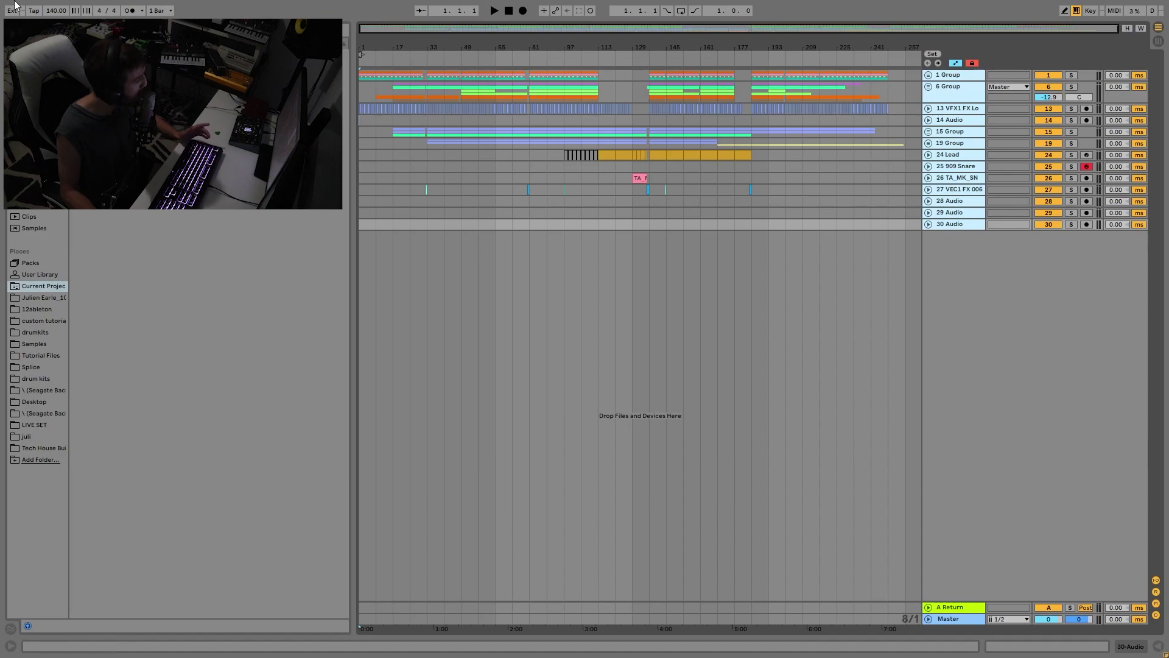
Unfold the 1 Group track and audition it soloed from bar 57
click(954, 96)
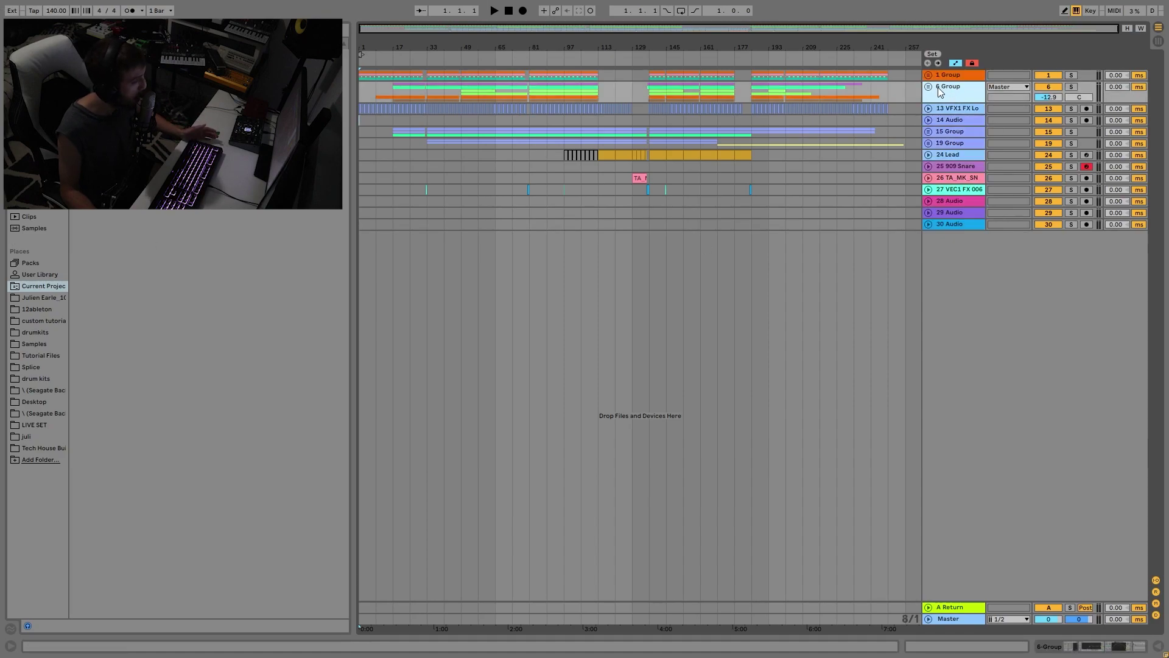
click(928, 76)
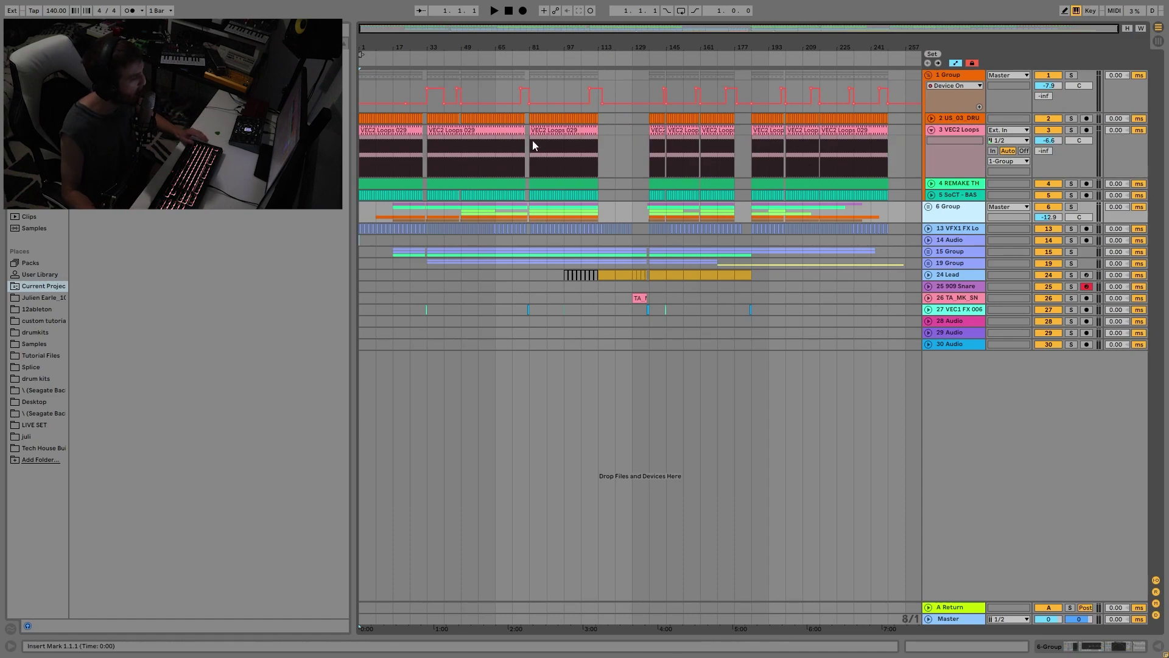
click(477, 97)
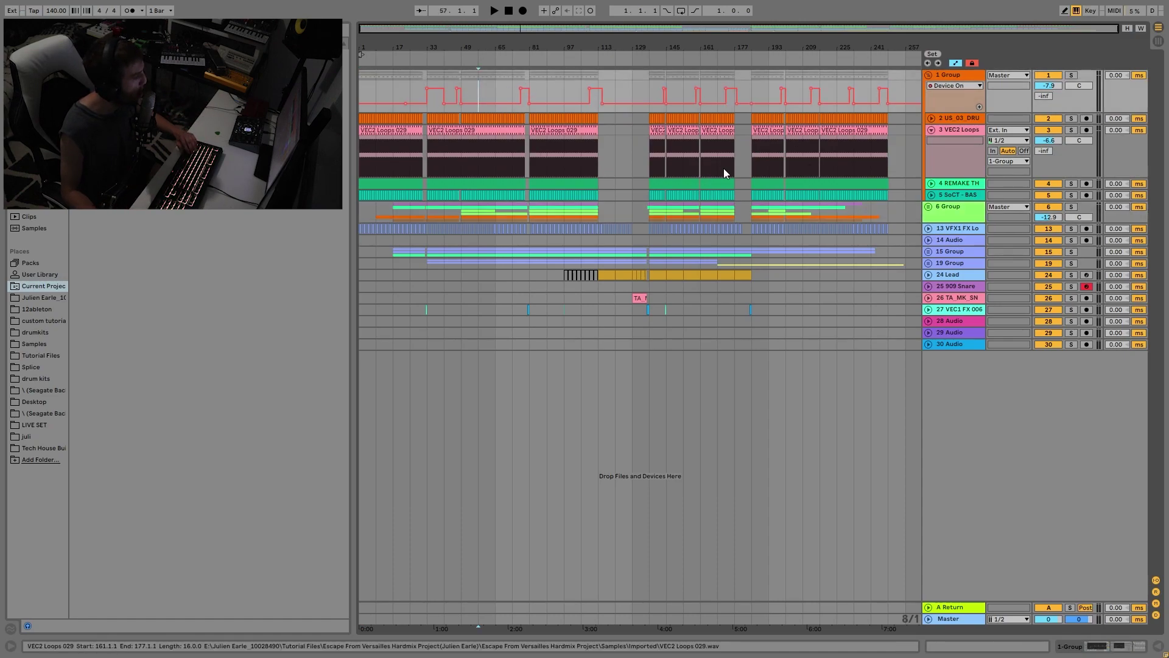
click(1071, 75)
key(space)
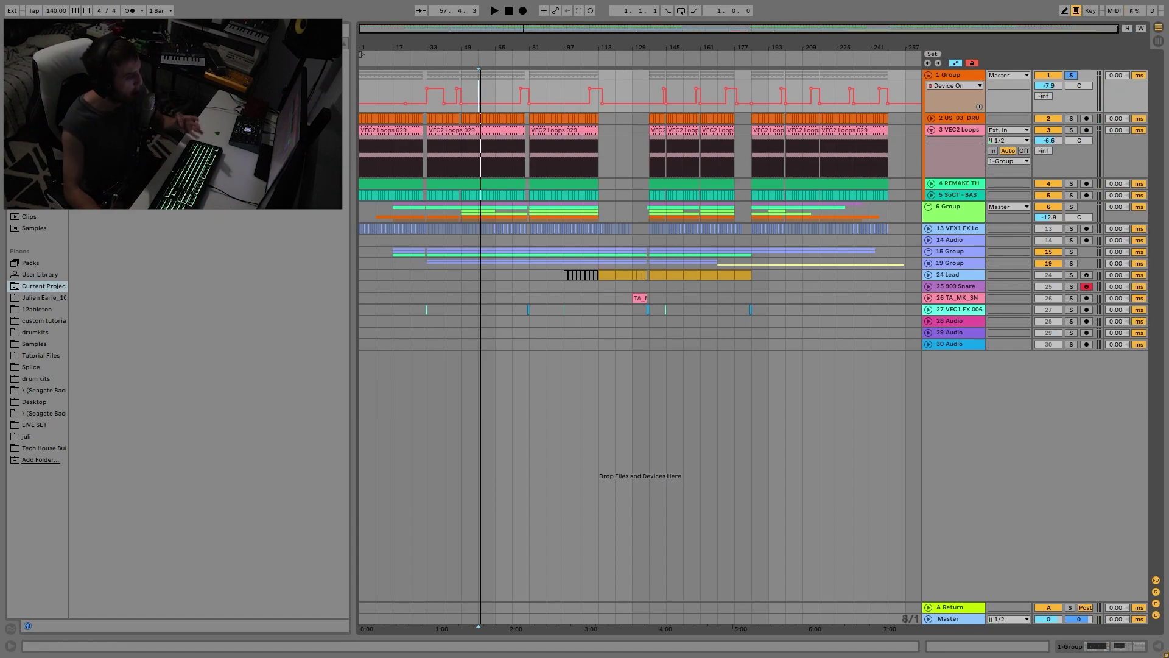
Solo track 2, the US_03_DRUM_KICK, play it alone and show its device chain
click(1073, 118)
key(space)
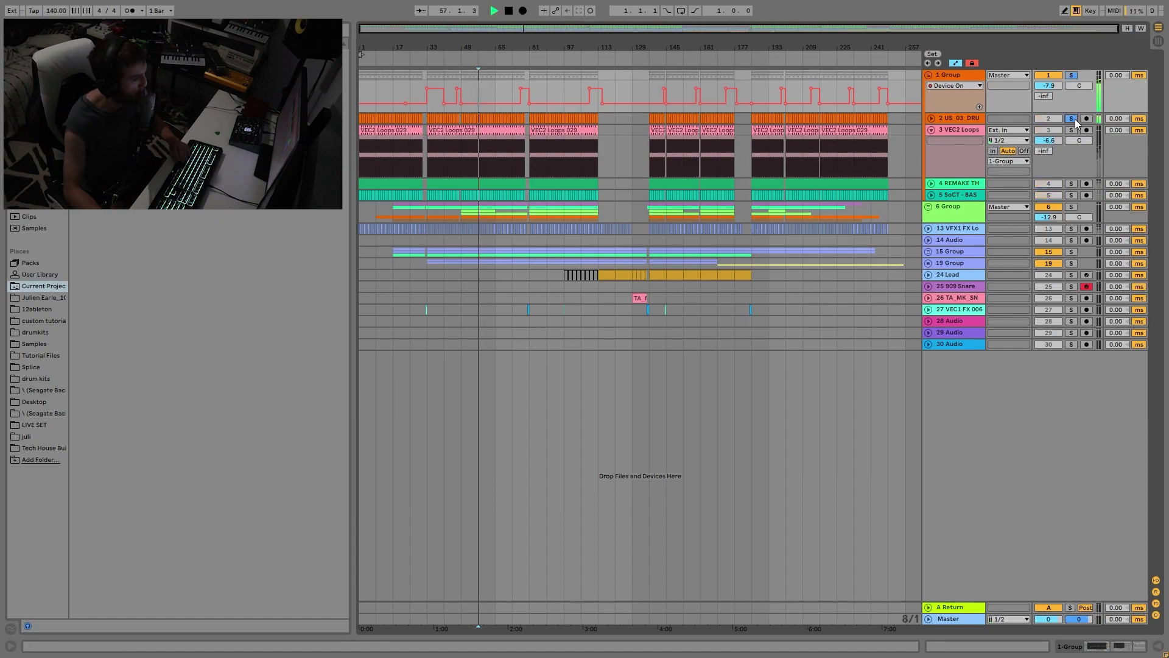
click(960, 114)
key(space)
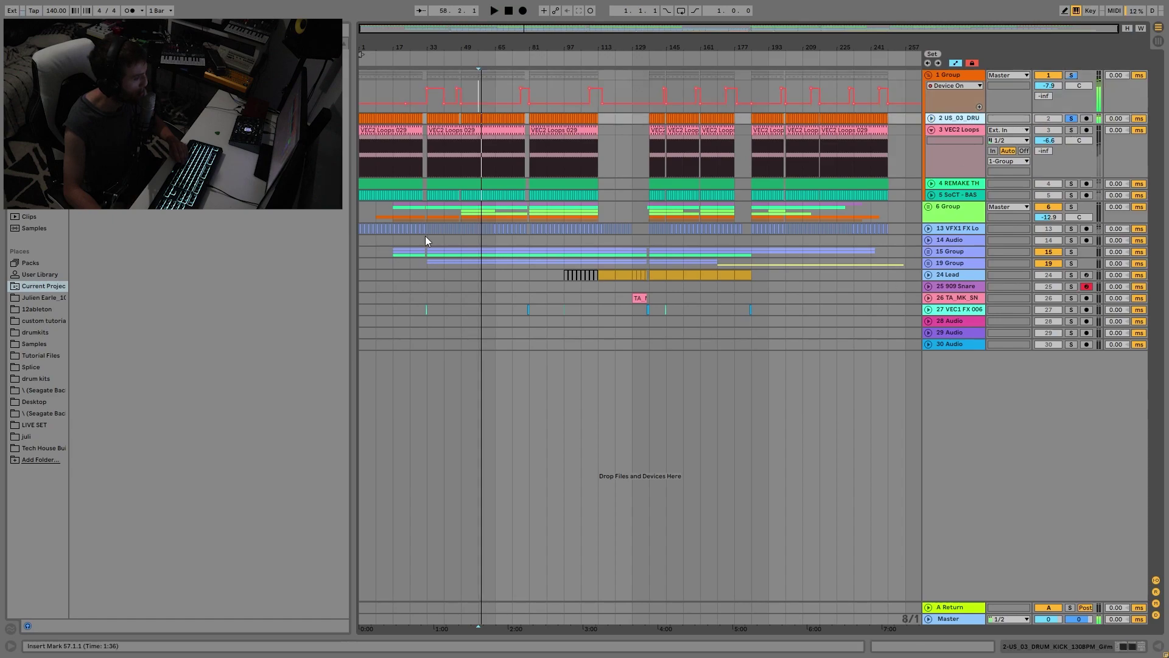
double_click(963, 117)
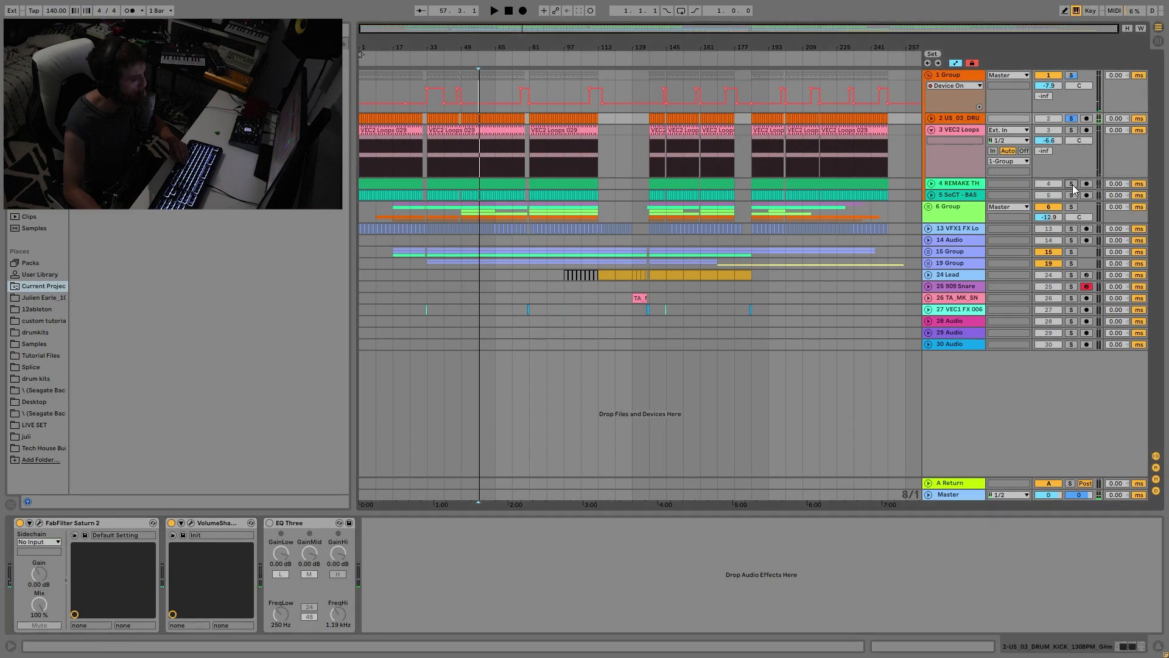
Solo track 4, REMAKE THIS KICK, with its devices shown, and audition it alone and together with the track 2 kick
click(962, 183)
key(space)
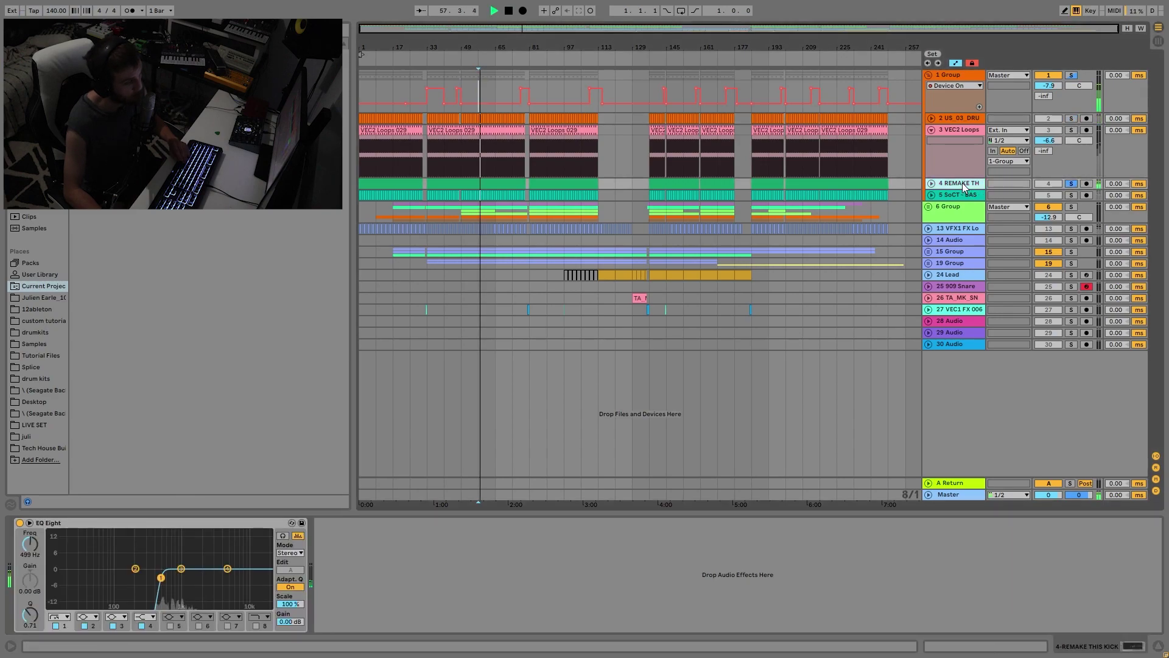
key(space)
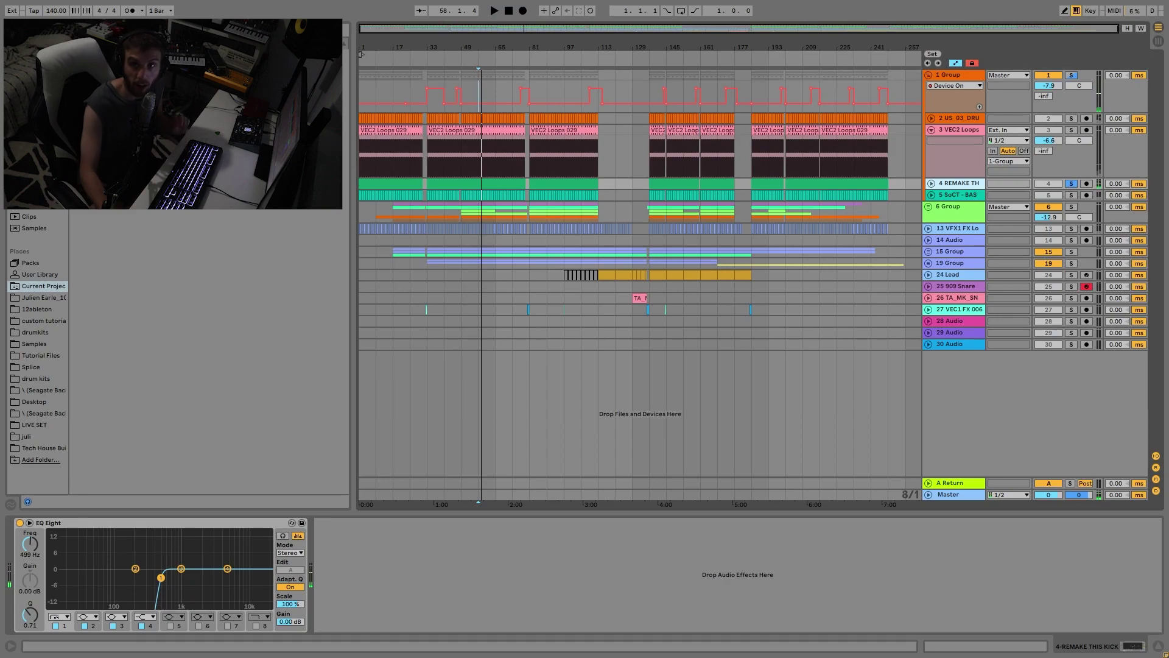
key(space)
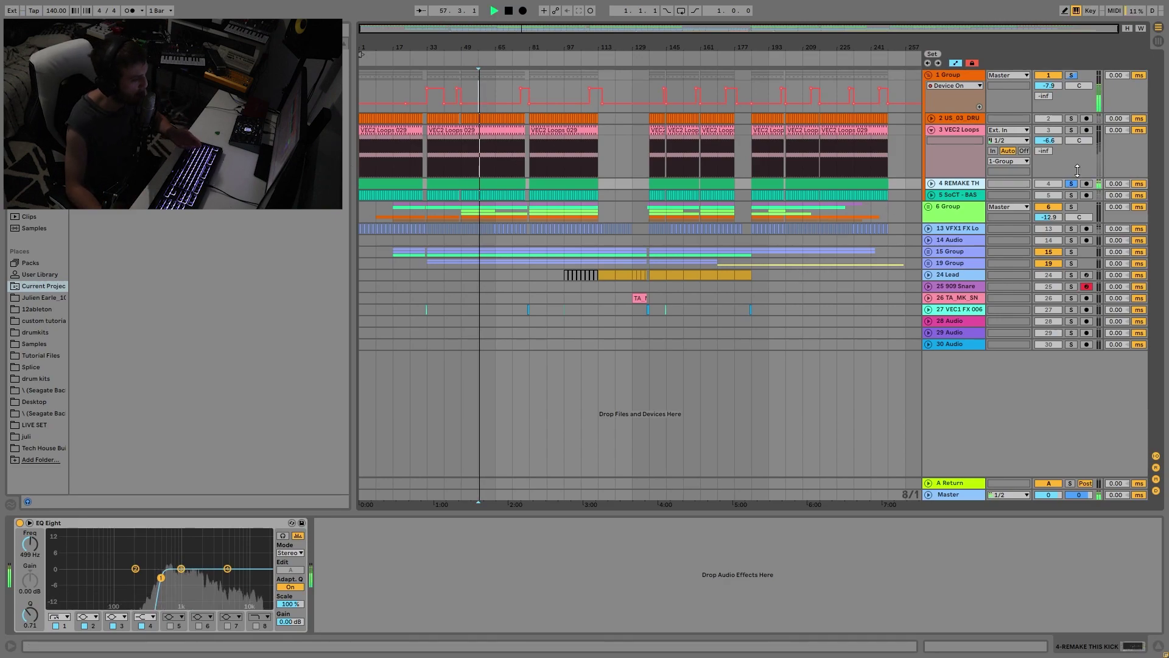
click(1071, 119)
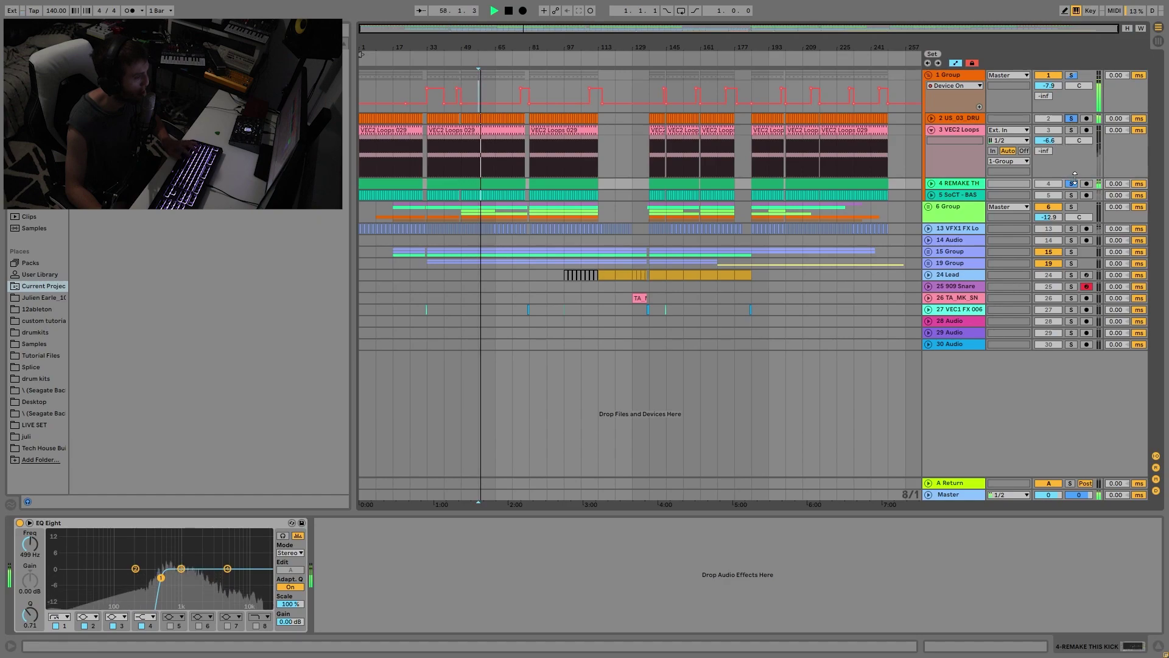
key(space)
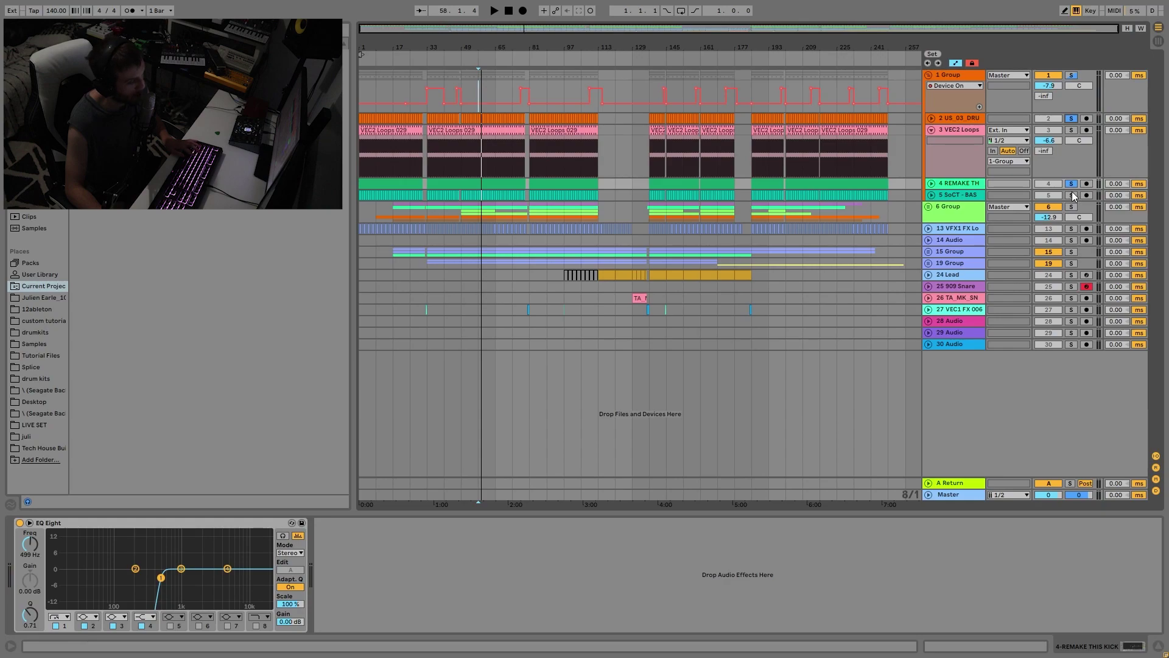
Solo track 5, the SoCT bass, and play it with its device chain shown
click(1071, 195)
key(space)
click(976, 196)
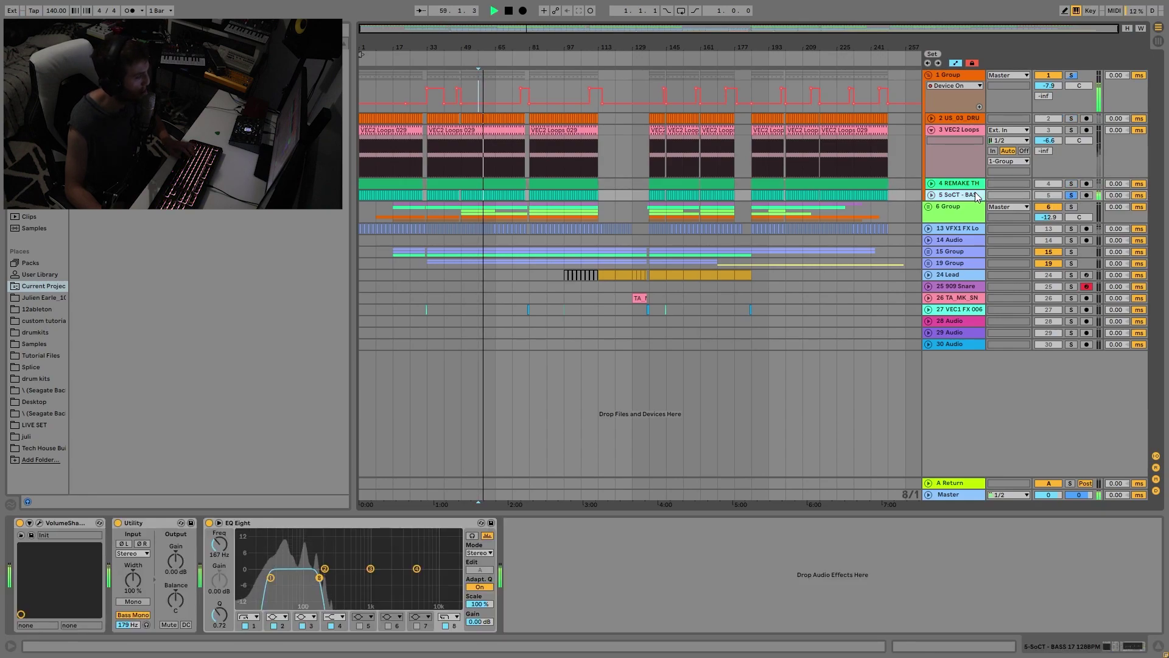
key(space)
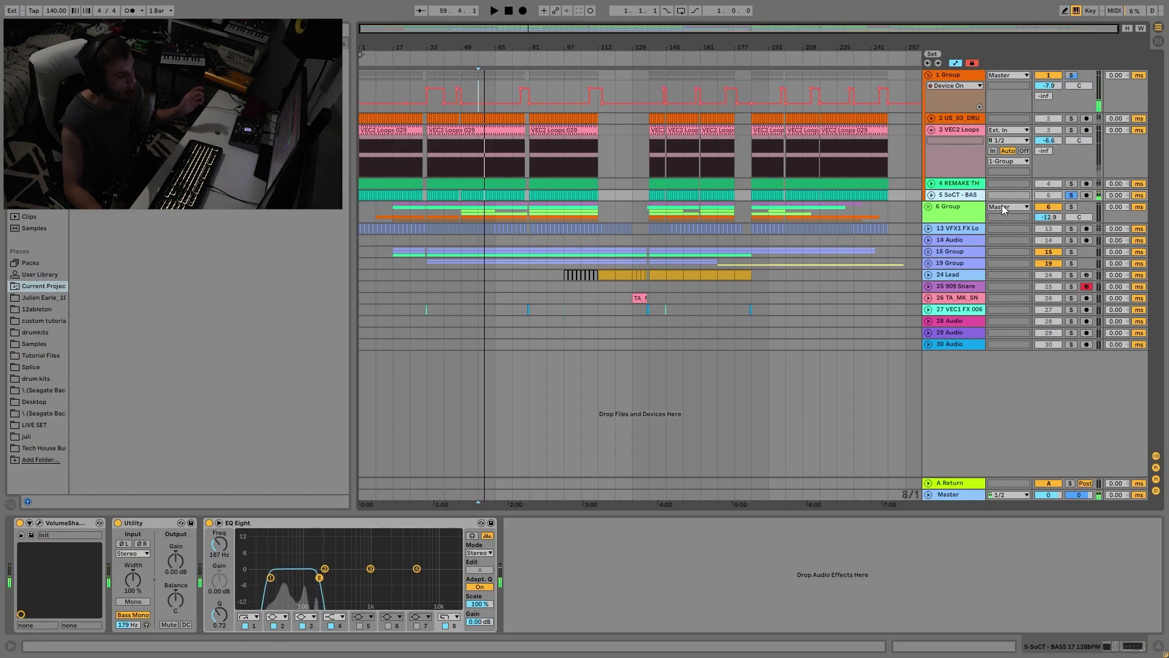
Solo tracks 2, 4 and 5 together and audition the layered kick and bass
drag(1069, 195, 1071, 170)
click(1073, 118)
key(space)
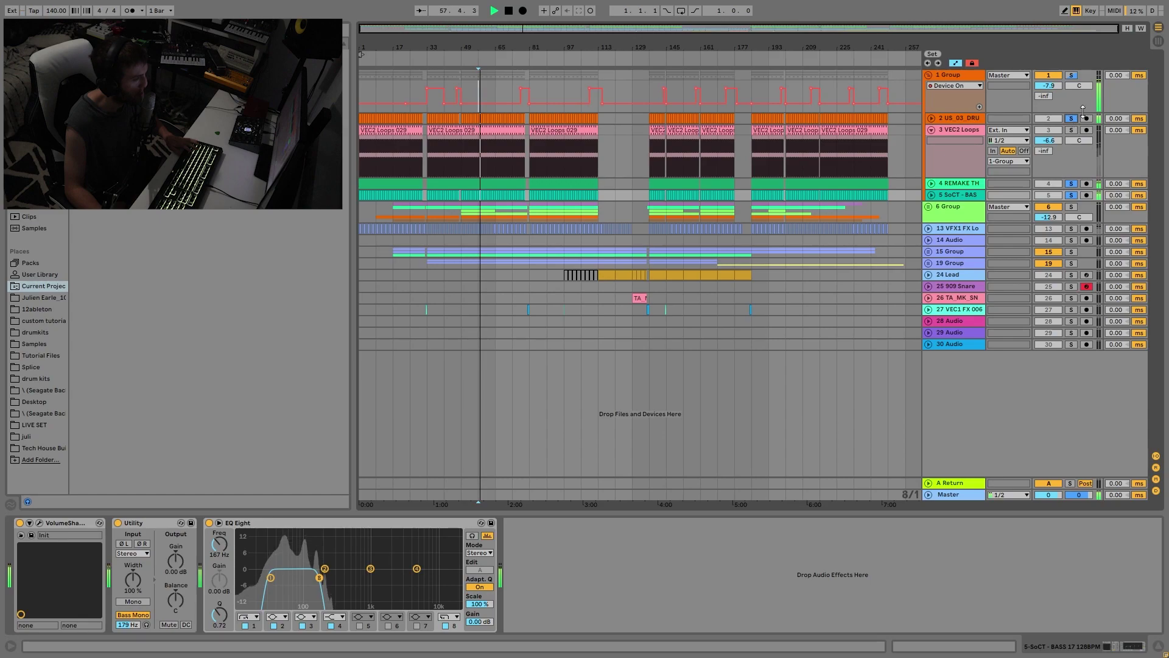
key(space)
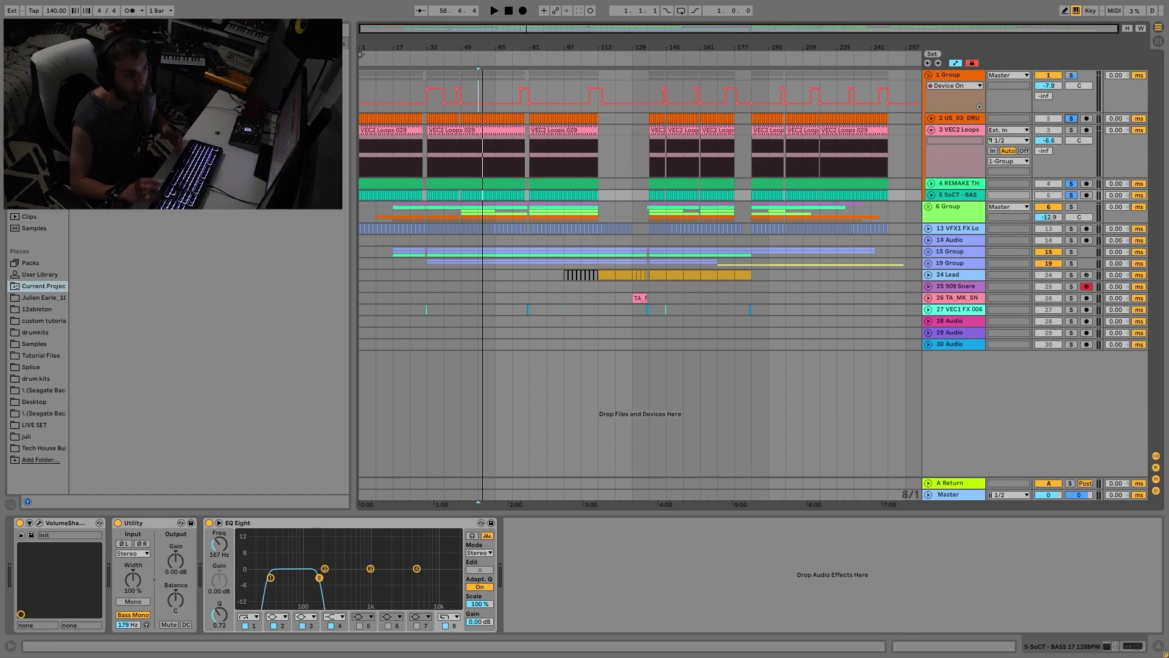
Turn off the solo on 1 Group and play the full arrangement from the start
click(1072, 75)
click(513, 10)
key(space)
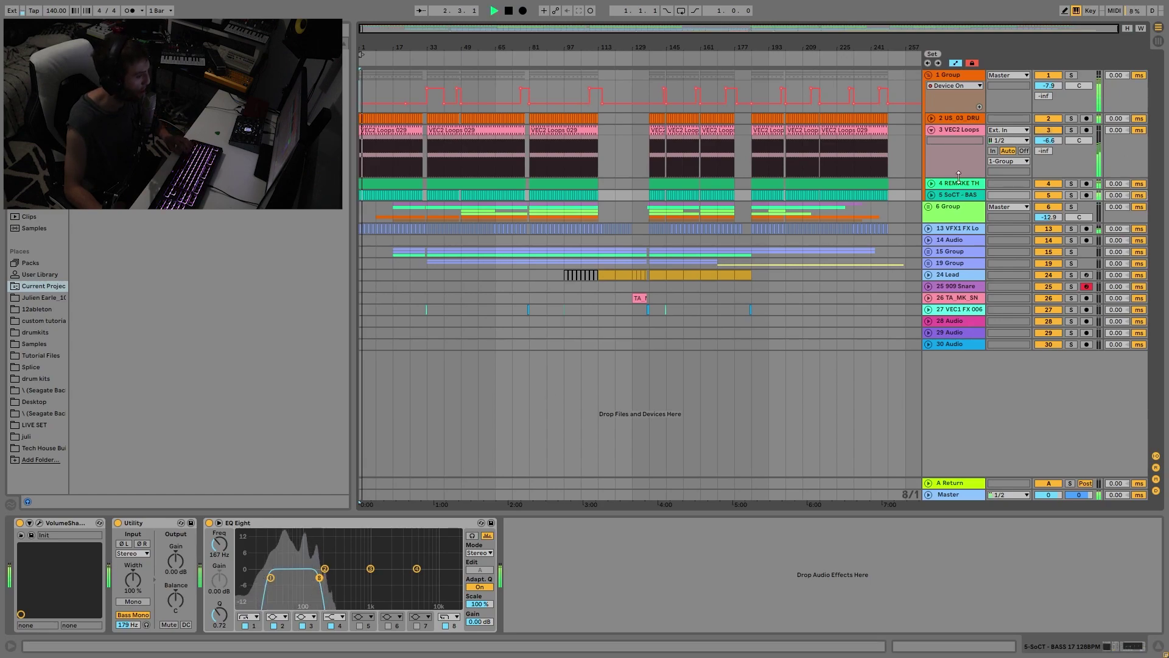
key(space)
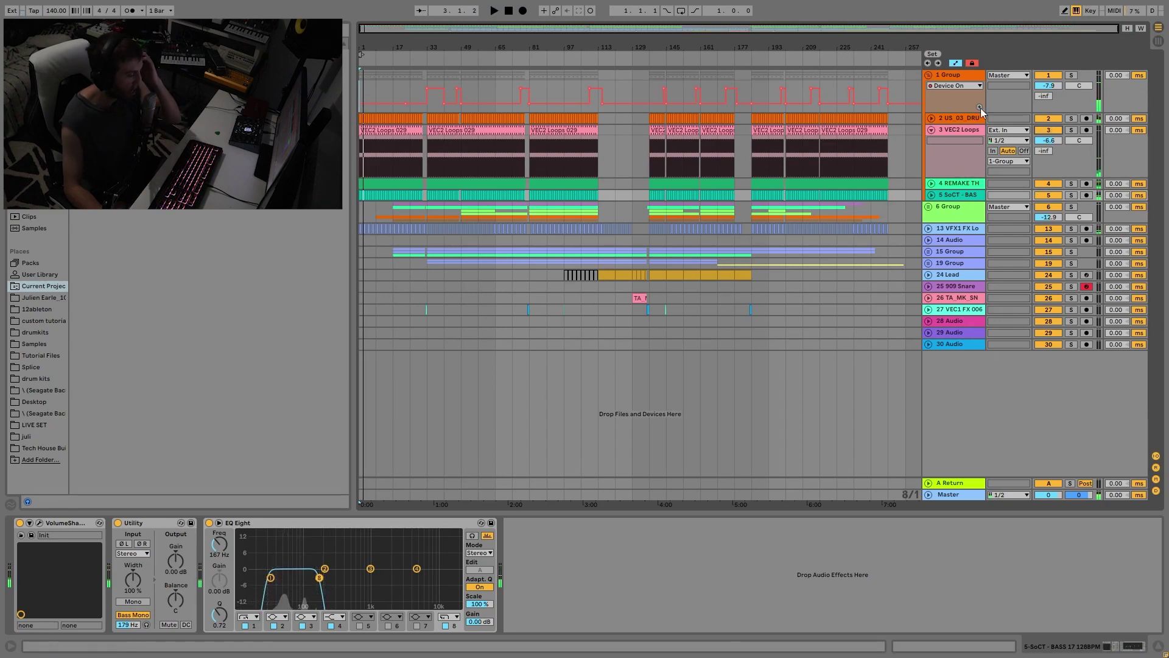
Solo track 3, VEC2 Loops, inside 1 Group and compare its sound with the Auto Filter bypassed and enabled
click(1073, 76)
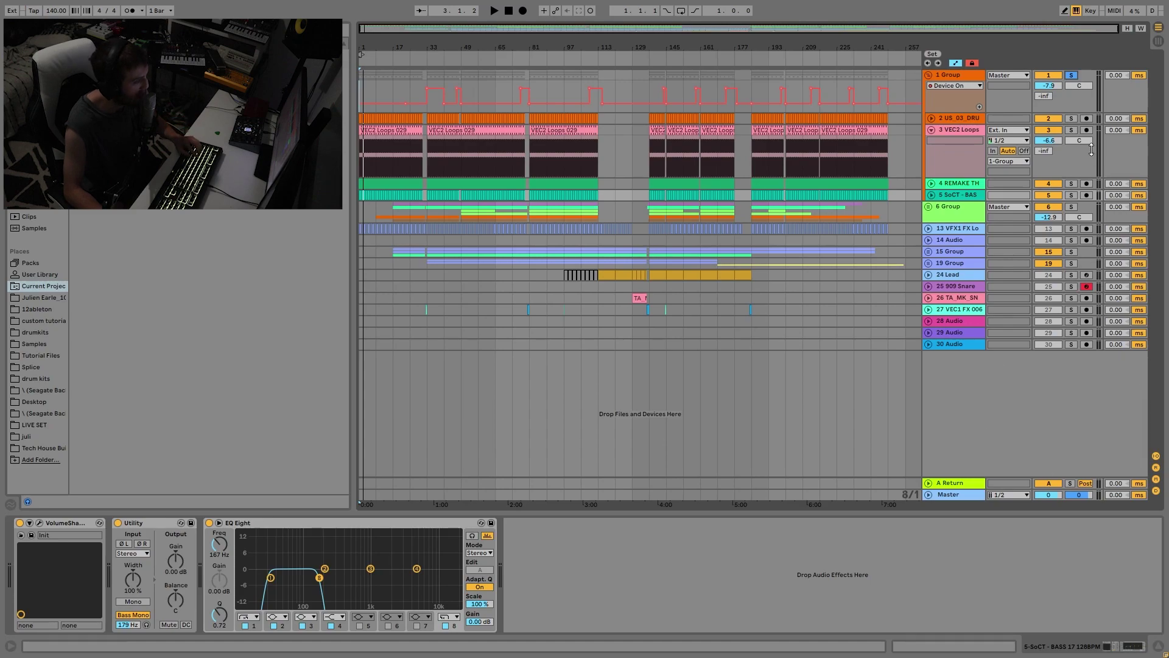
click(1074, 132)
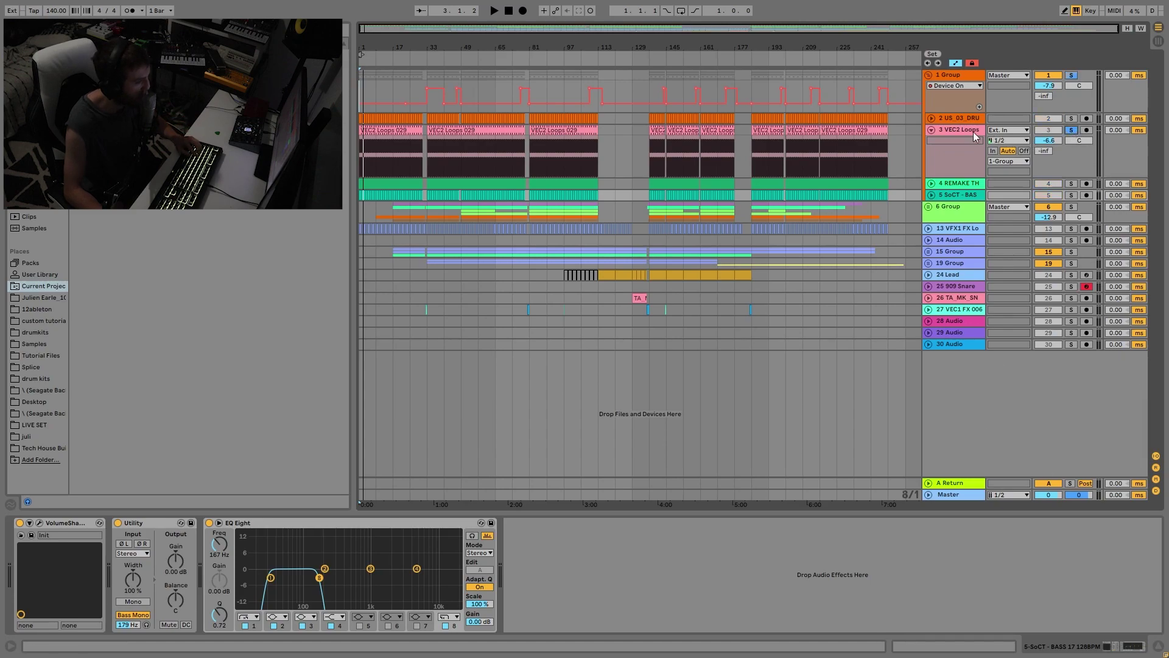
key(space)
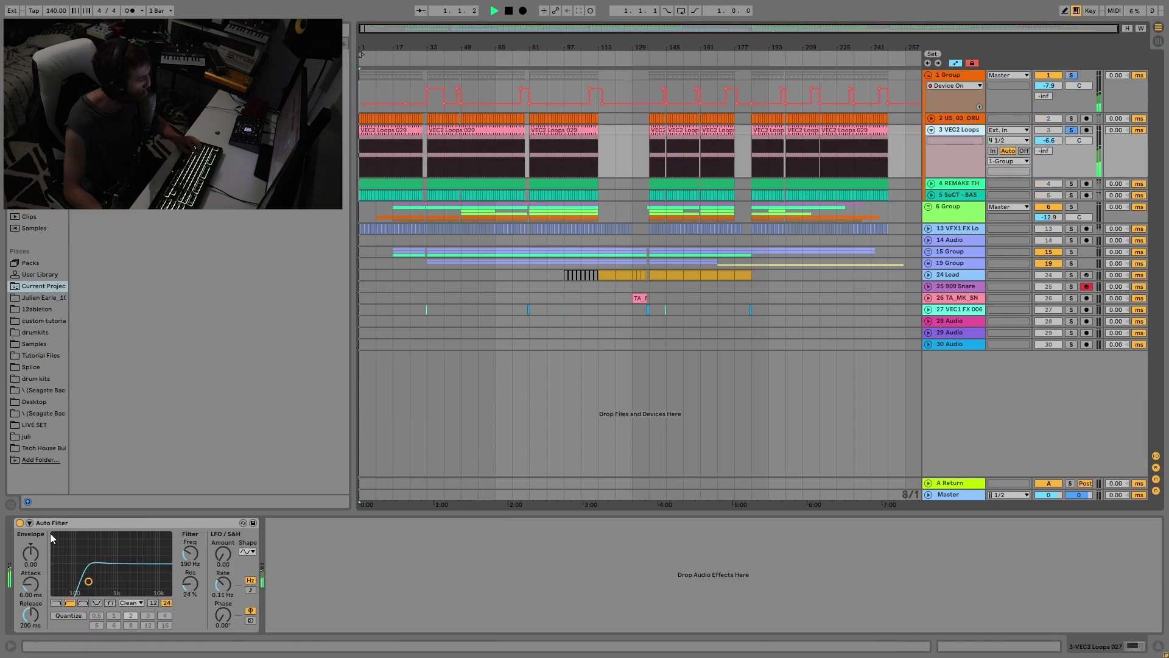
click(21, 523)
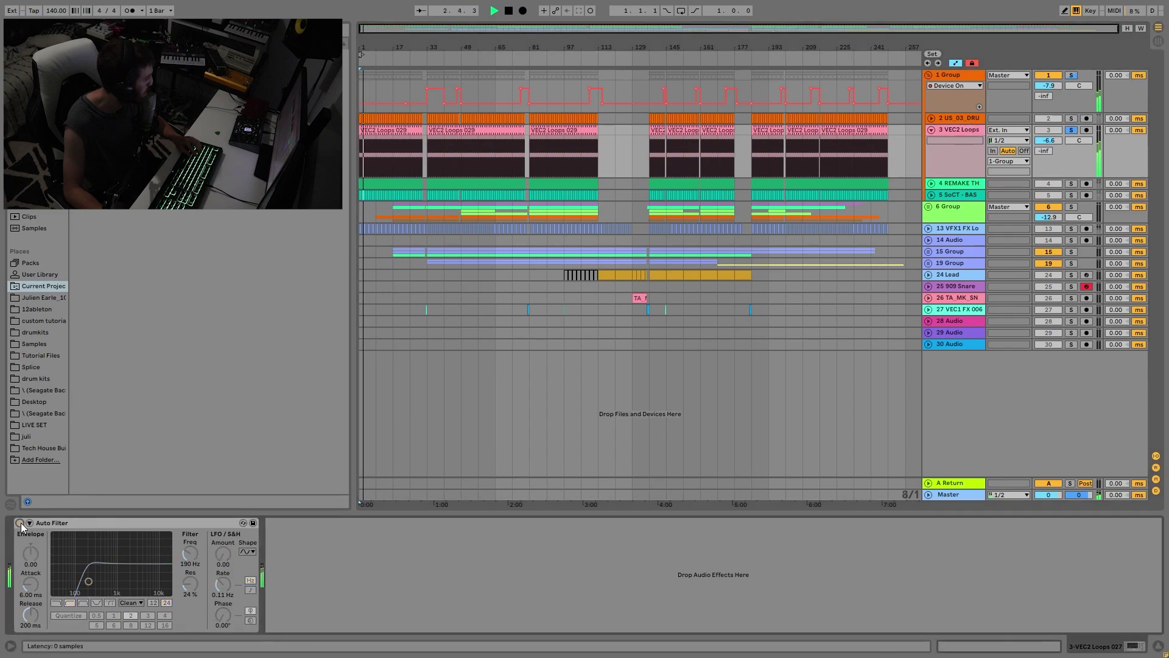
key(space)
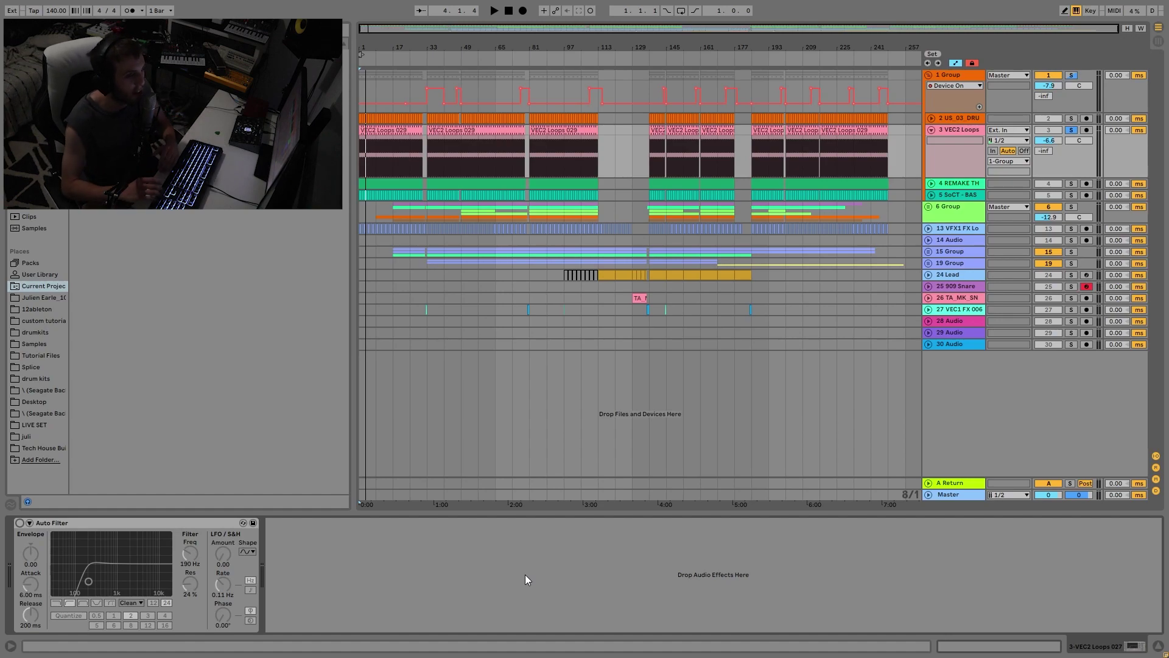
key(space)
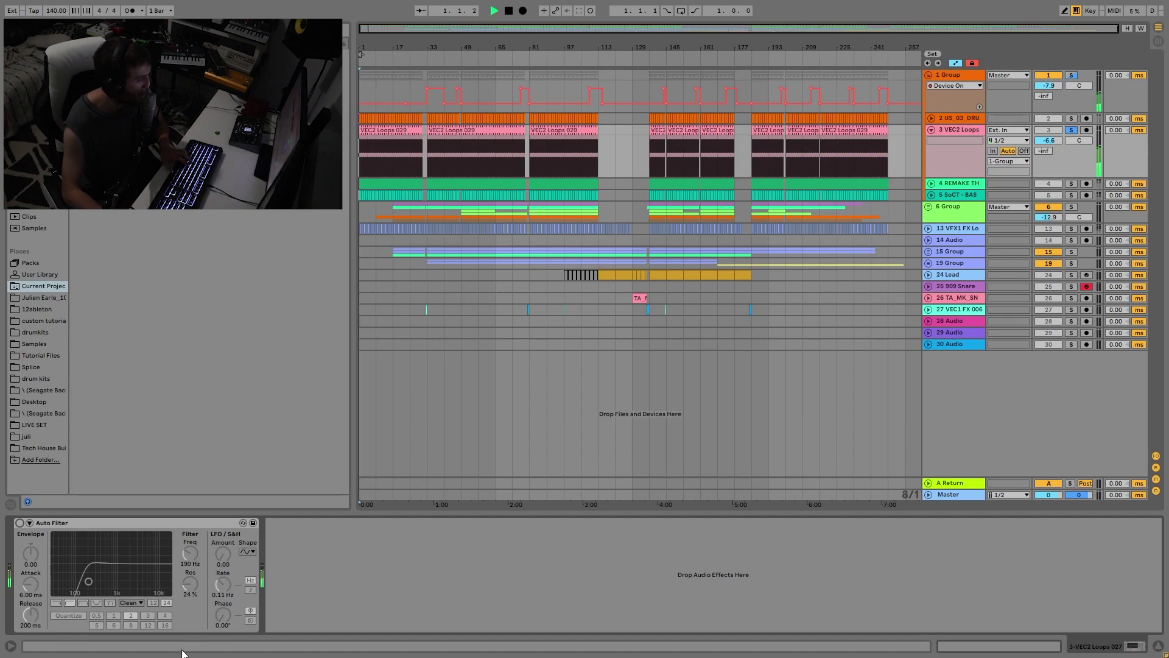
key(space)
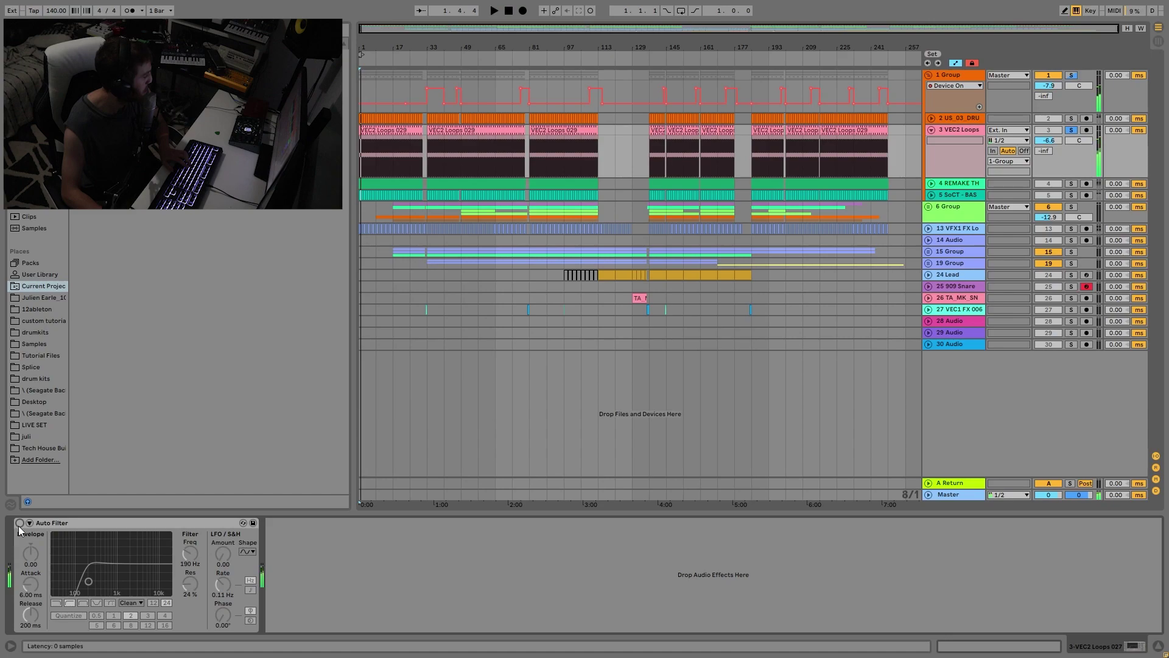
click(20, 523)
key(space)
key(space)
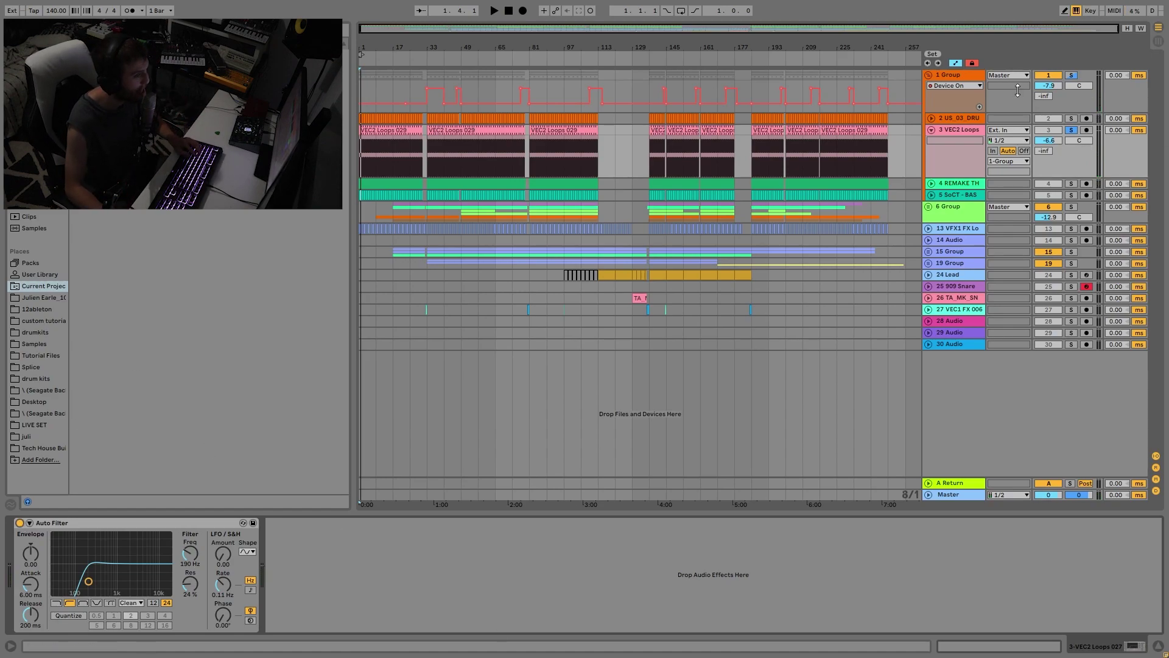
Solo the whole 1 Group, fold the VEC2 Loops track, and compare playback with that track muted and unmuted
click(1072, 75)
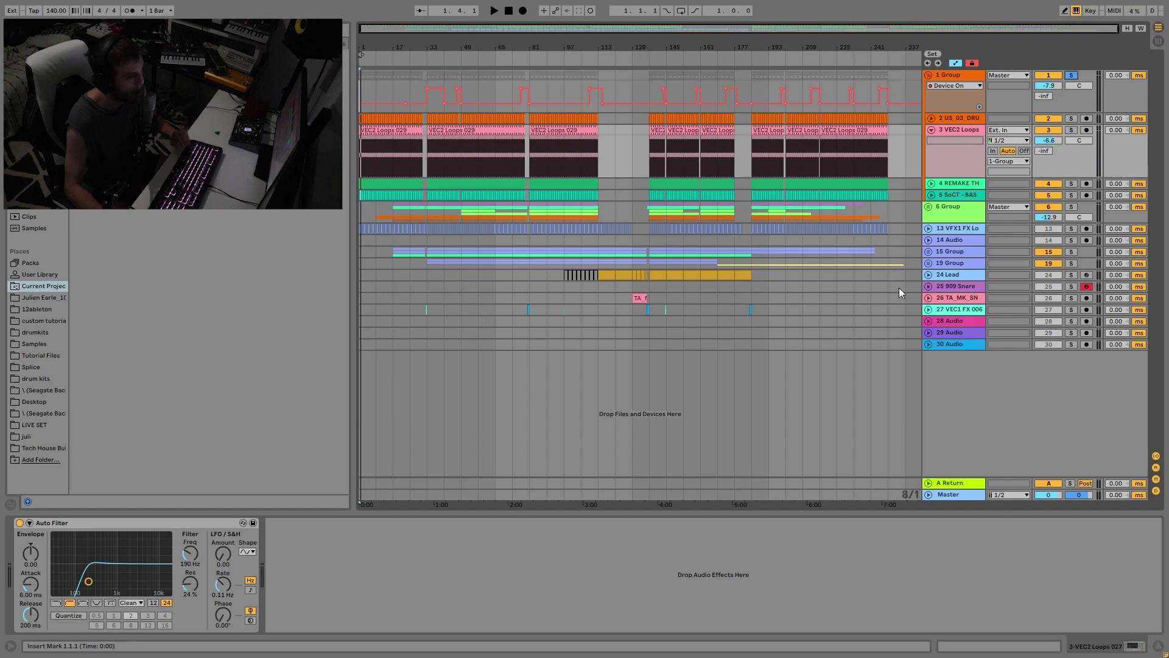
key(space)
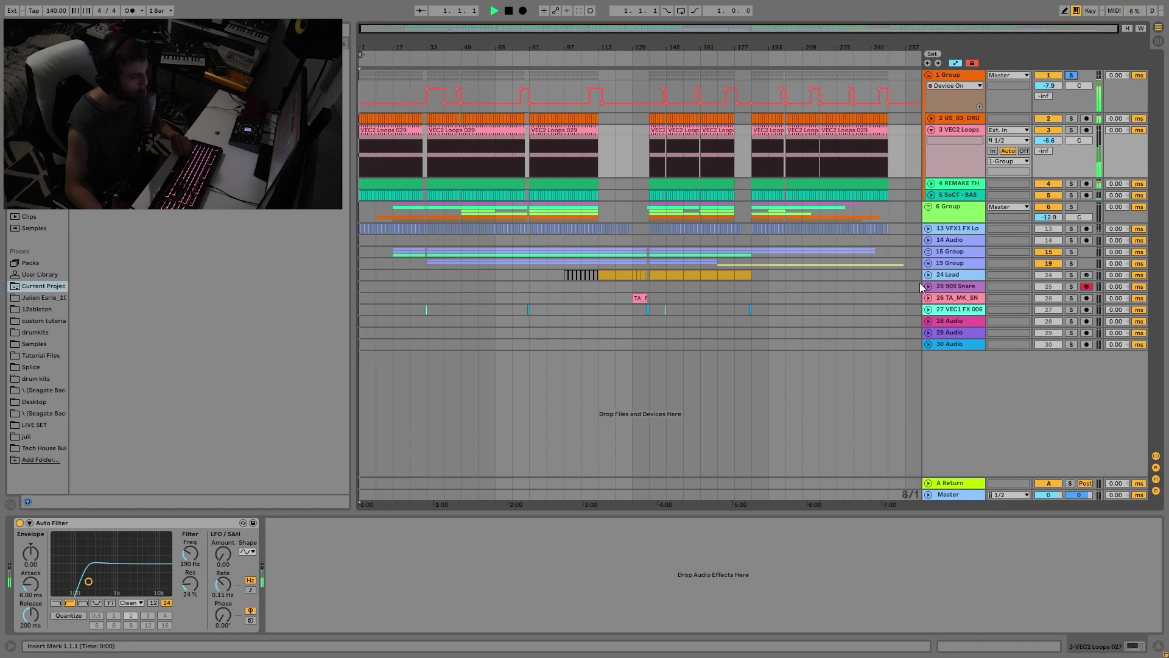
click(931, 130)
click(1048, 130)
key(space)
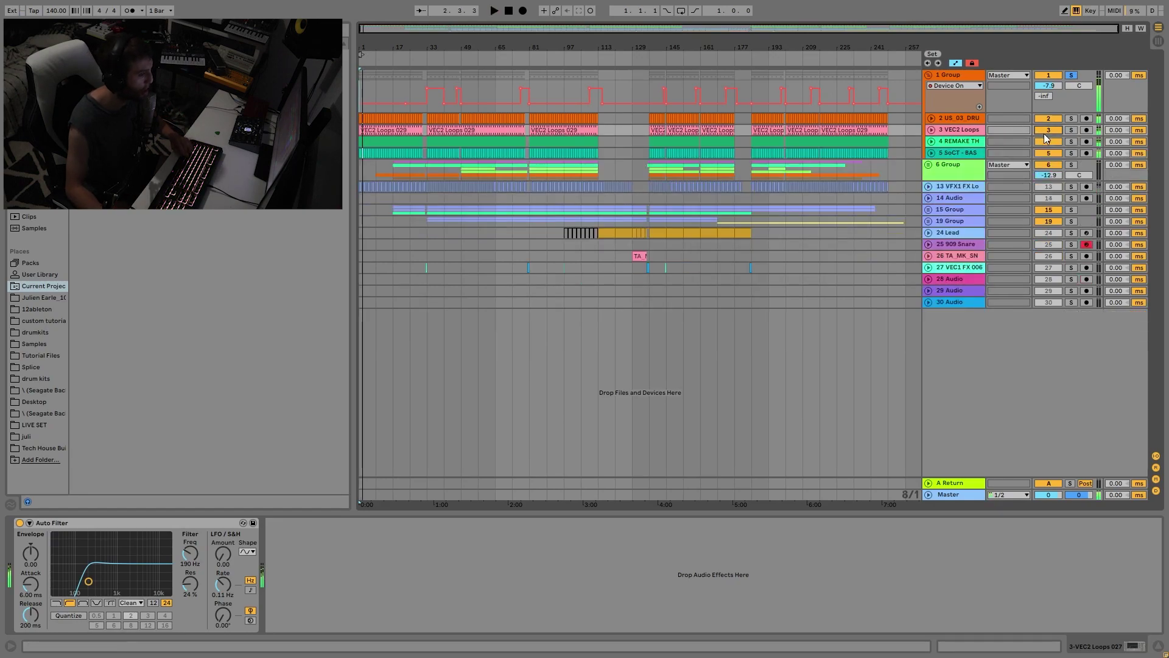
key(space)
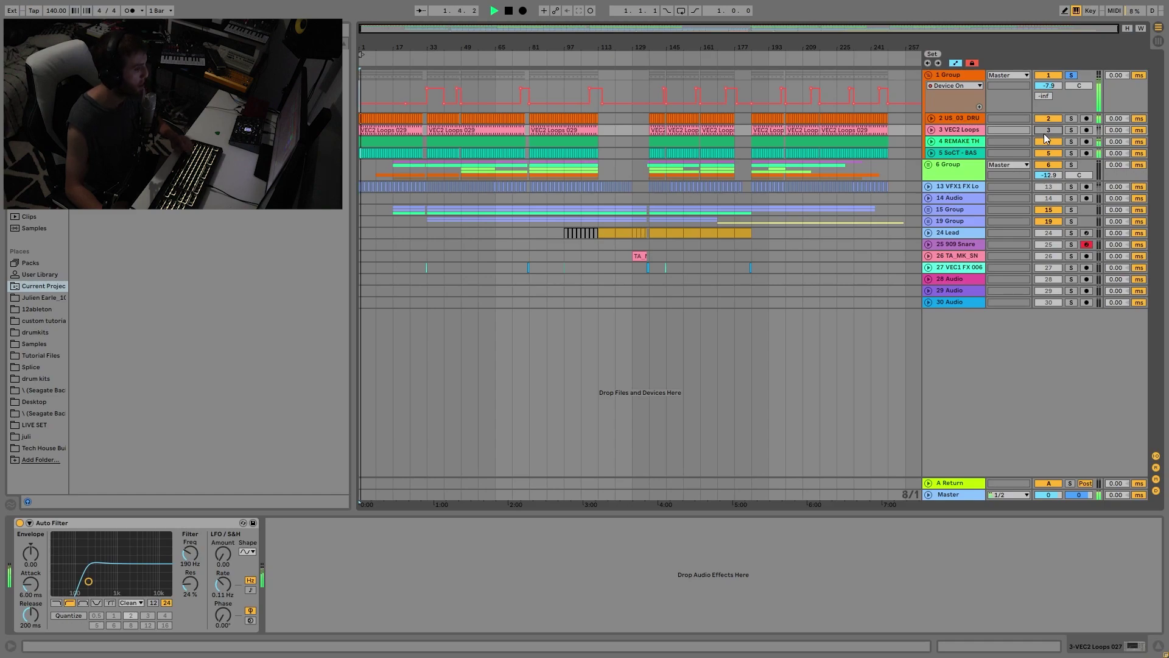
key(space)
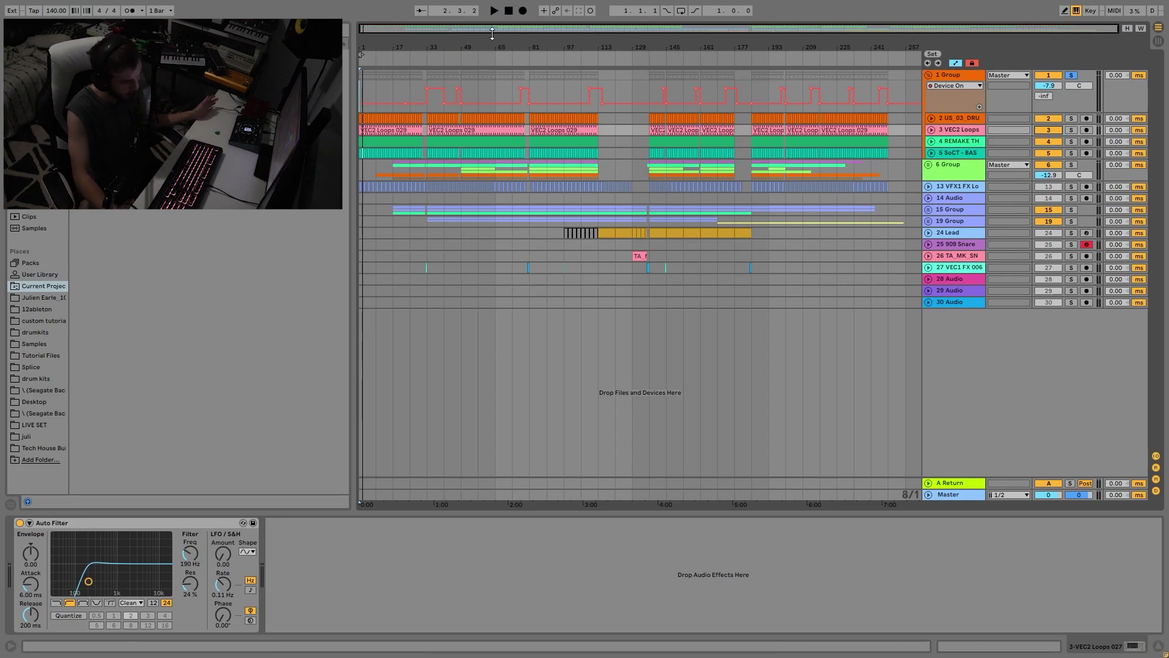
Show the device chain of 1 Group and inspect the low-cut and highest-frequency bands of its EQ Eight
click(690, 72)
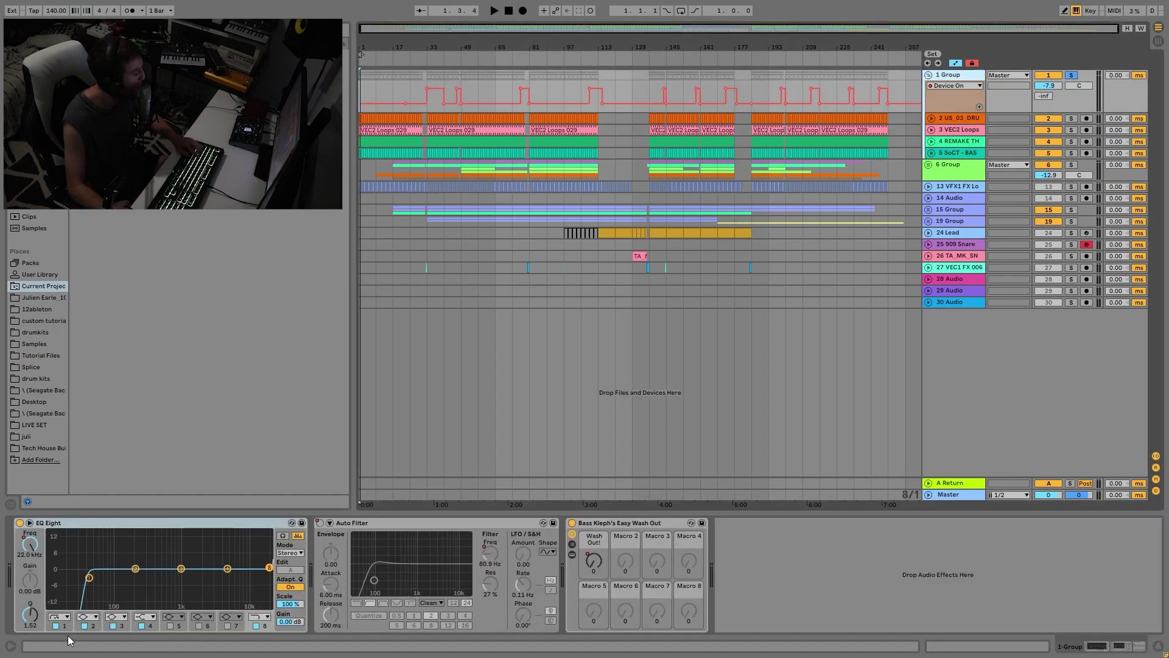
click(82, 587)
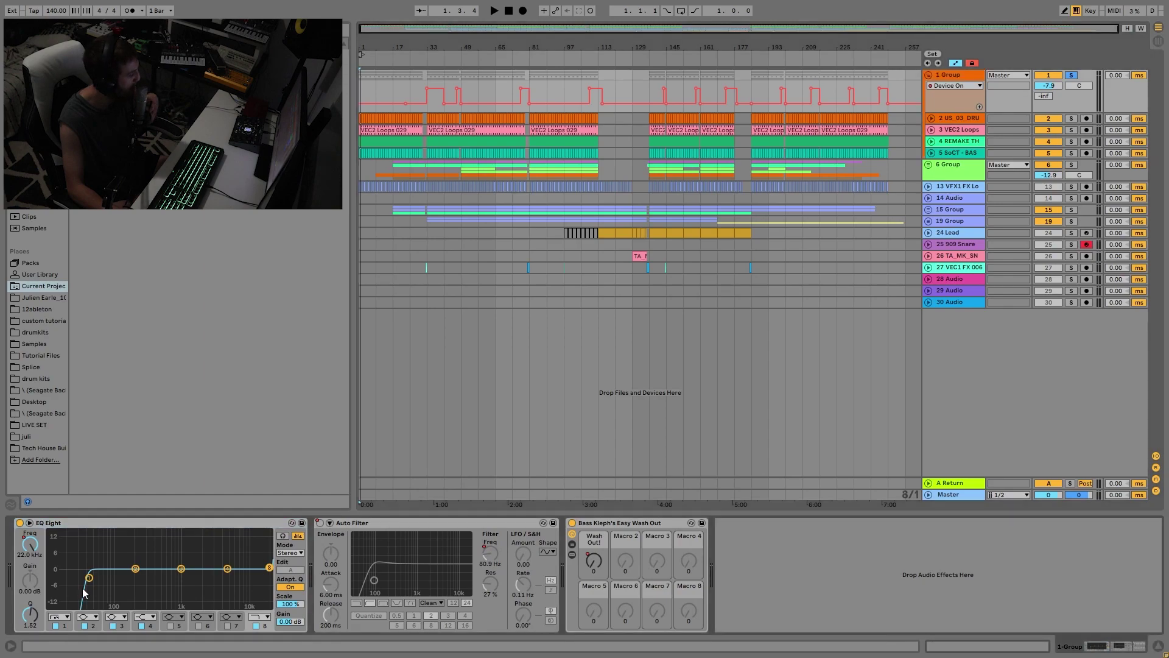
click(89, 578)
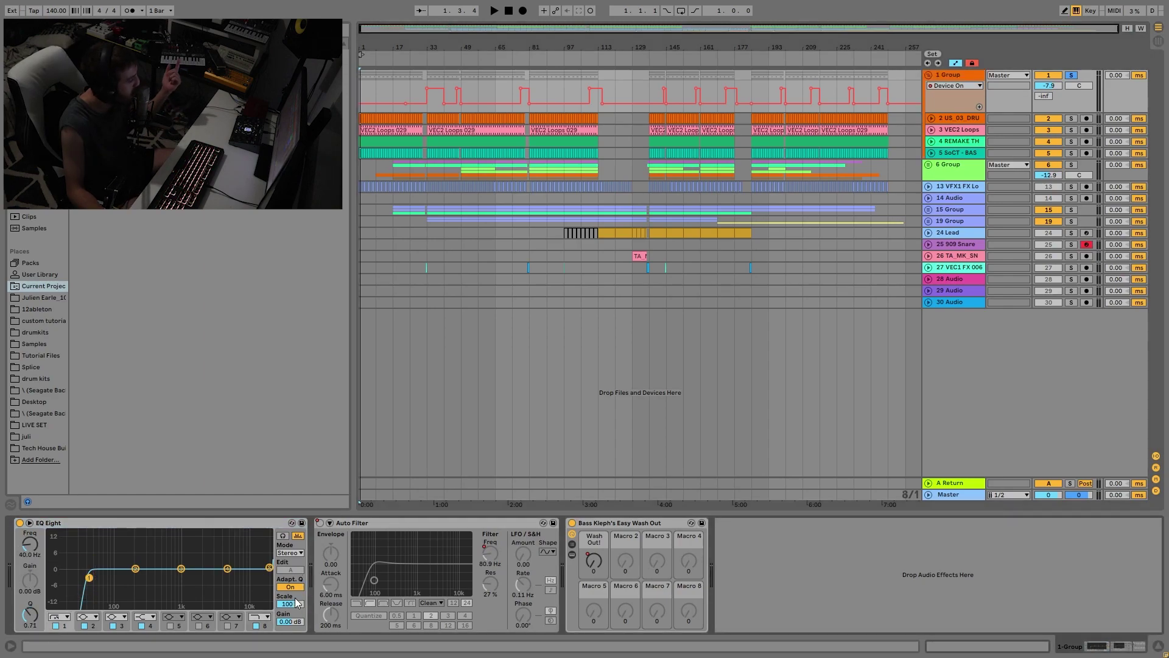
click(269, 569)
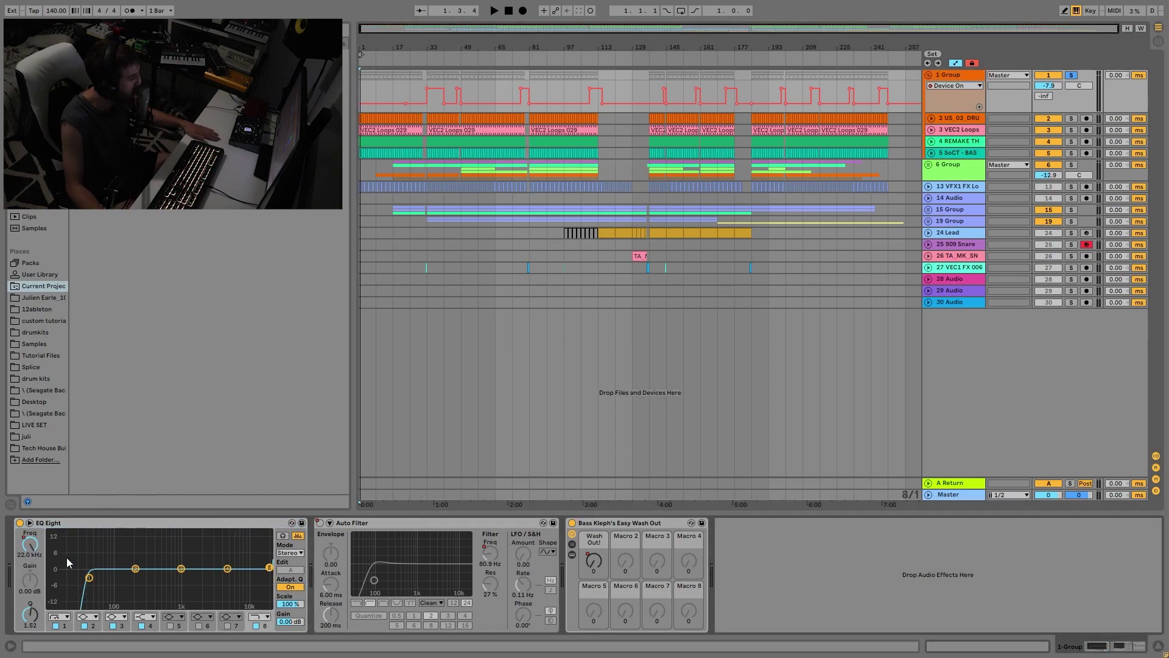
Inspect 1 Group's EQ Eight band 8 frequency automation around bar 105, switch its Auto Filter manually, and restore the overridden automation
right_click(33, 550)
click(583, 104)
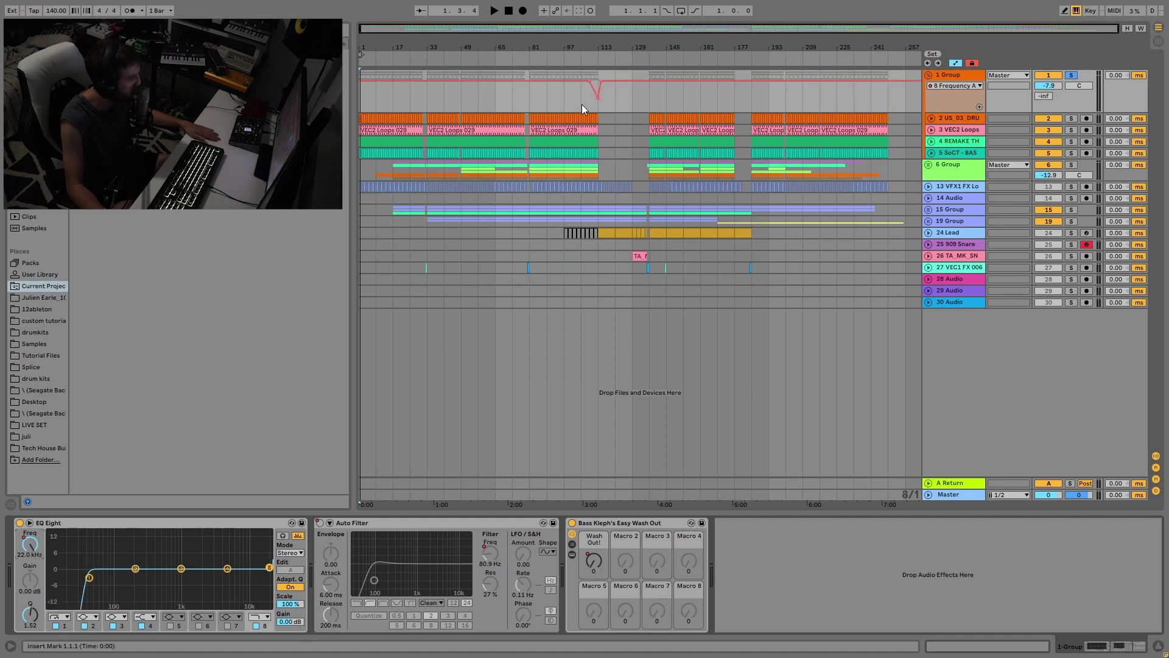
click(581, 105)
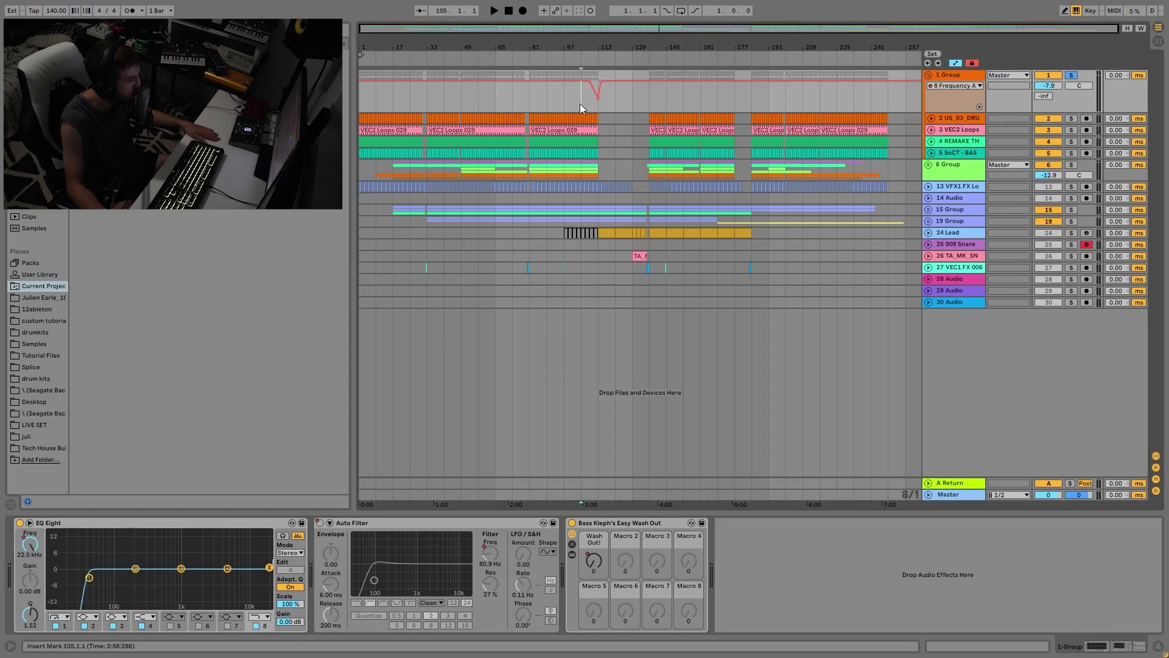
click(317, 527)
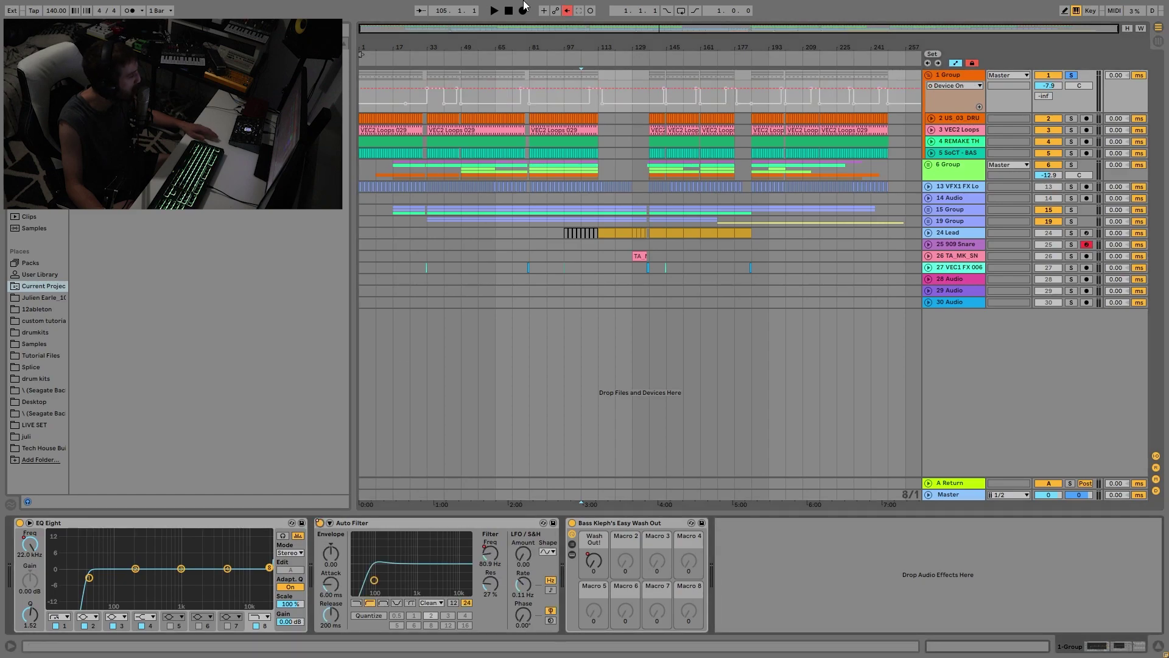
click(569, 11)
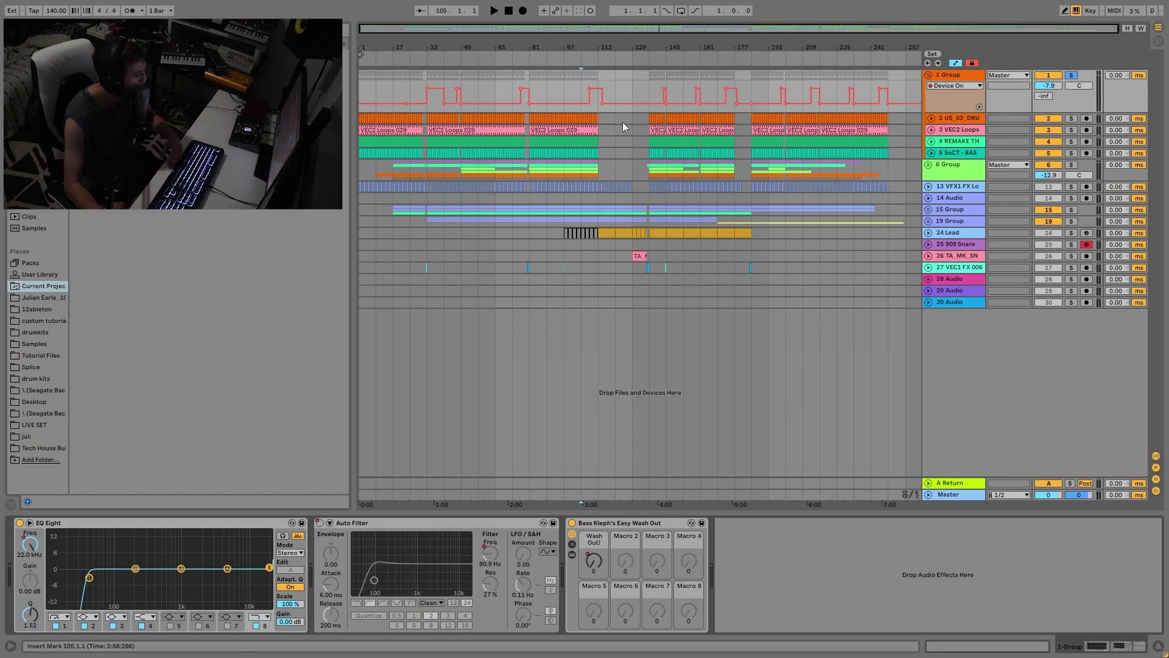
Solo 6 Group, play it from bar 105, and unfold the group to show its tracks
click(958, 176)
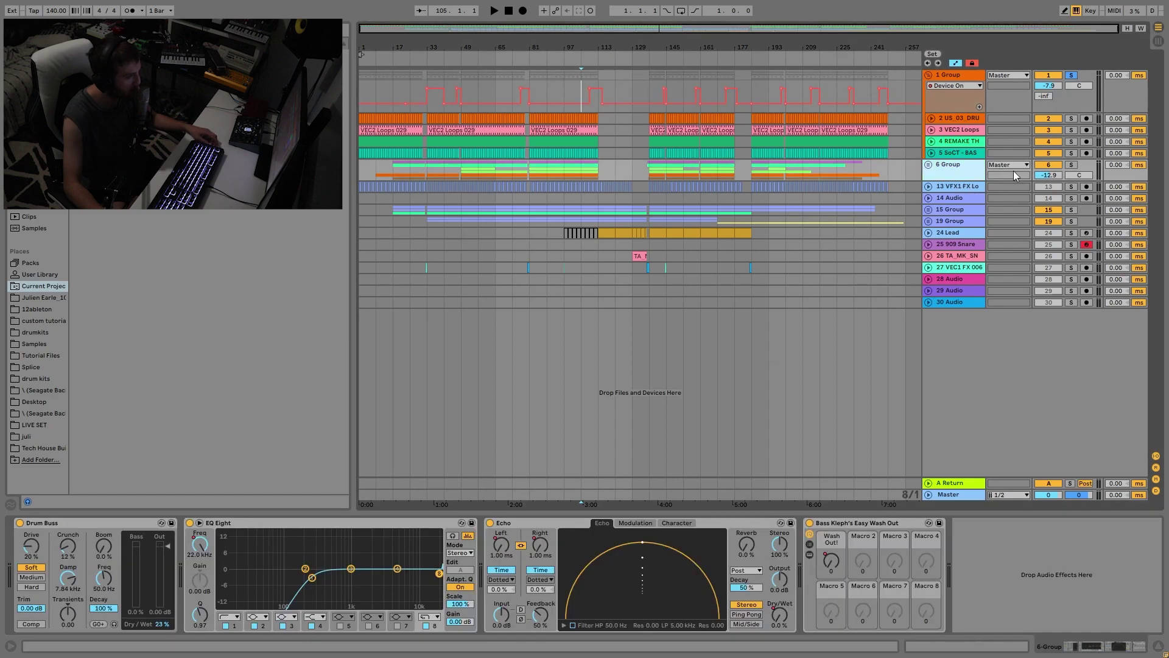
click(1073, 167)
key(space)
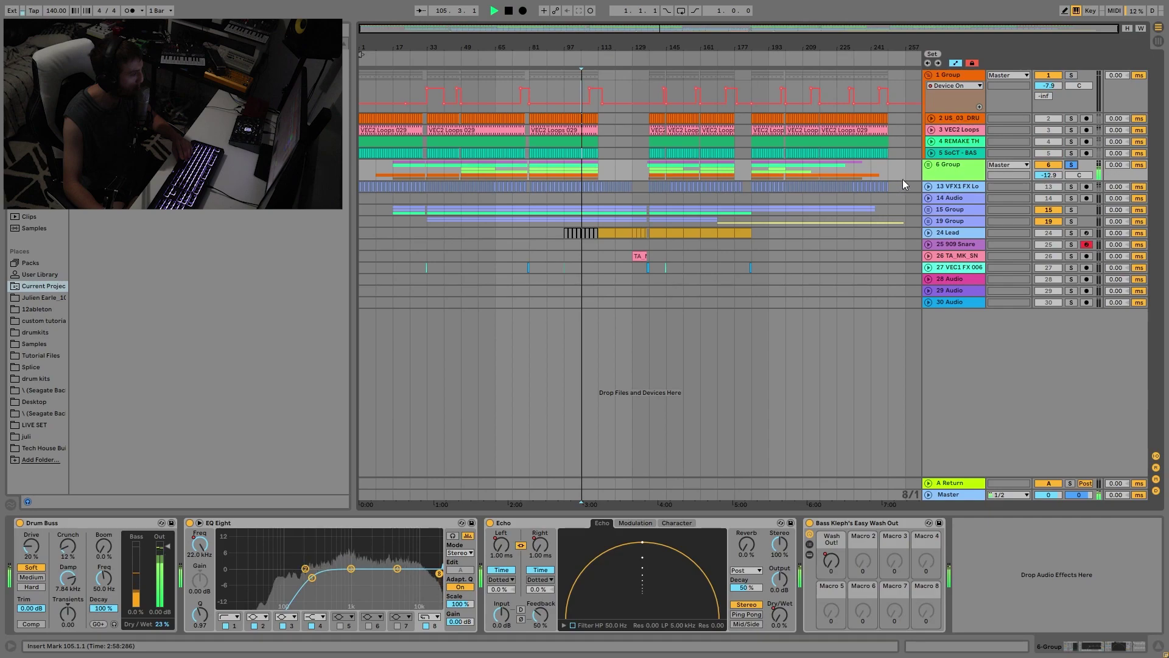
click(927, 164)
scroll(969, 169, down, 4)
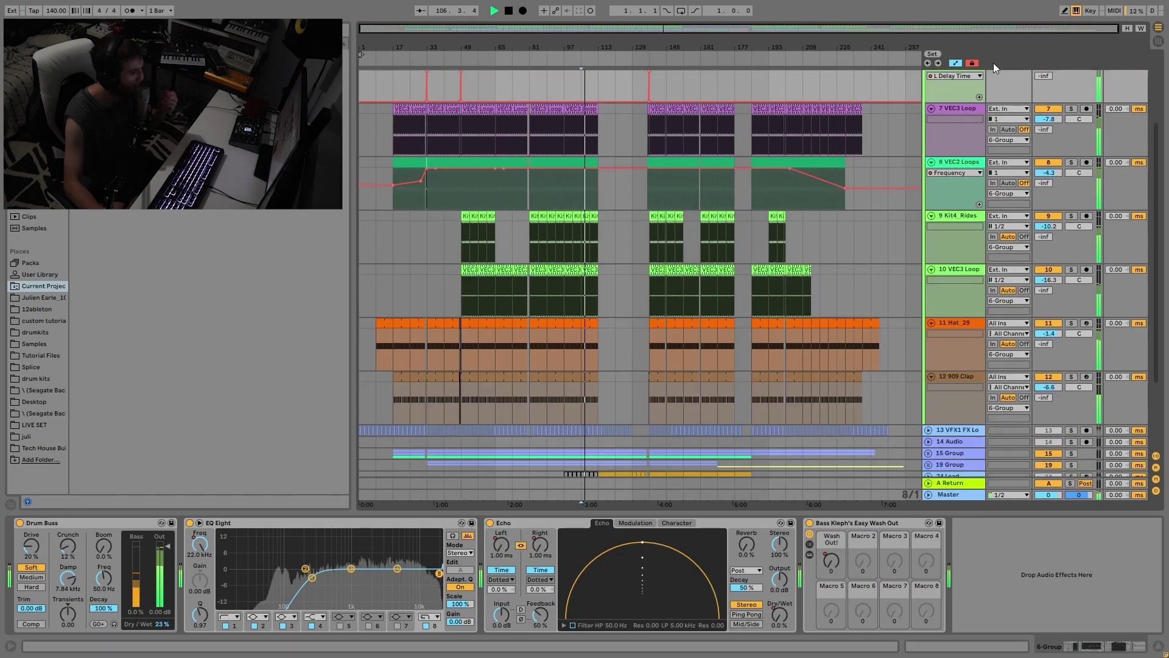
key(space)
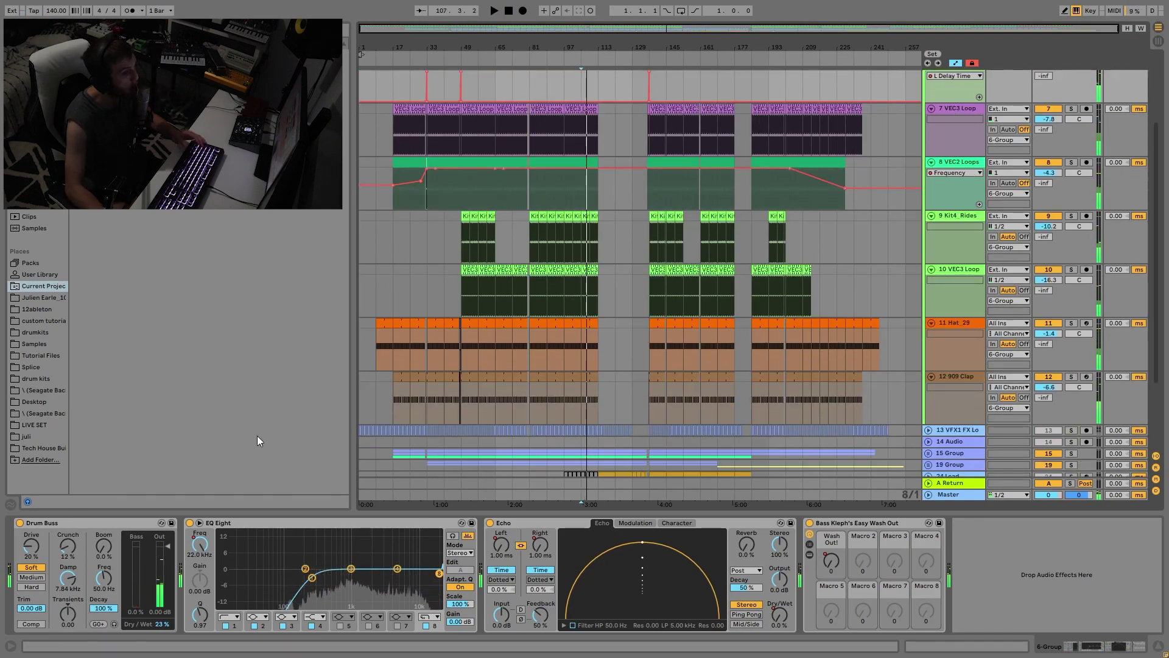
Solo track 7, VEC3 Loop, inside 6 Group and play it from bar 105
scroll(975, 286, down, 4)
scroll(1010, 225, up, 5)
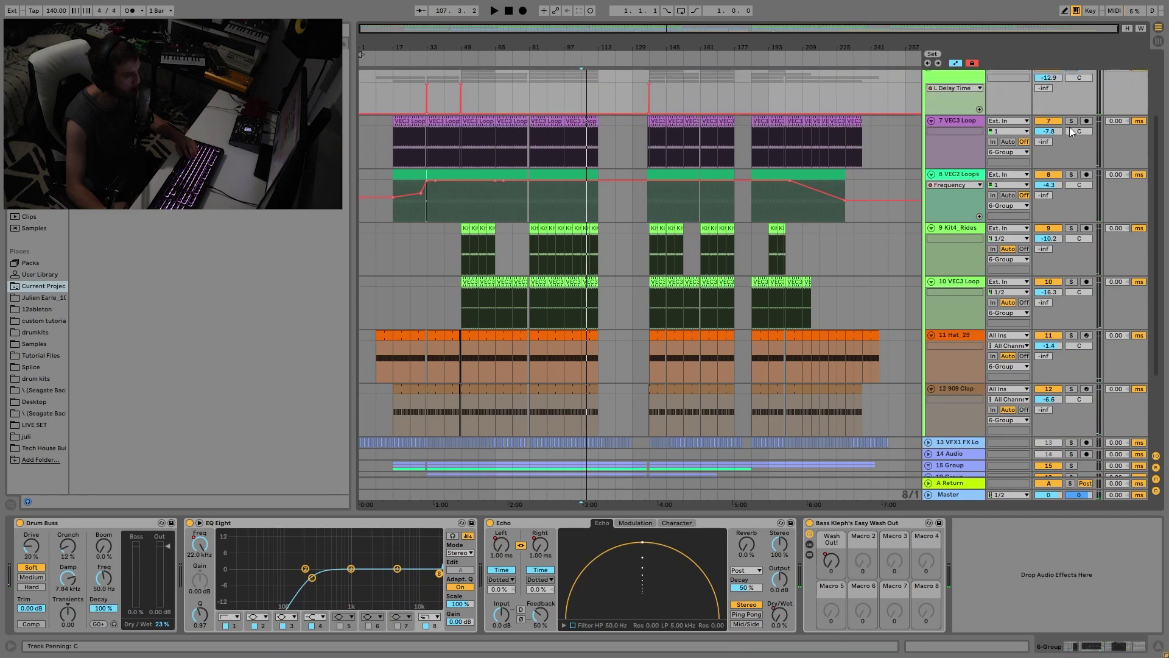
click(1071, 122)
key(space)
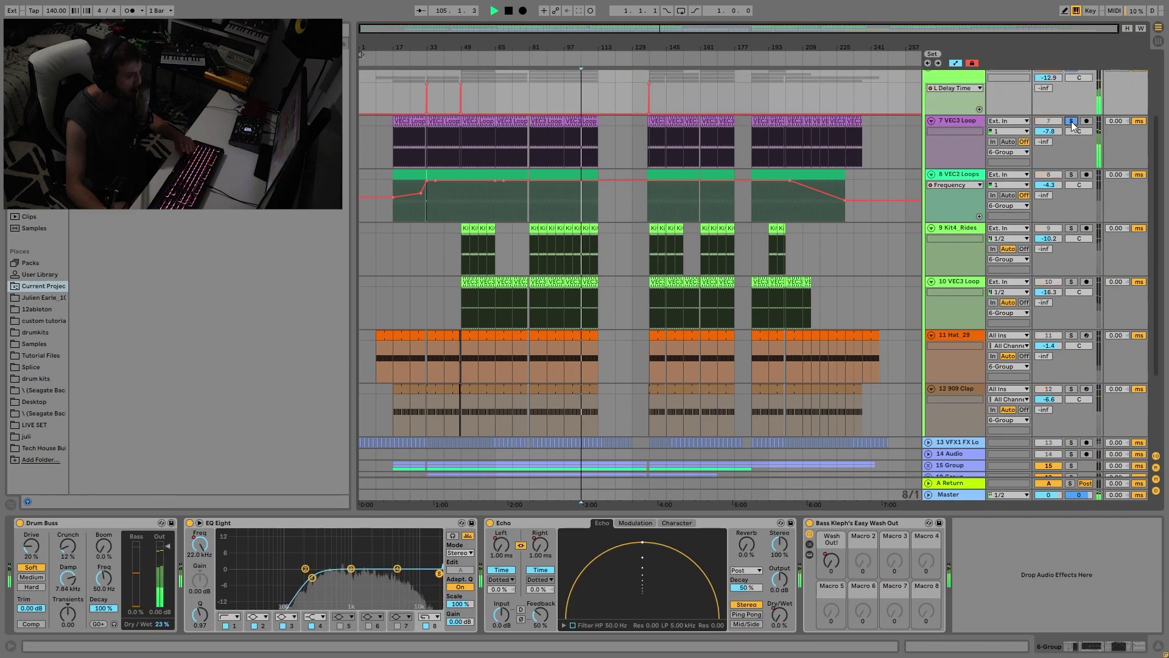
key(space)
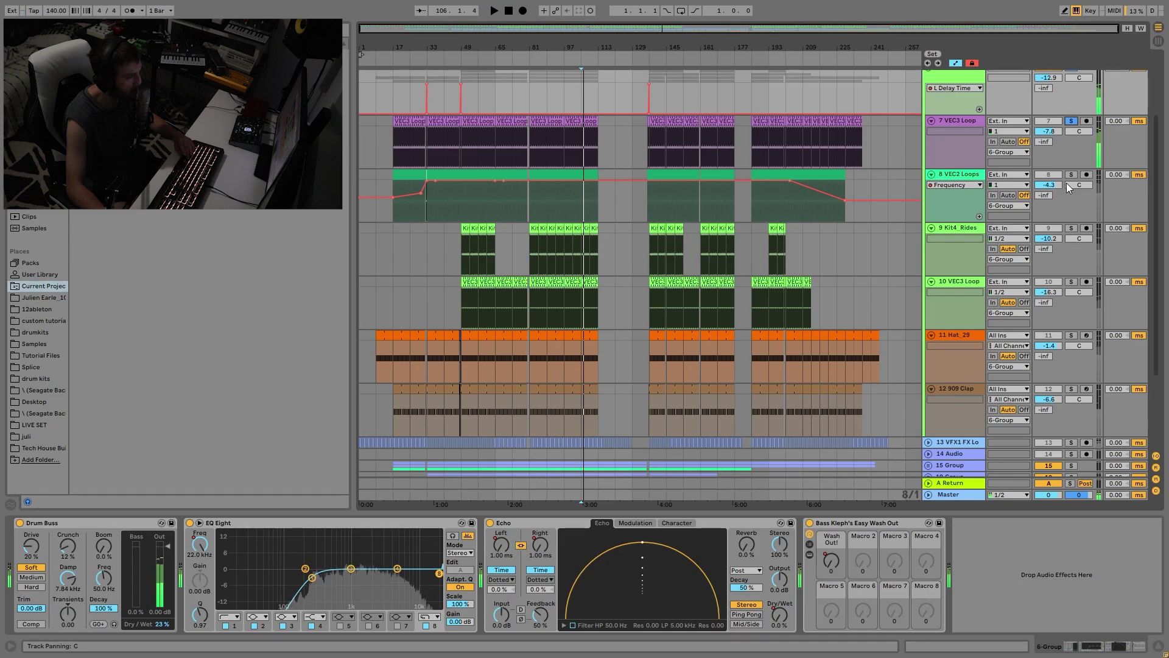
Solo track 8, VEC2 Loops, play it, and examine its sliced clips up close around bar 105
click(1073, 176)
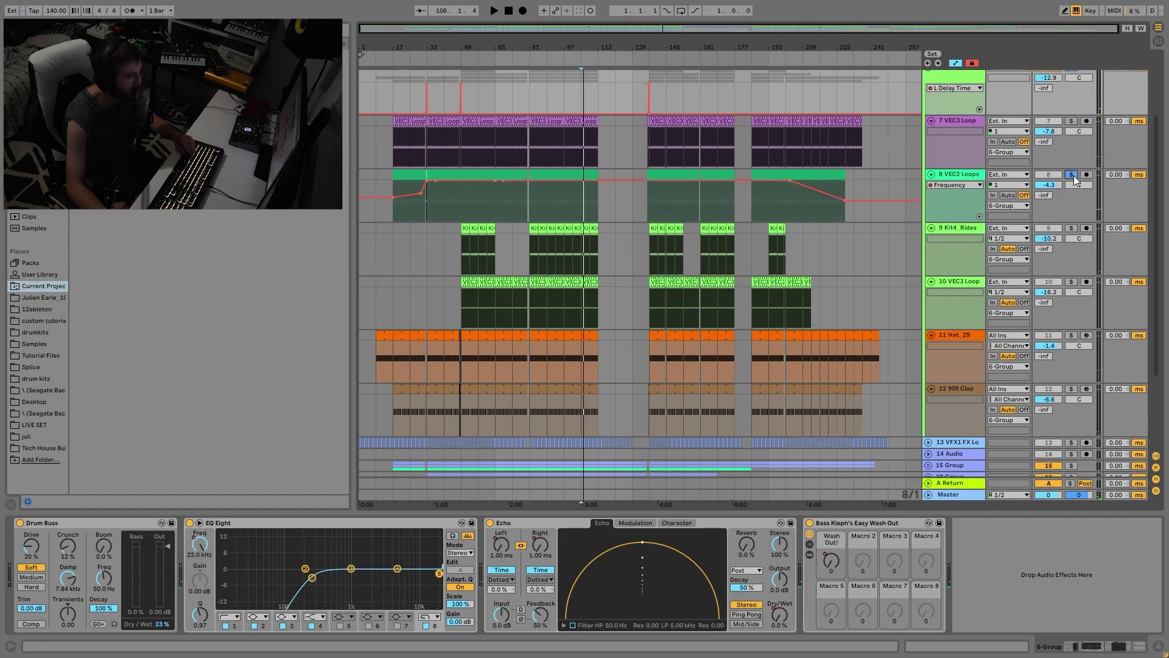
key(space)
key(space)
drag(582, 48, 607, 49)
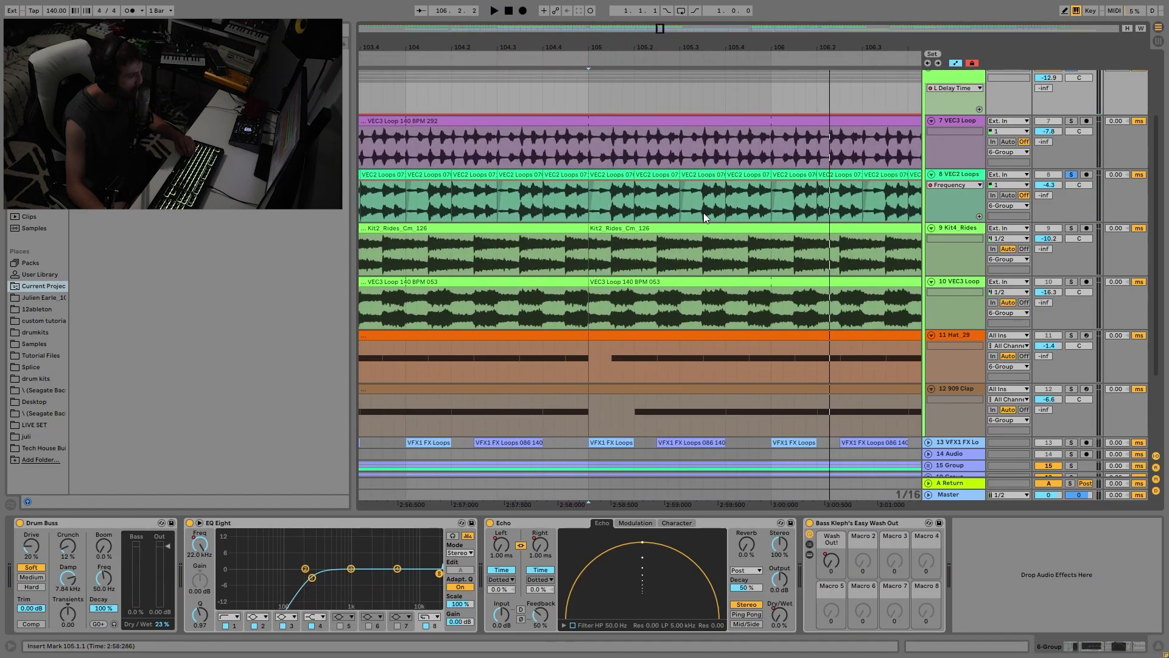
click(600, 205)
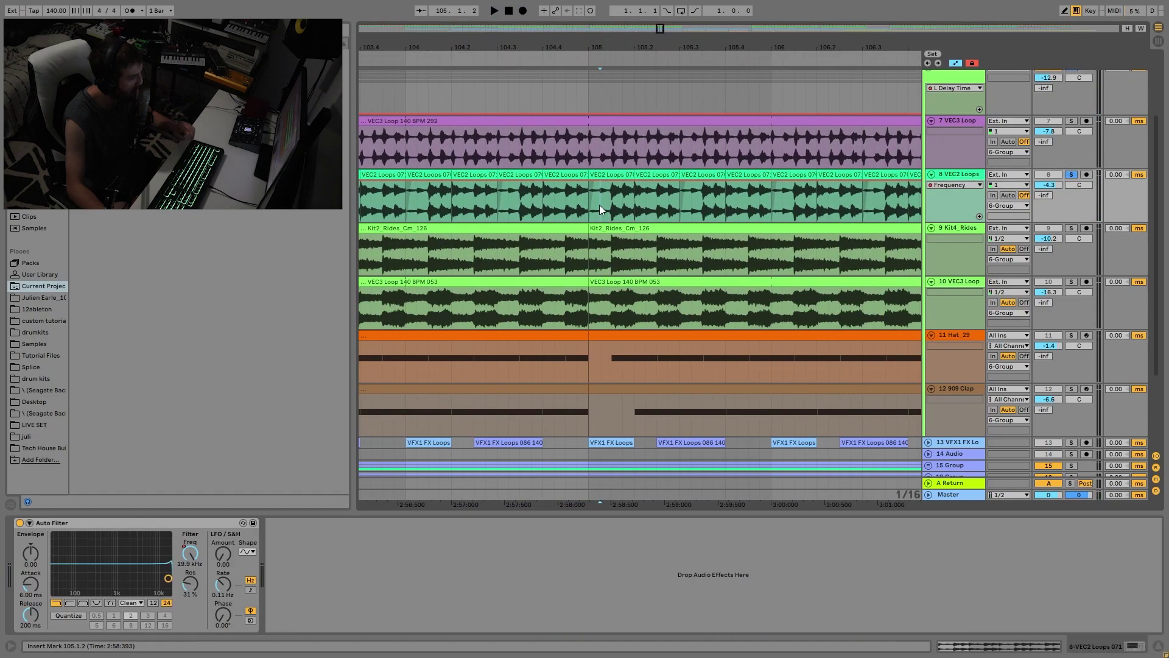
Try extending sliced VEC2 Loops clips over their neighbours after bar 105, play the result, and undo the changes
drag(630, 172, 674, 168)
key(space)
key(space)
key(space)
key(ctrl+z)
click(680, 177)
drag(680, 177, 640, 181)
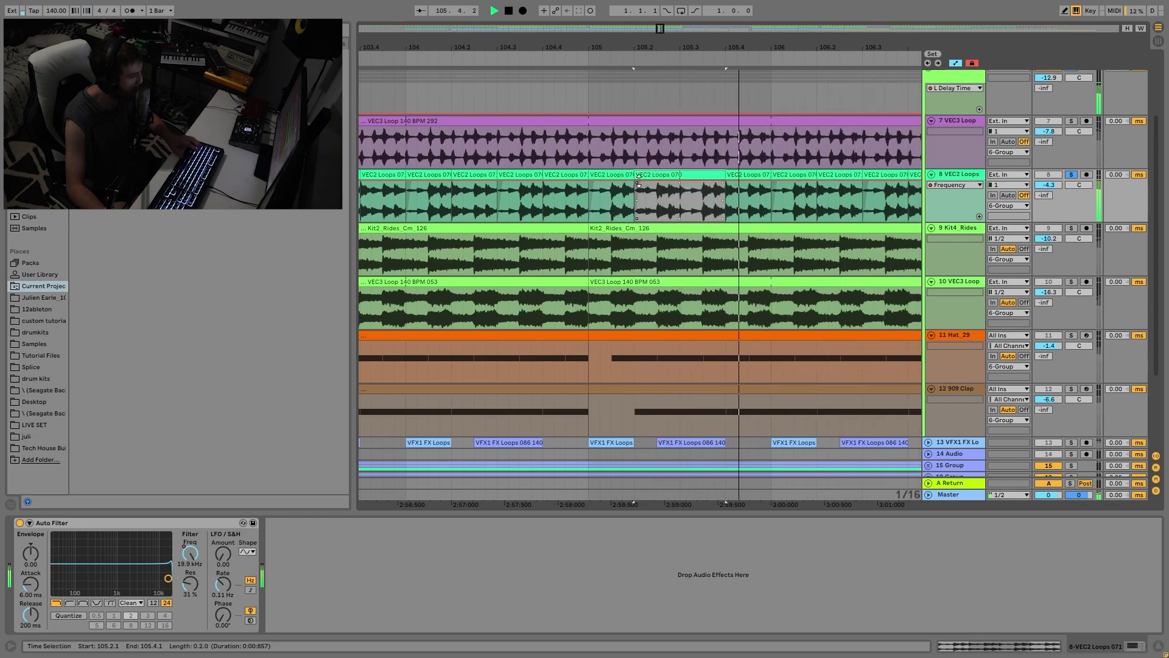
key(ctrl+z)
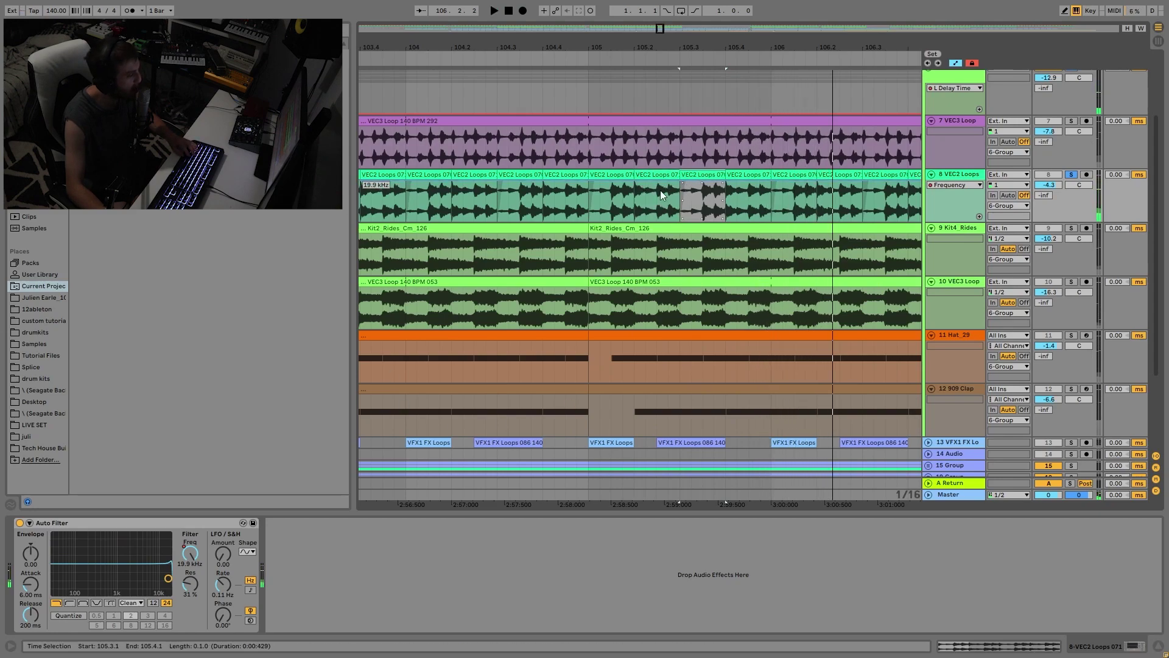
Select the VEC2 Loops clip at 105.1.1, play it, reset its fades, and play it again
click(608, 176)
key(space)
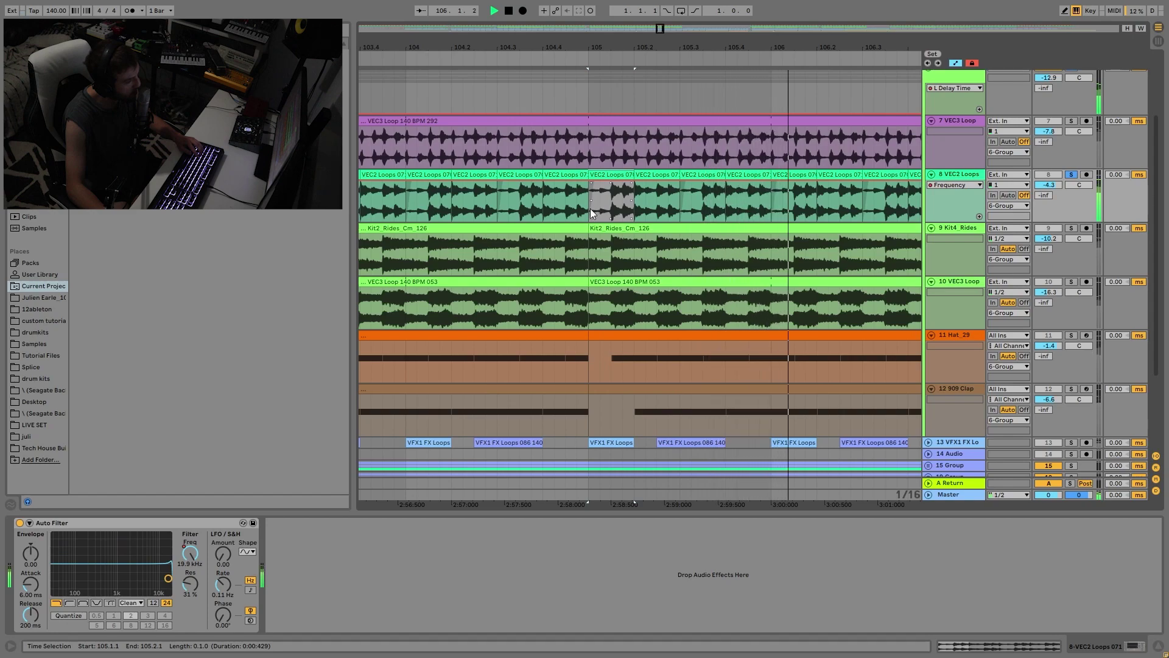
key(space)
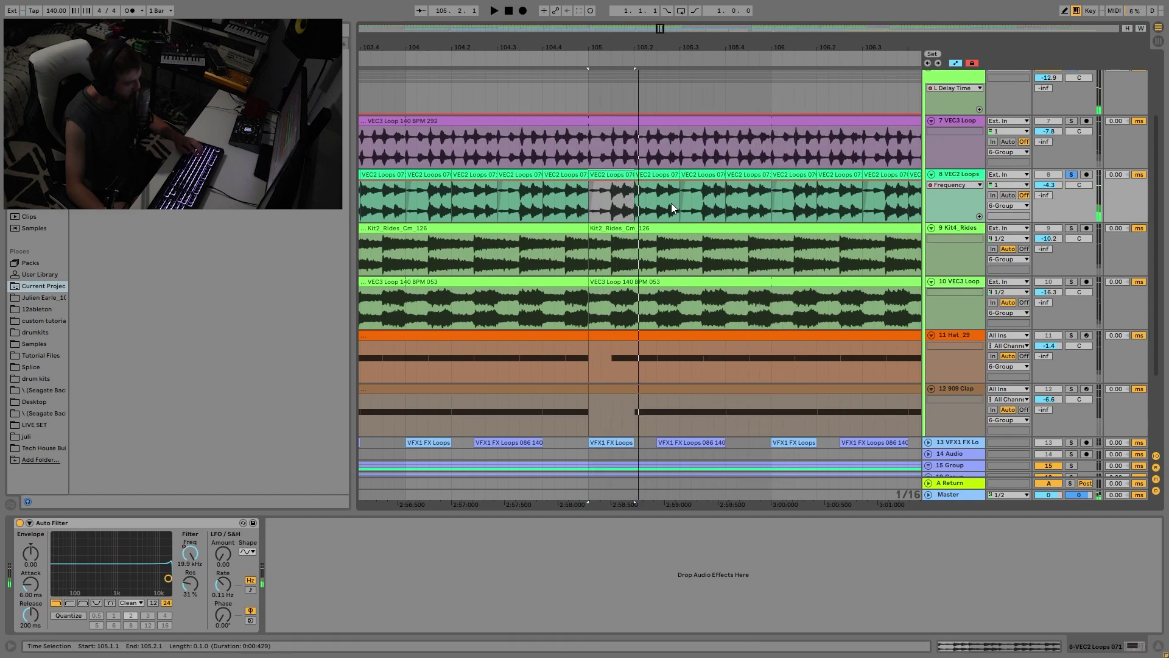
right_click(605, 186)
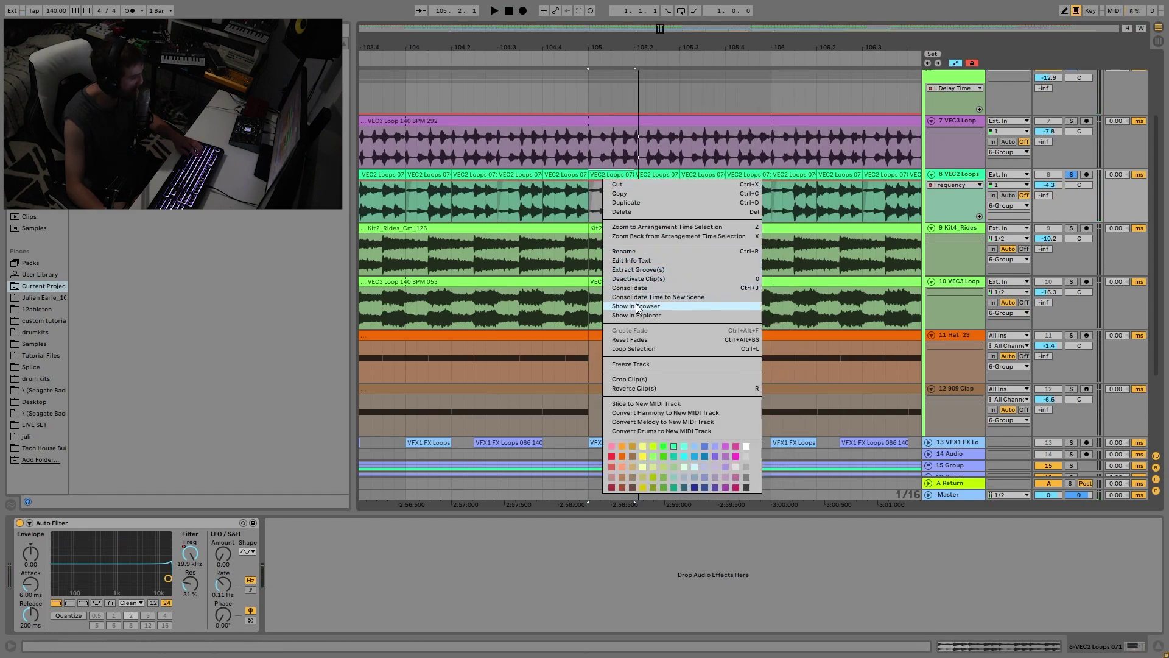
click(628, 342)
key(space)
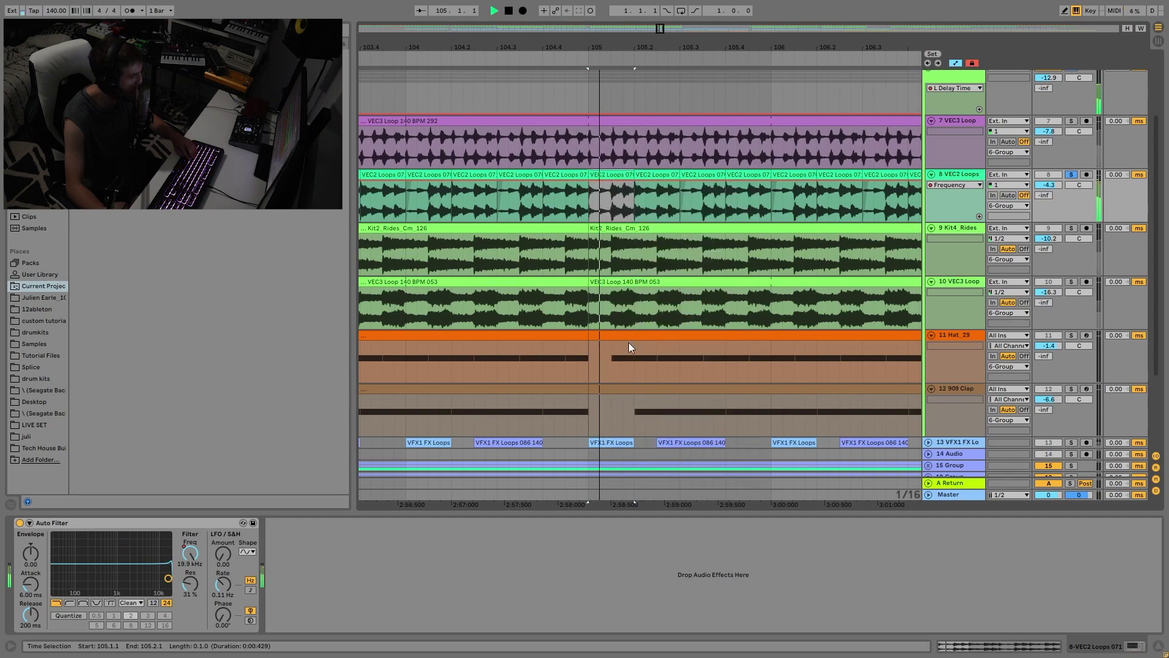
key(space)
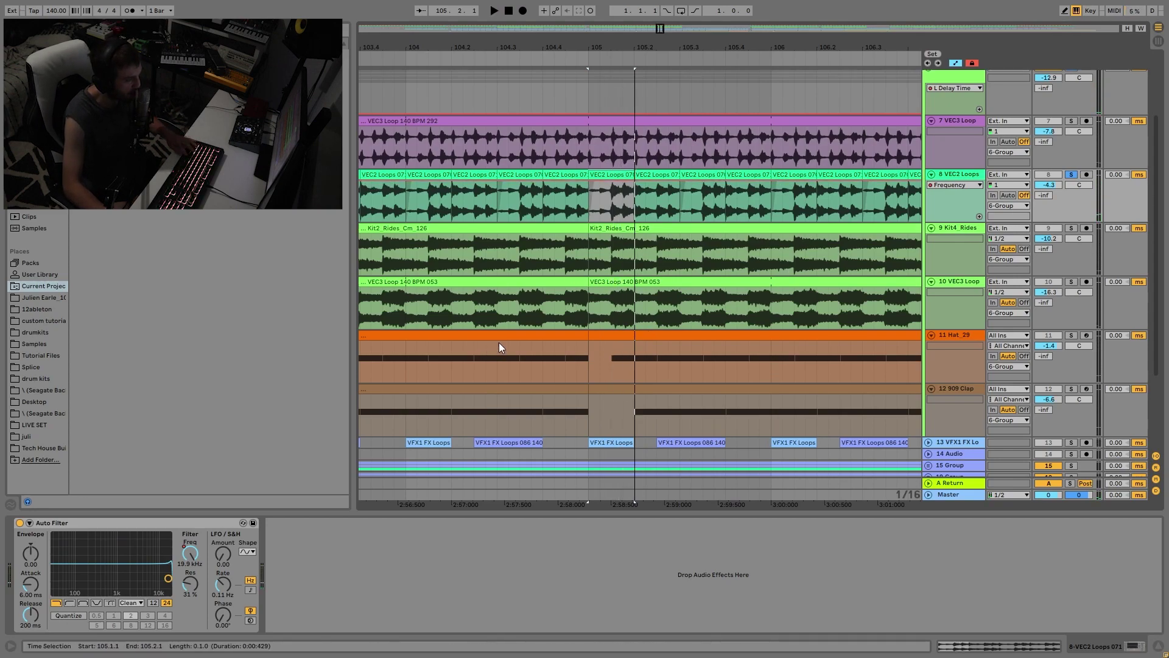
Solo track 4, the REMAKE track in 1 Group, and play it from bar 105
scroll(690, 165, up, 5)
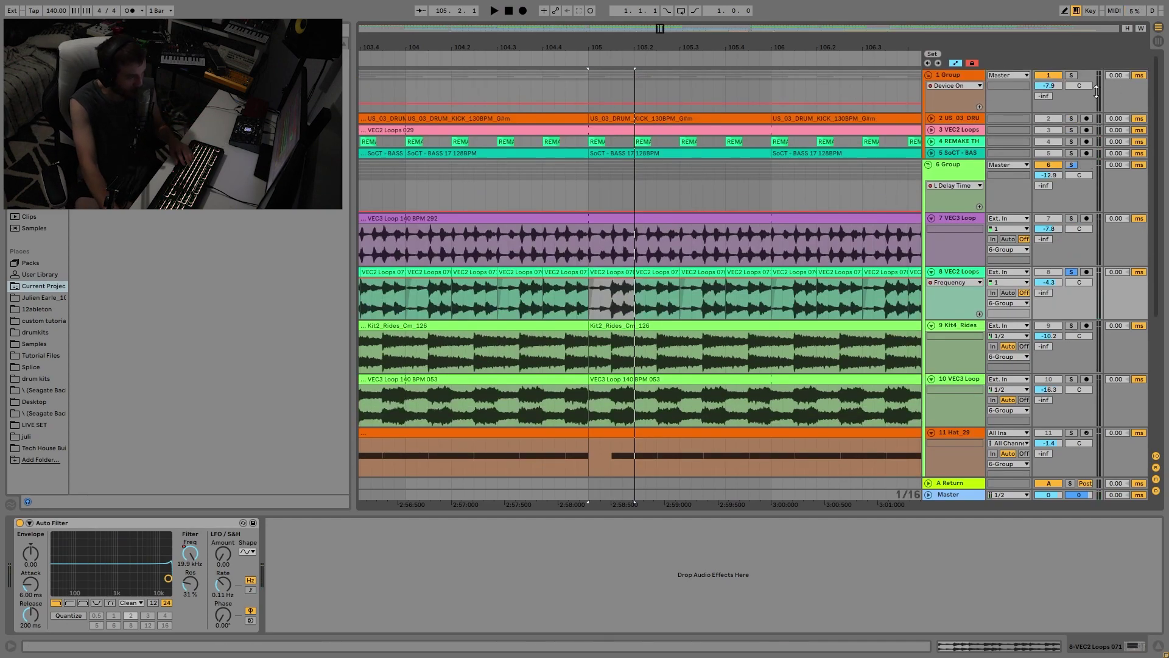
click(1067, 143)
key(space)
key(space)
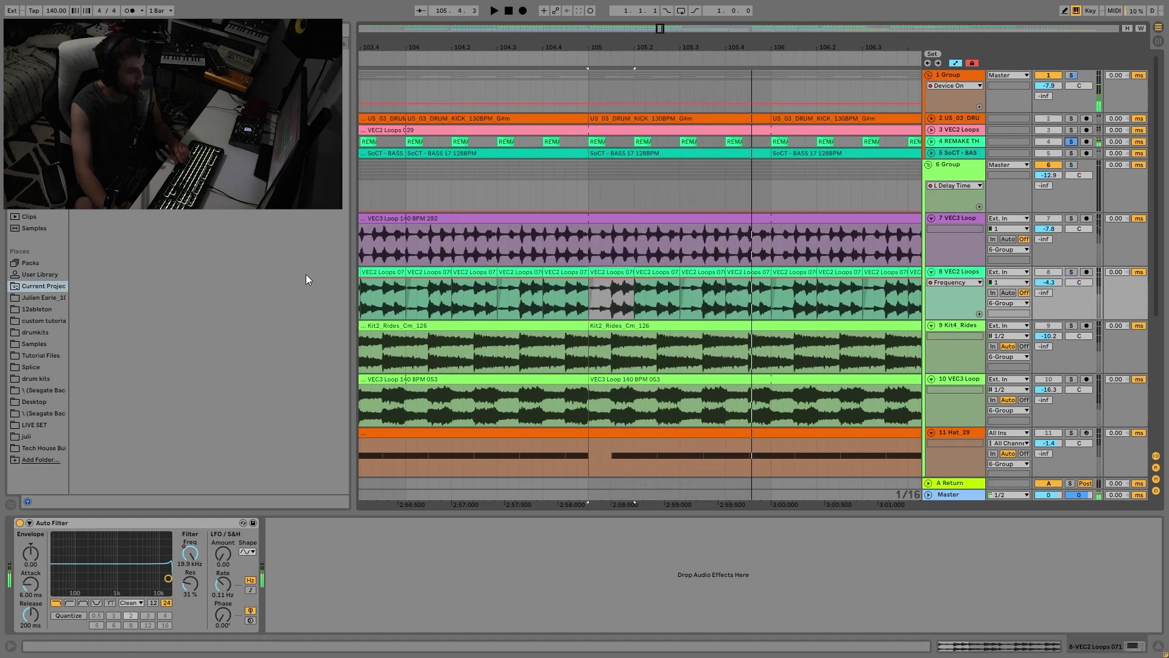
Compare track 8, VEC2 Loops, and track 7, VEC3 Loop, each soloed alone, and play both soloed together
click(1073, 271)
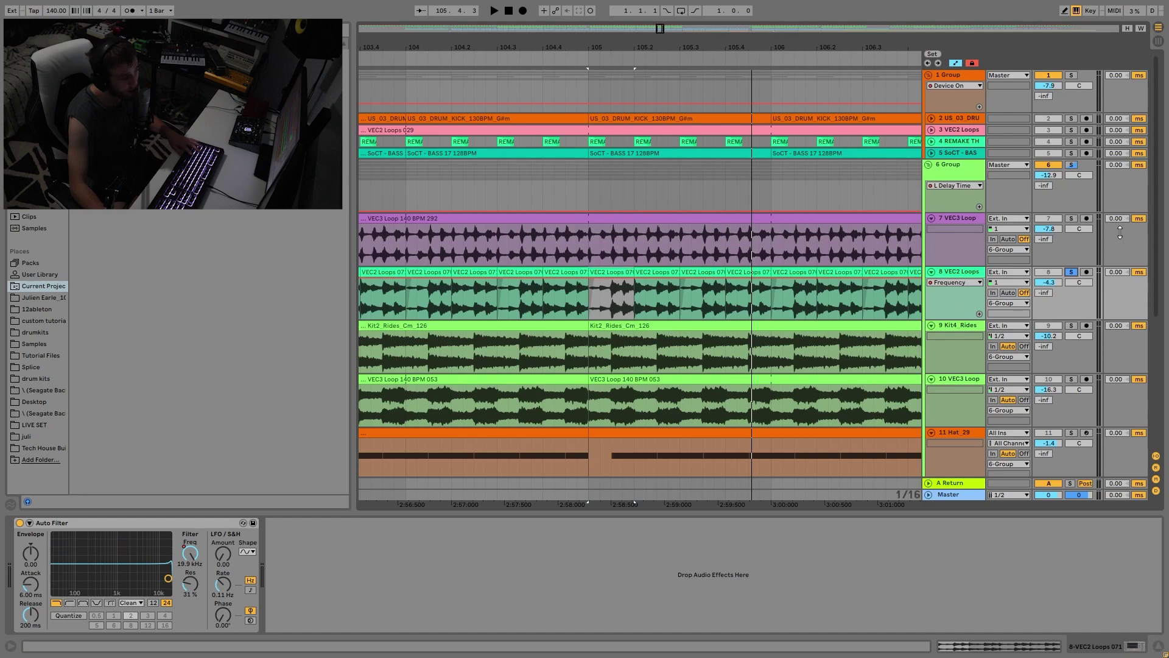
key(space)
click(1071, 217)
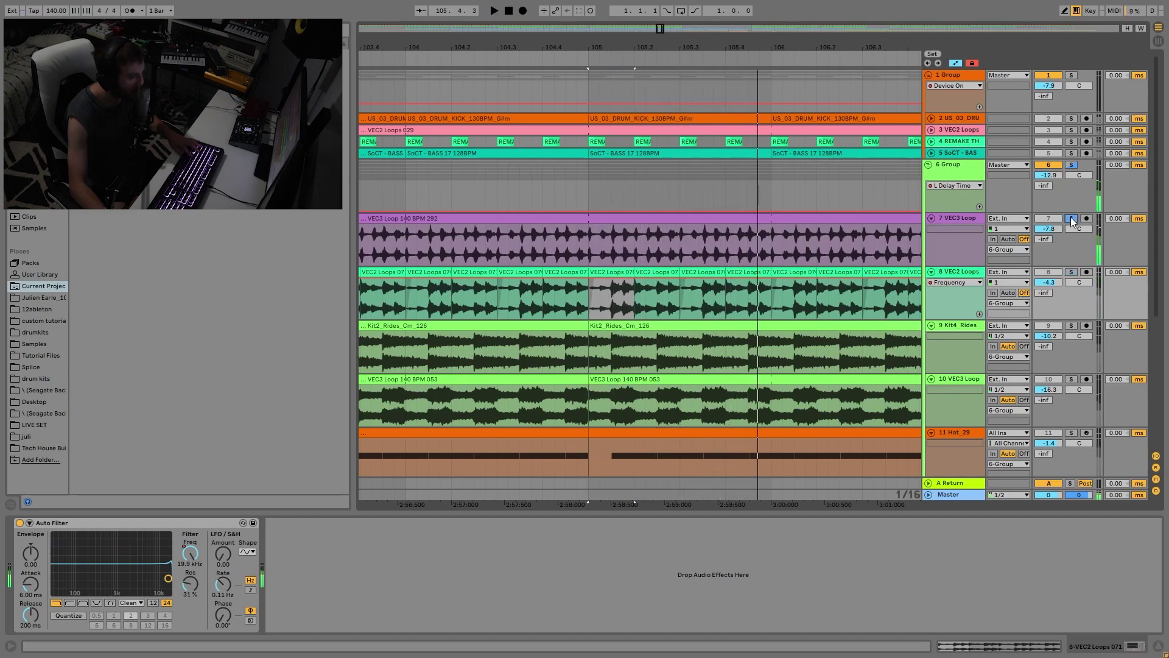
click(1072, 272)
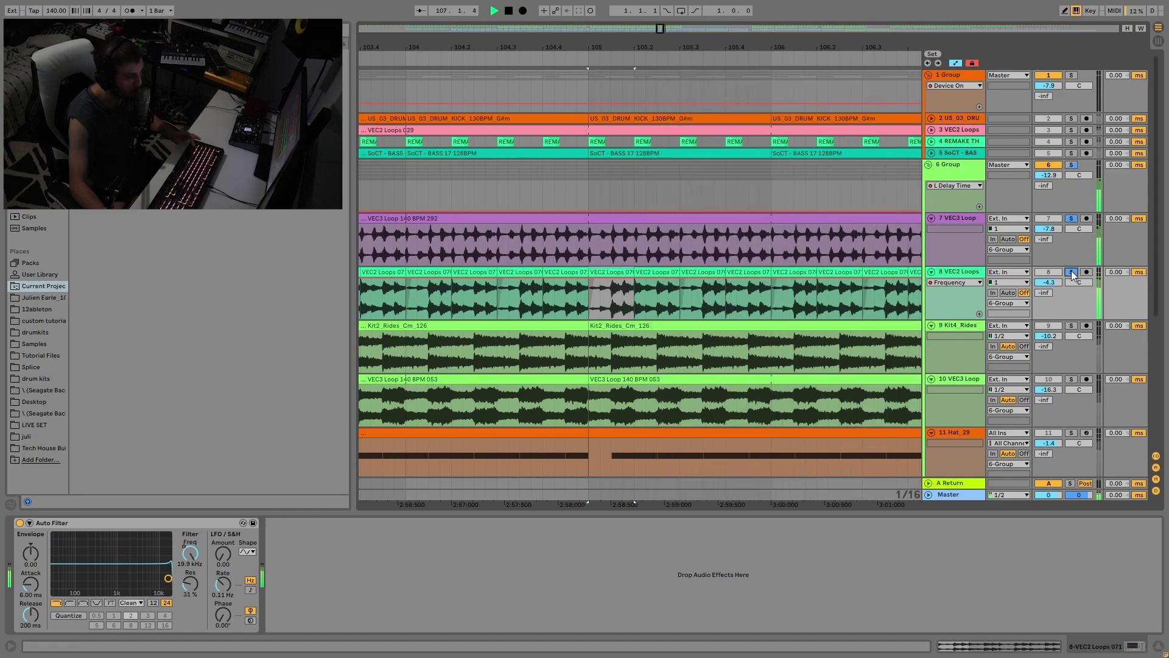
Audition track 11, Hat_29, soloed from bar 105, followed by track 10, VEC3 Loop, soloed together with track 9, Kit4_Rides
scroll(1072, 274, down, 5)
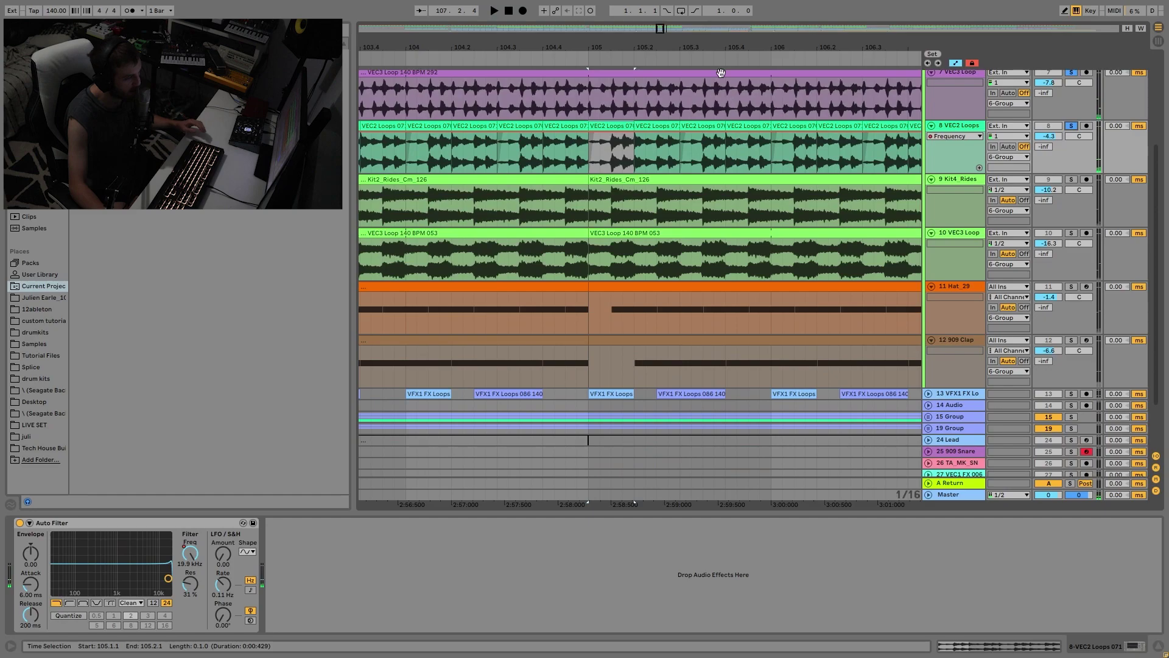
drag(704, 45, 705, 8)
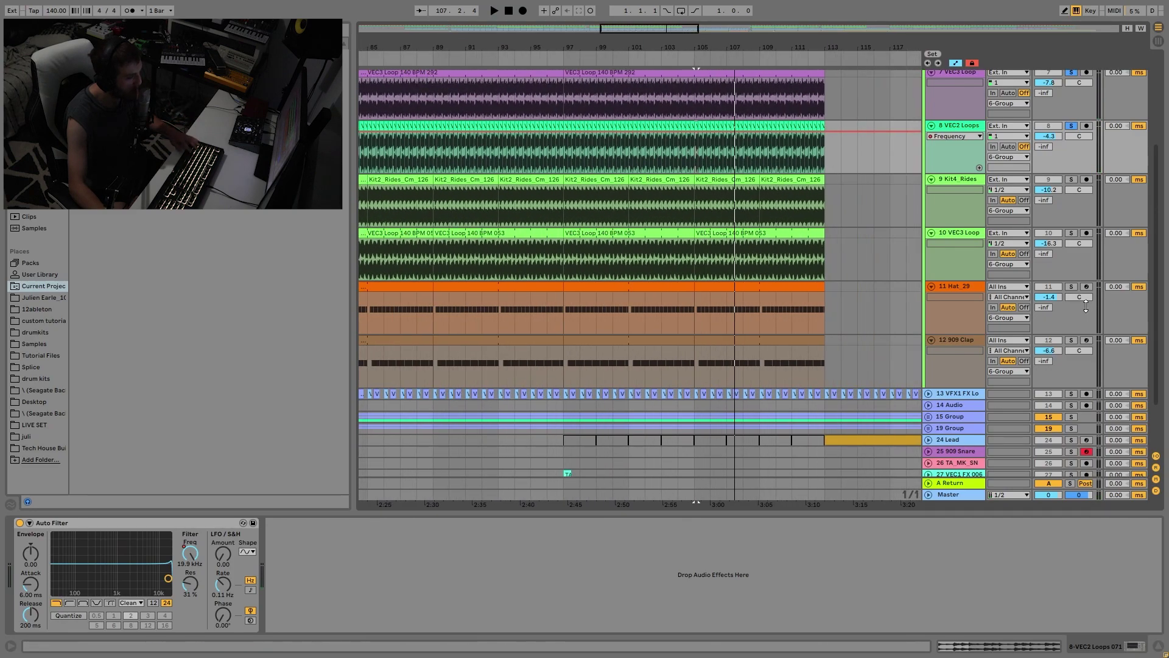
key(space)
click(1071, 287)
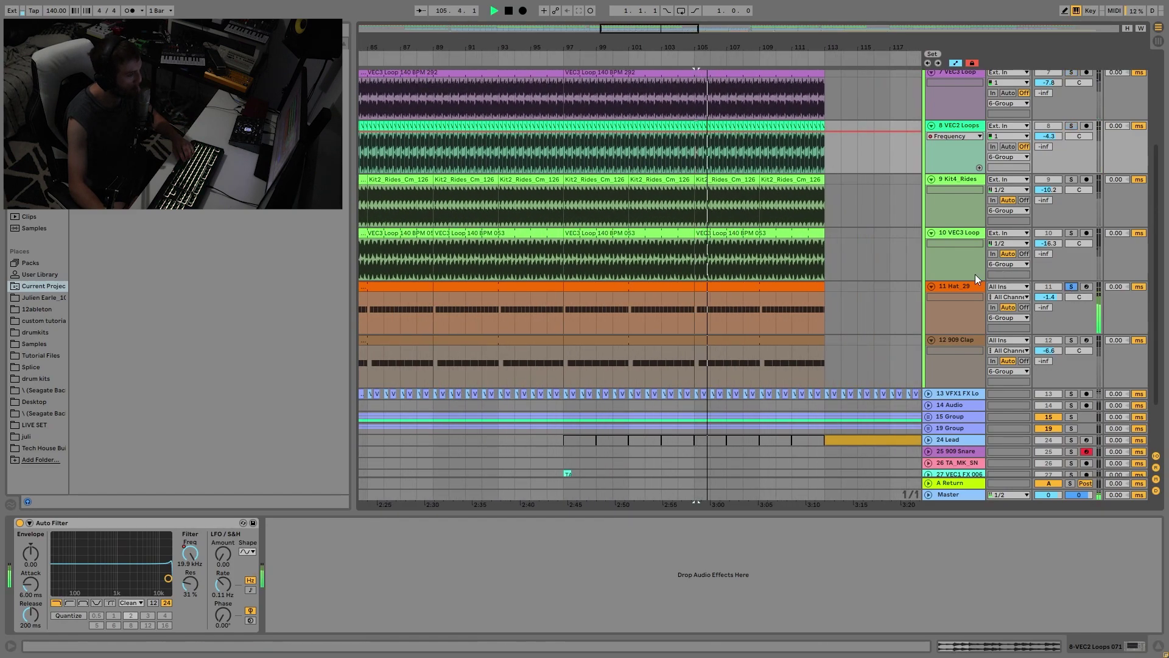
click(1071, 234)
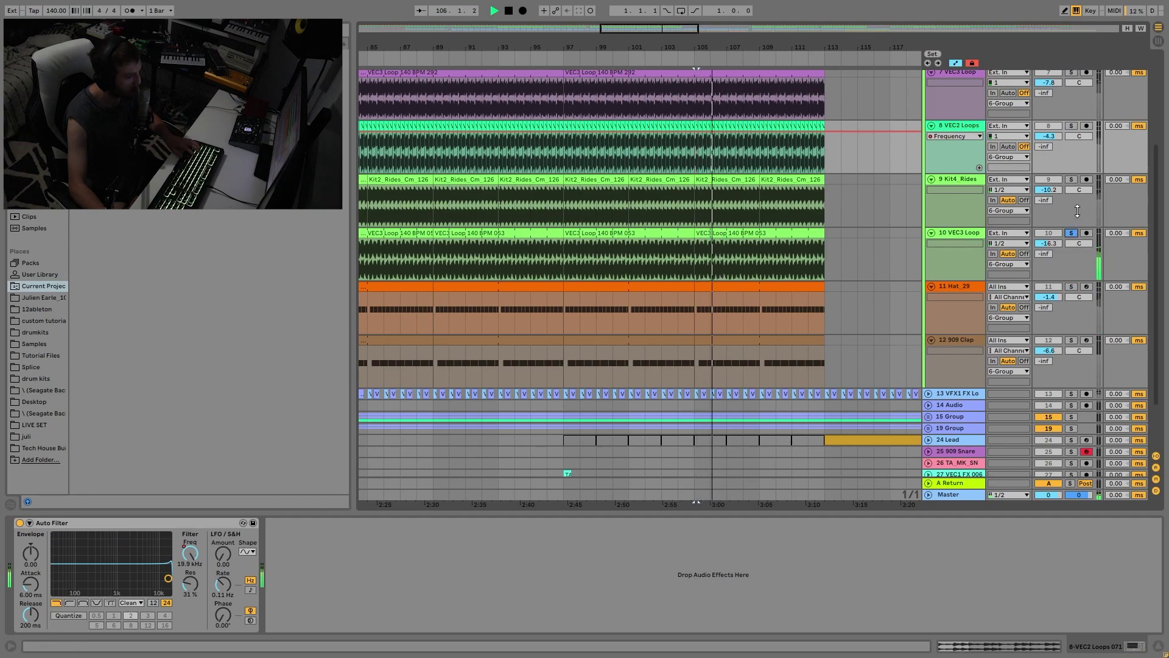
ctrl+click(1071, 180)
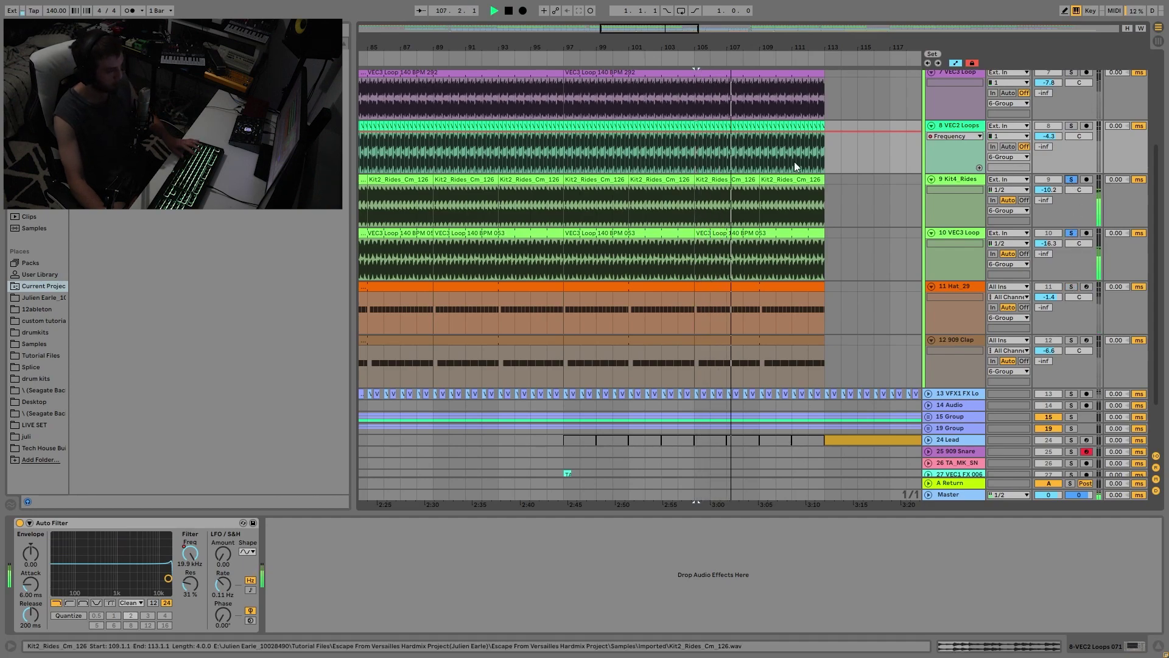
Solo track 12, 909 Clap, play it from bar 69, and show its device chain
key(w)
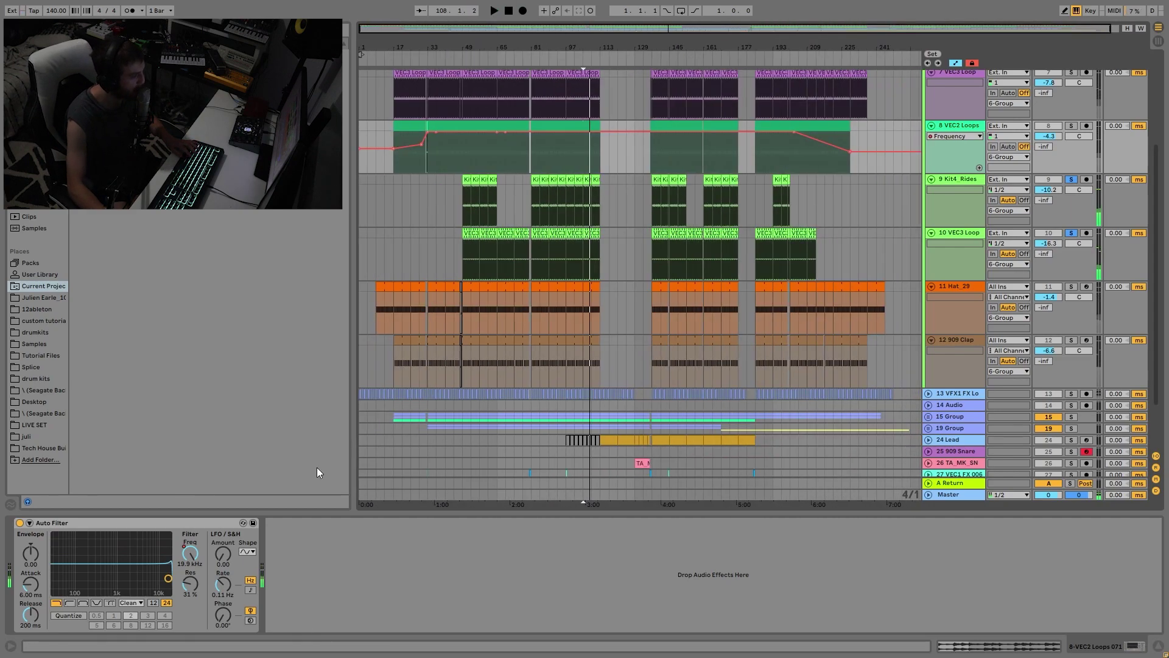
click(507, 268)
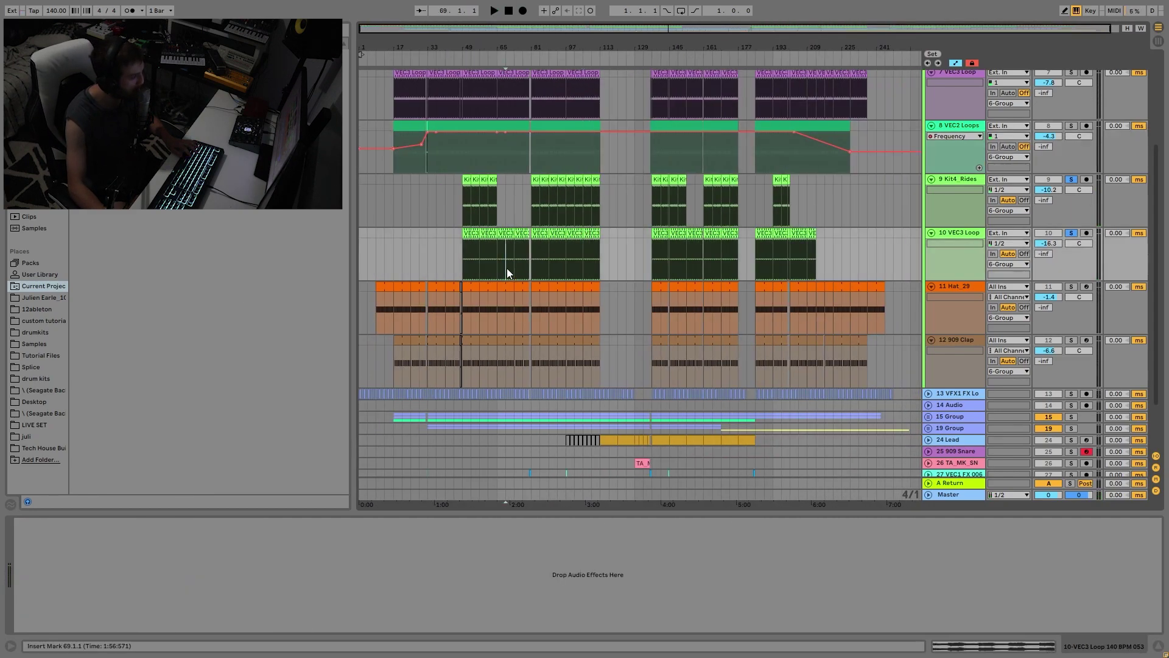
click(1071, 339)
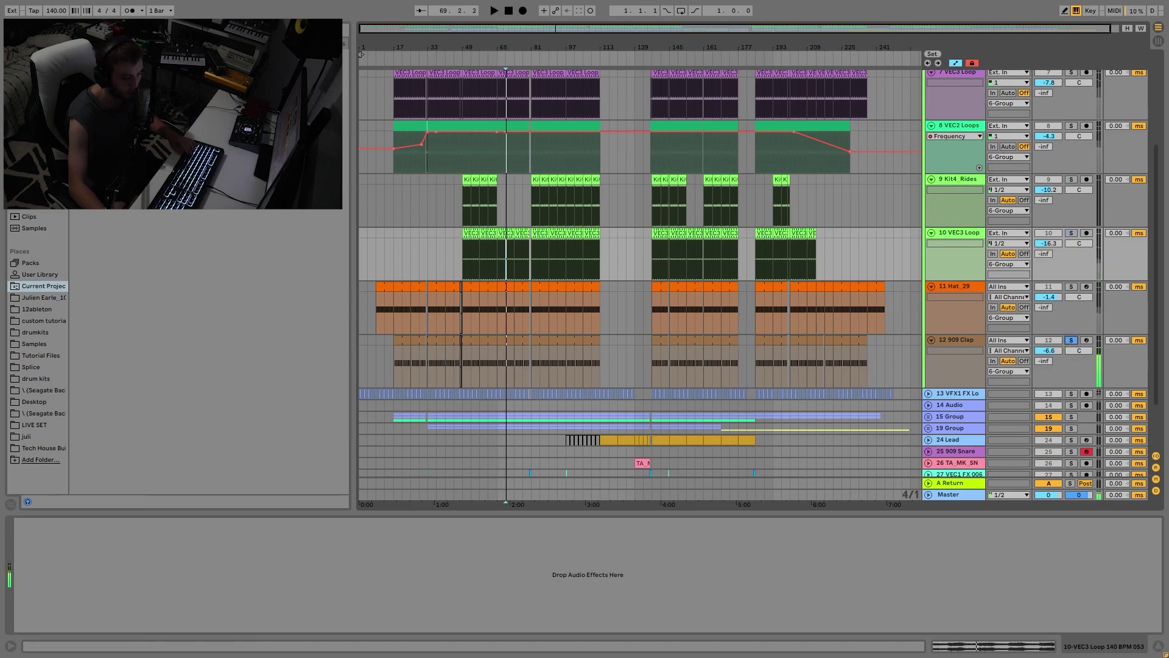
click(956, 338)
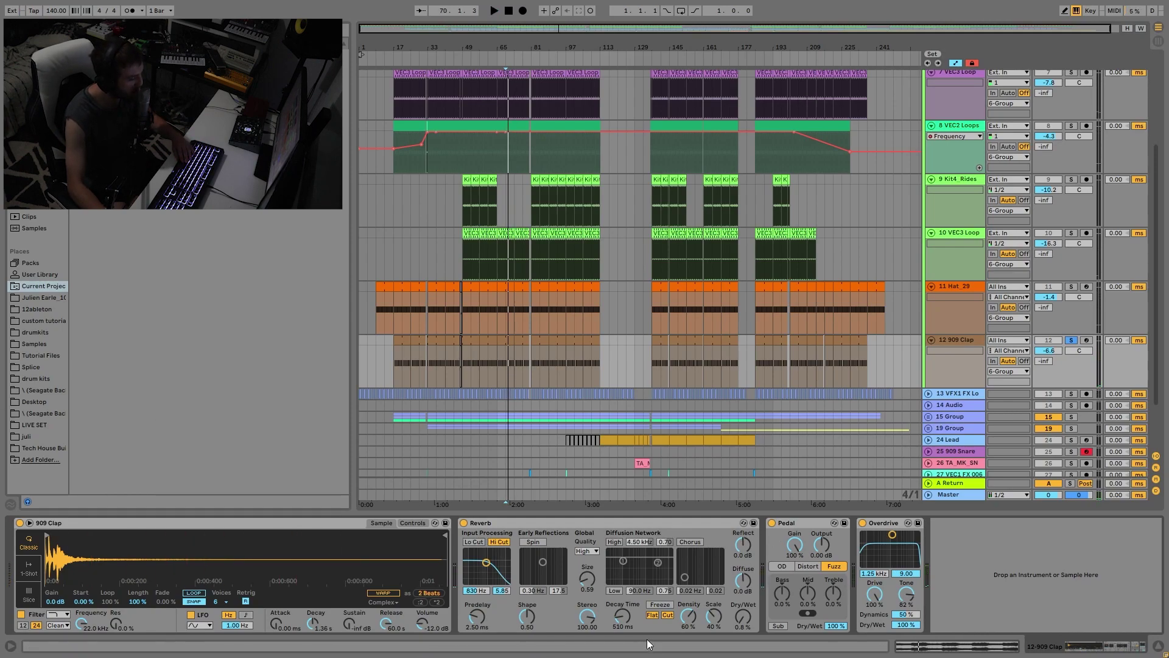
Play the soloed 909 Clap from bar 69, and play it again together with 1 Group soloed
key(space)
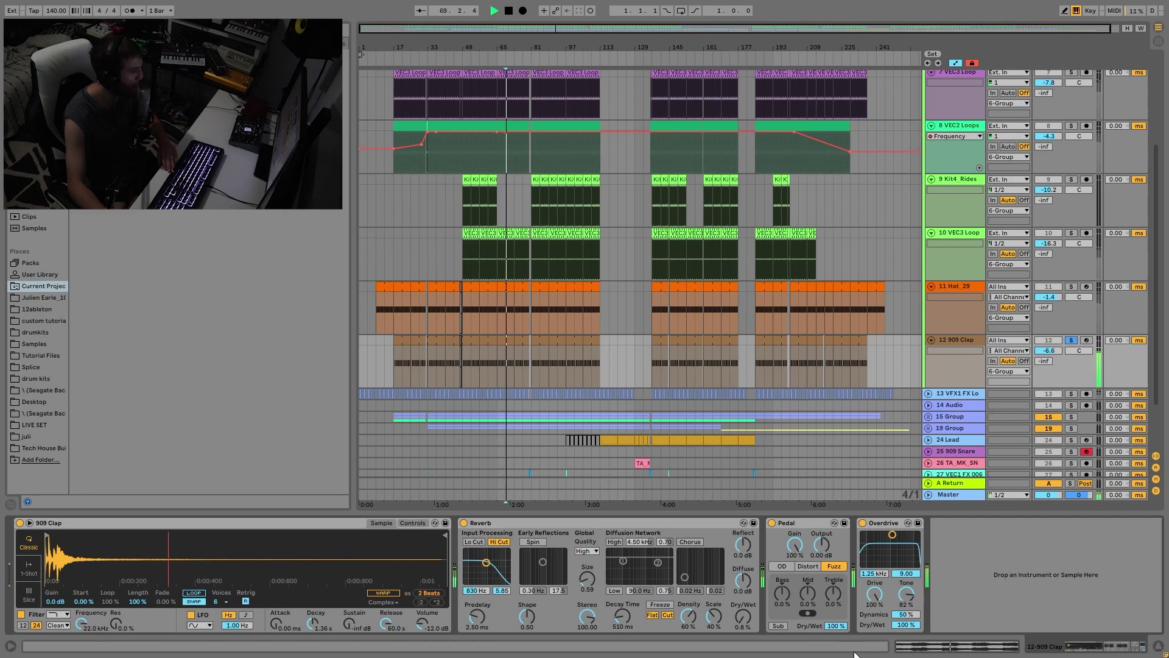
key(space)
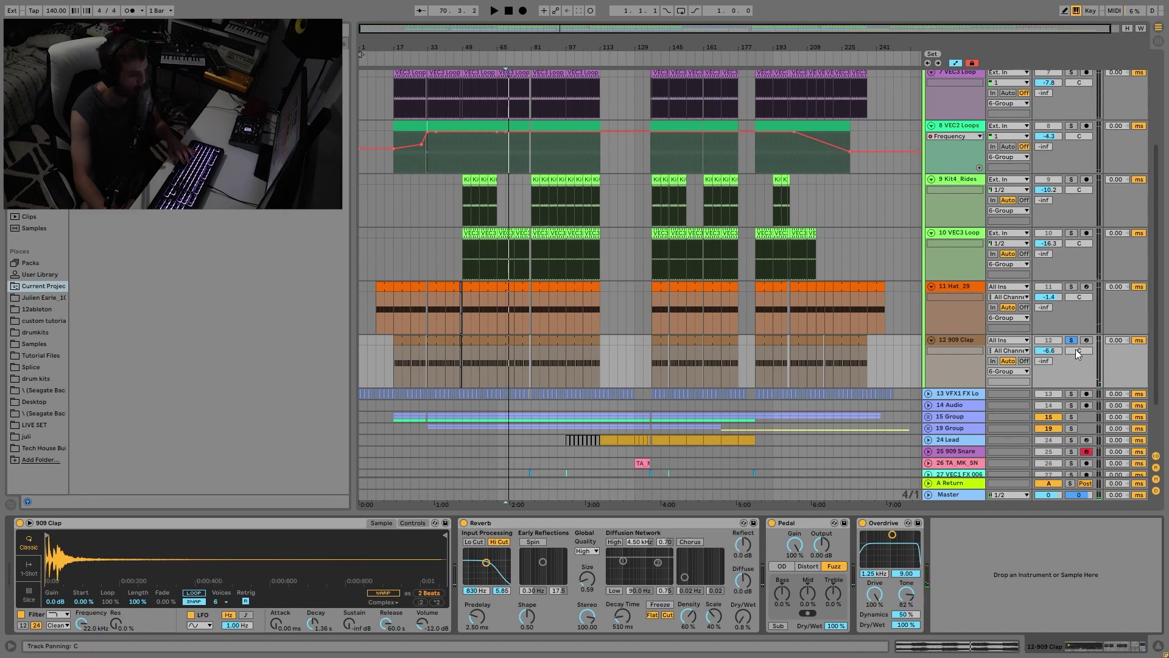
scroll(977, 302, up, 5)
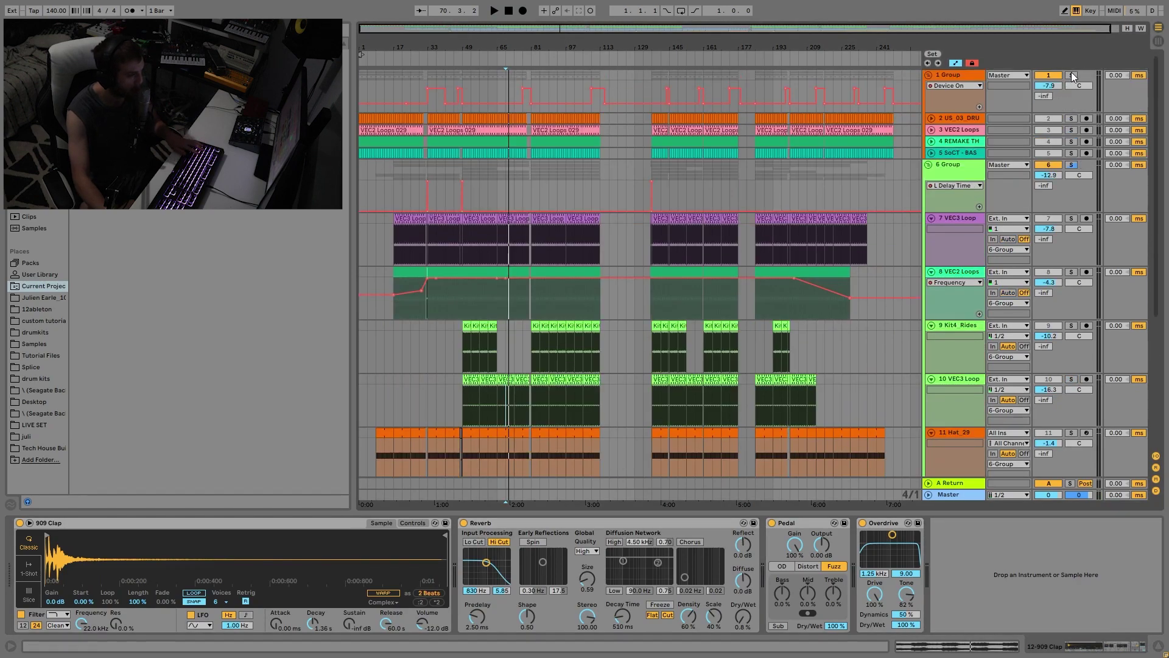
key(space)
click(1072, 76)
key(space)
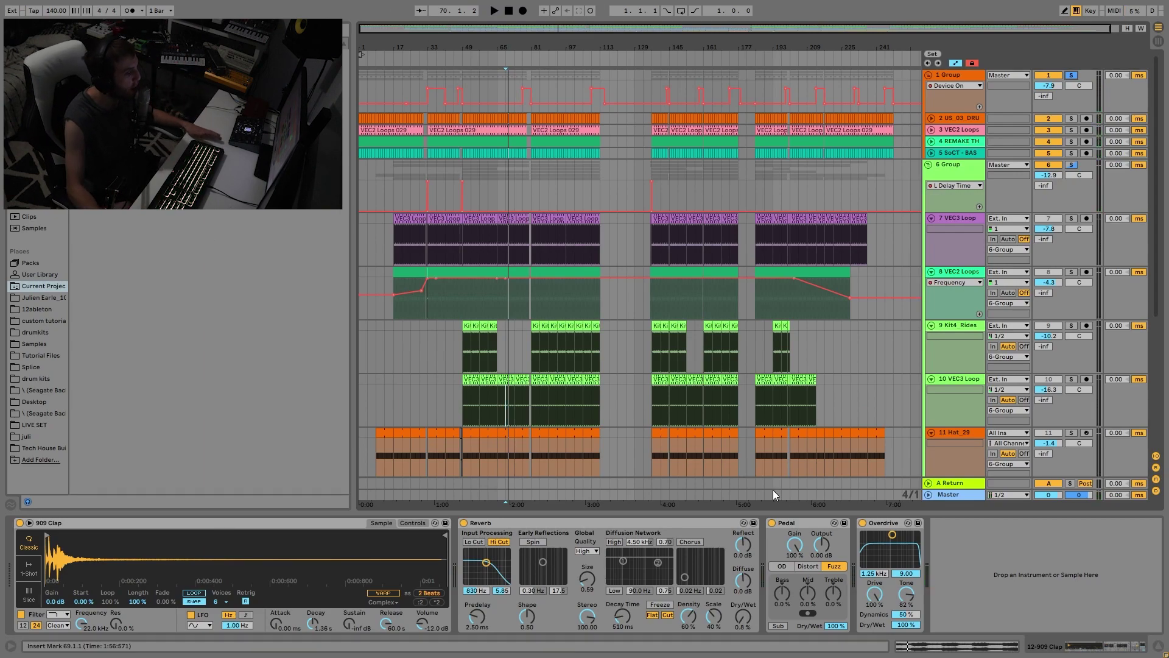
Solo track 11, Hat_29, alongside 909 Clap and 1 Group, and play them together from bar 69
scroll(731, 286, down, 3)
scroll(845, 192, down, 5)
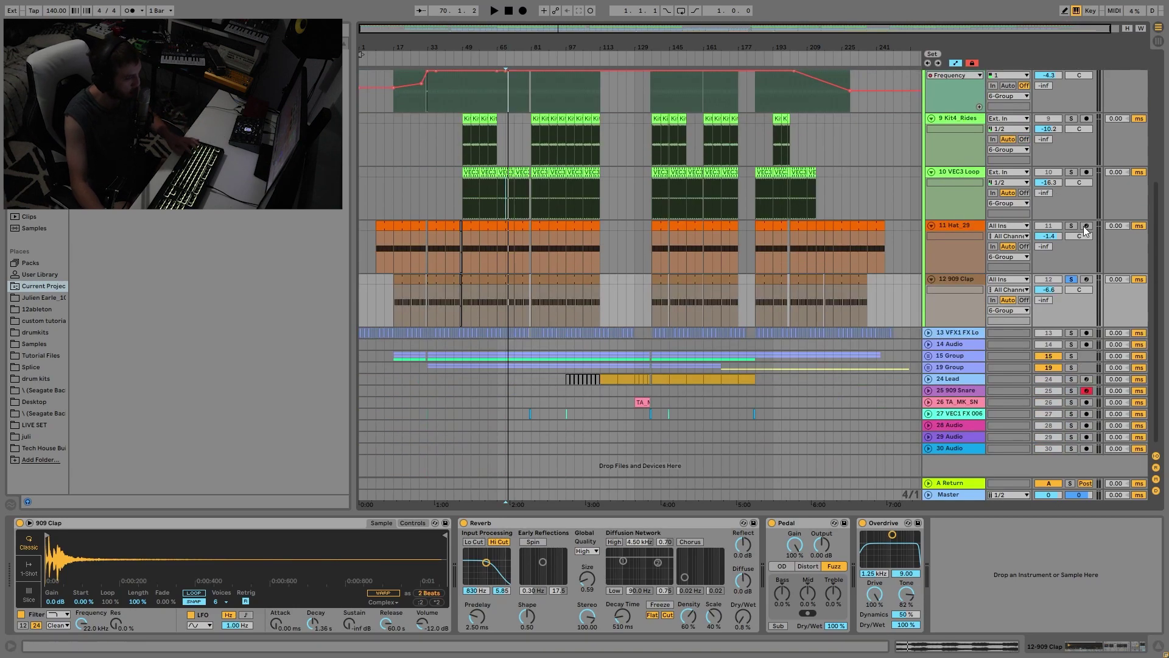
key(space)
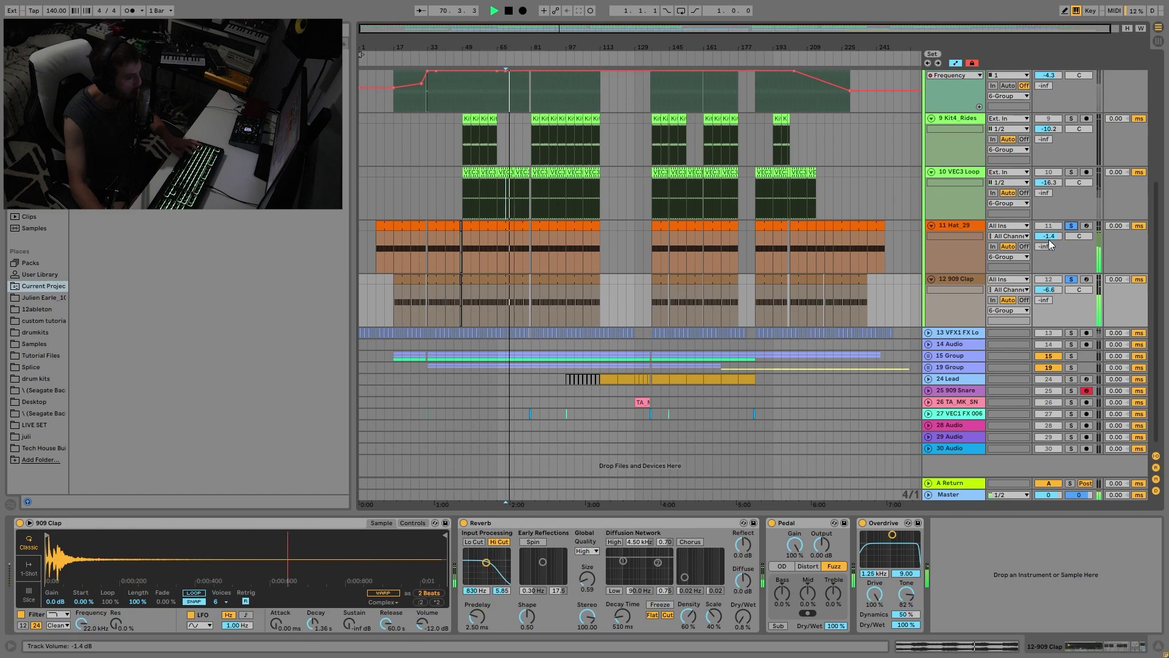
key(space)
key(space)
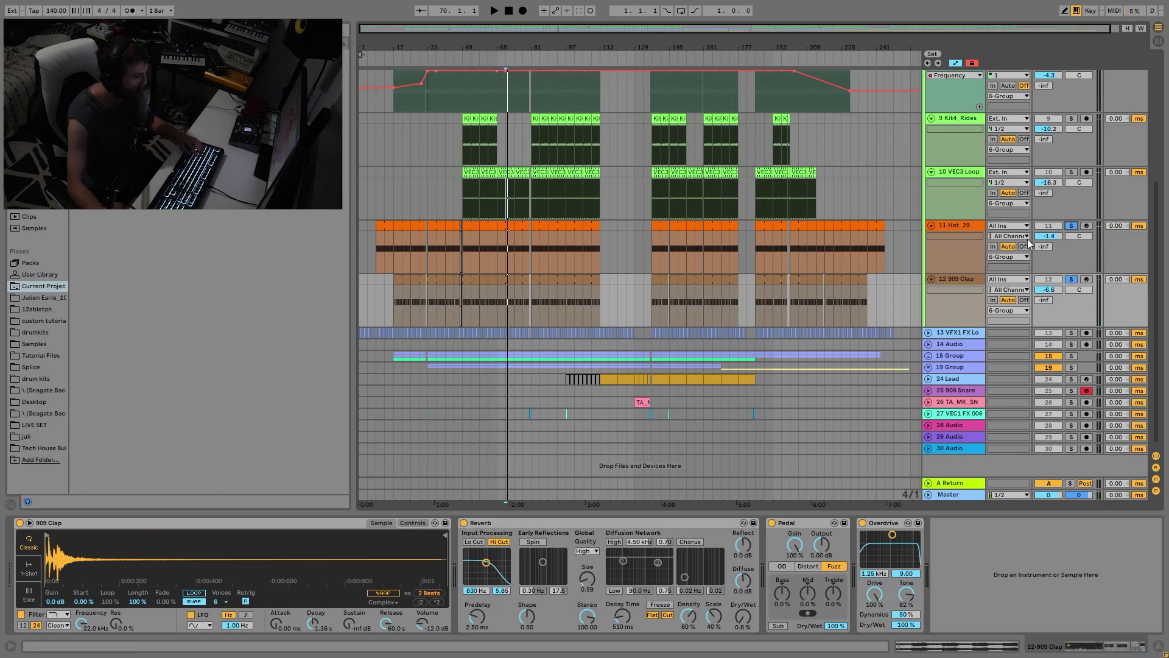
Show the device chain of 6 Group, solo the group, and display the automation of its Echo Dry/Wet
scroll(1005, 223, up, 5)
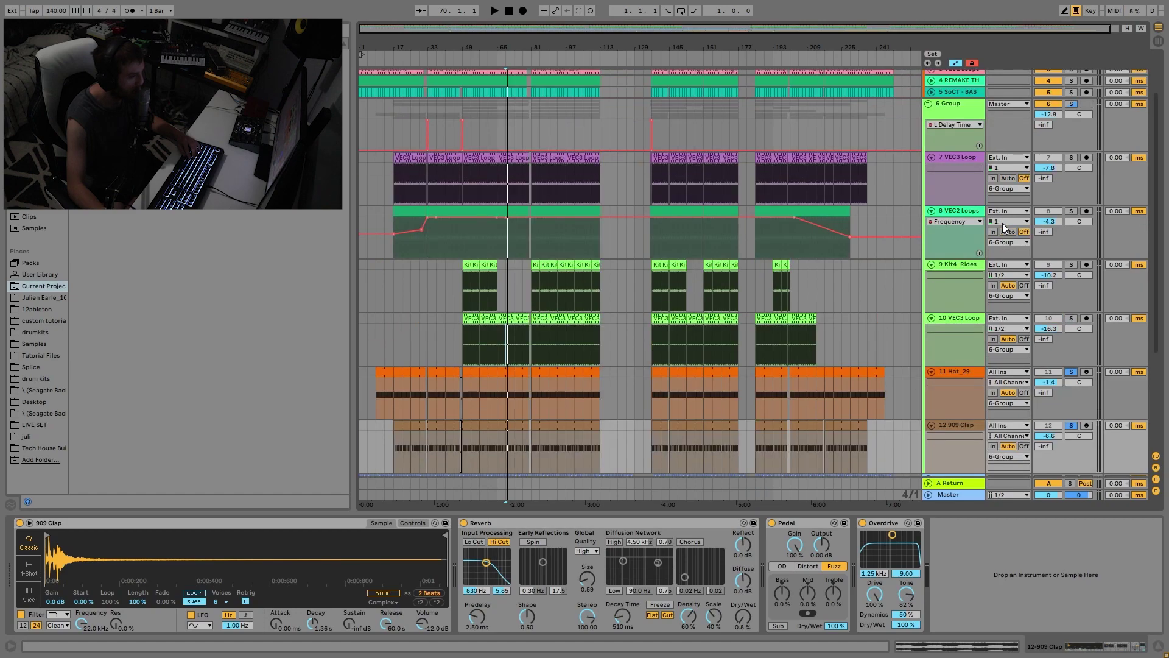
click(945, 107)
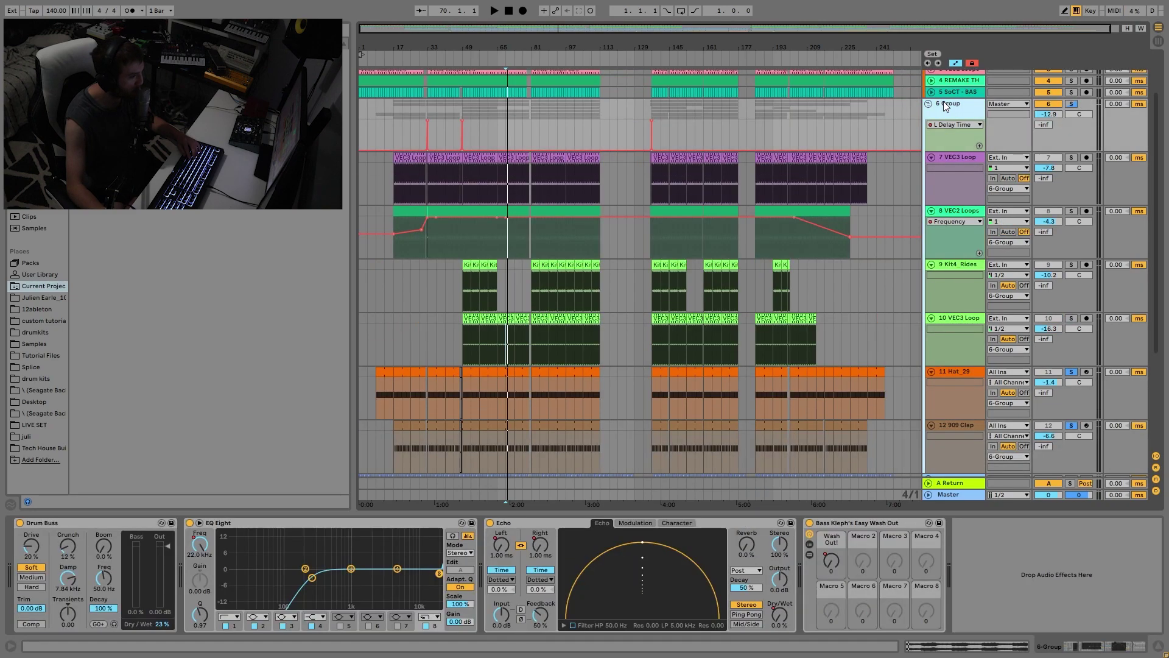
click(1076, 106)
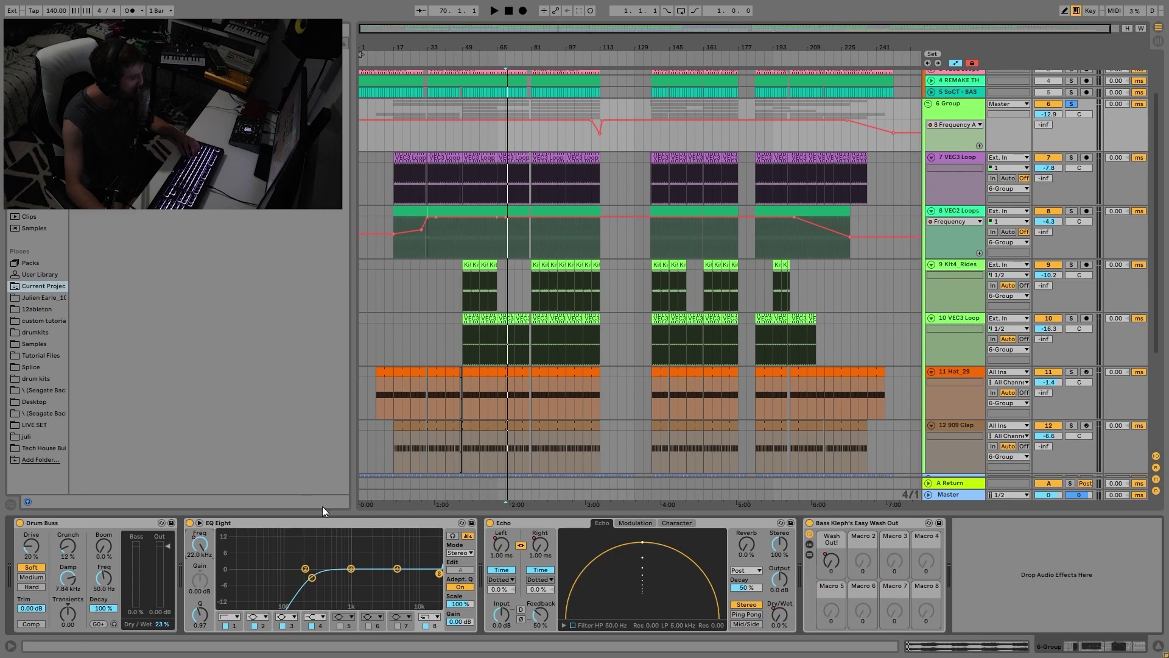
click(778, 625)
Play 6 Group from bar 136 through its Echo Dry/Wet automation, and display the Echo's L Delay Time automation
drag(640, 33, 672, 146)
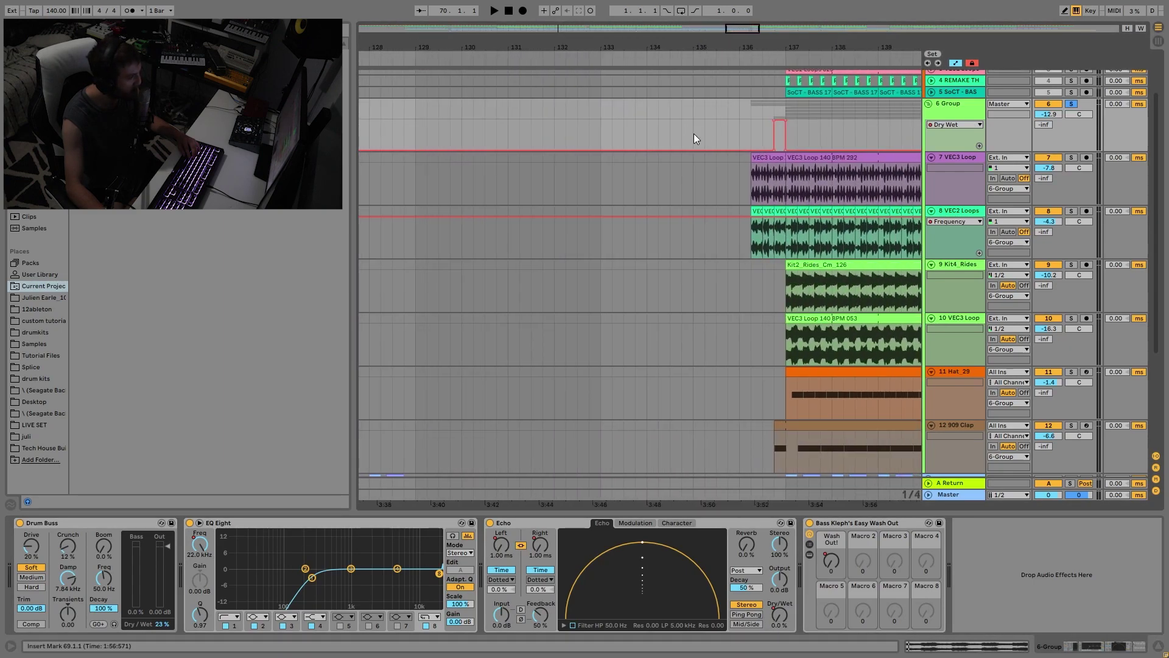
click(745, 136)
key(space)
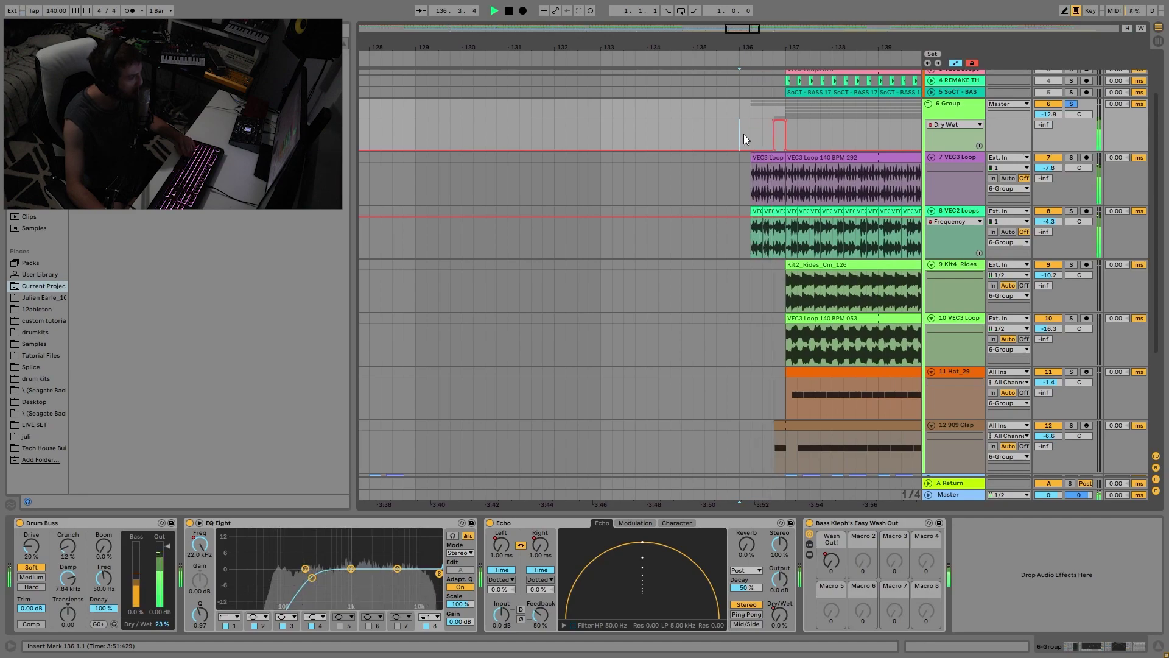
key(space)
click(541, 545)
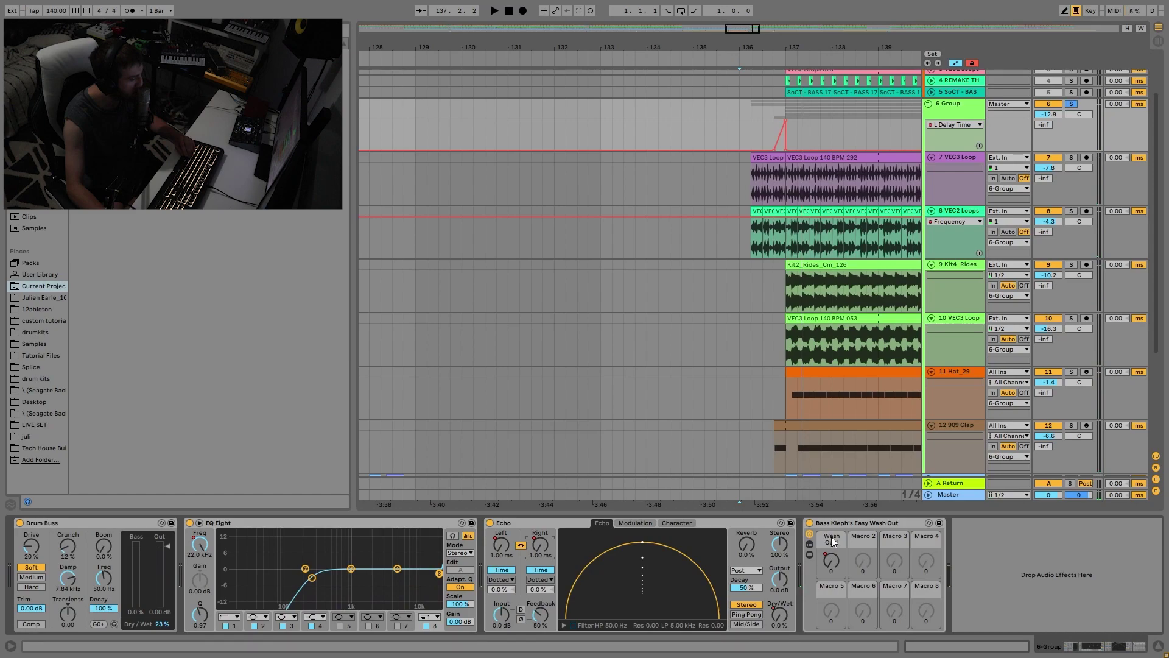
Fold 6 Group, unfold track 13, VFX1 FX Loops, and play it soloed from bar 153
click(929, 104)
drag(765, 45, 725, 6)
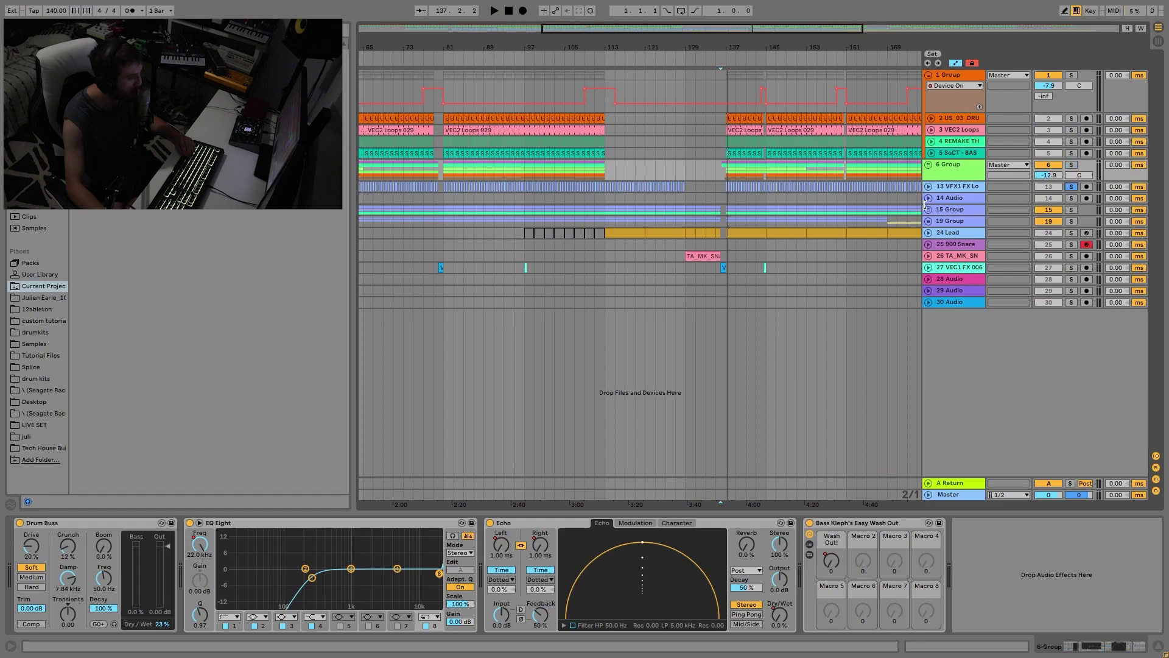
click(929, 186)
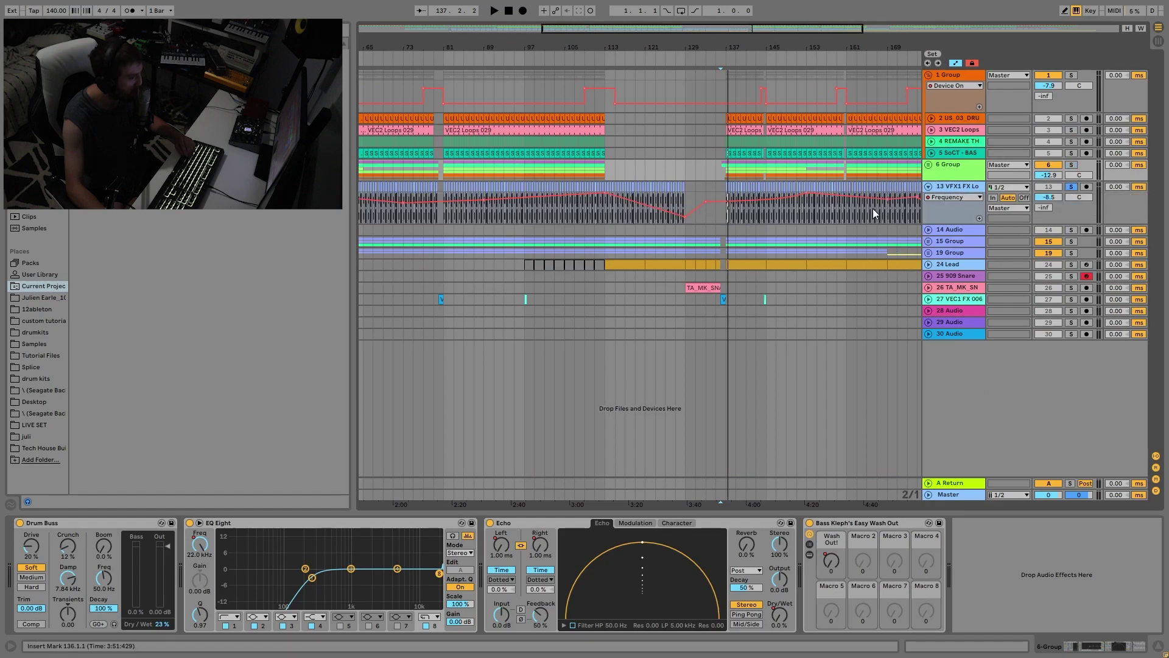
click(809, 208)
key(space)
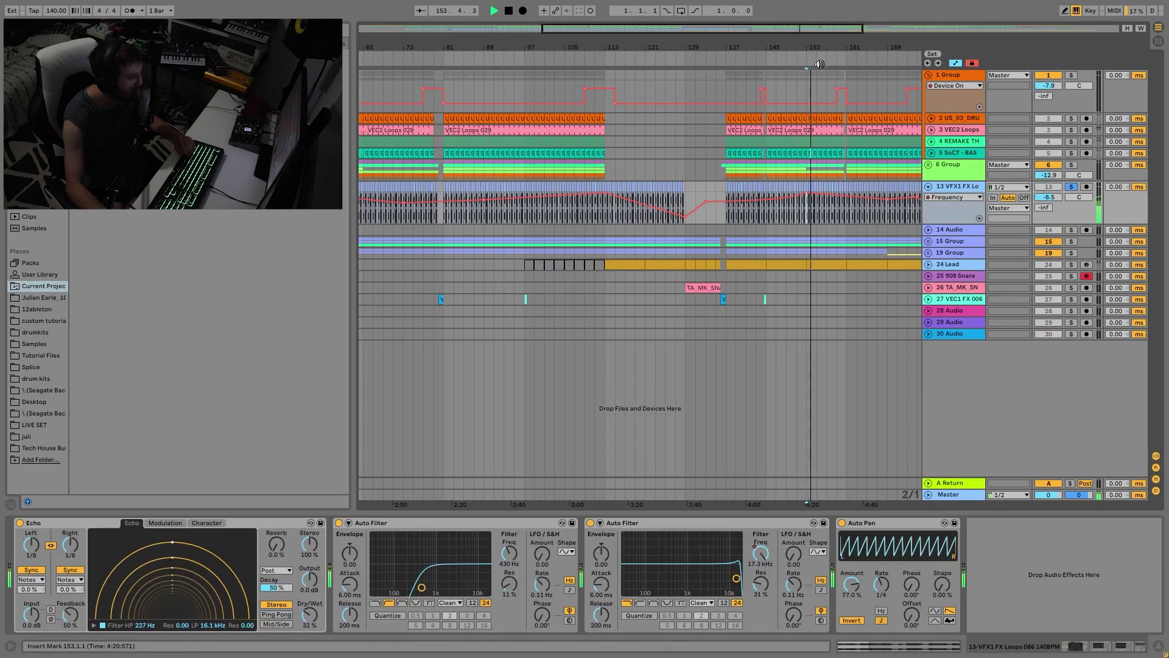
Audition the VFX1 FX Loops 031 and 086 clips in bar 153 of track 13 up close
drag(807, 42, 879, 195)
key(space)
key(space)
key(space)
key(ctrl+z)
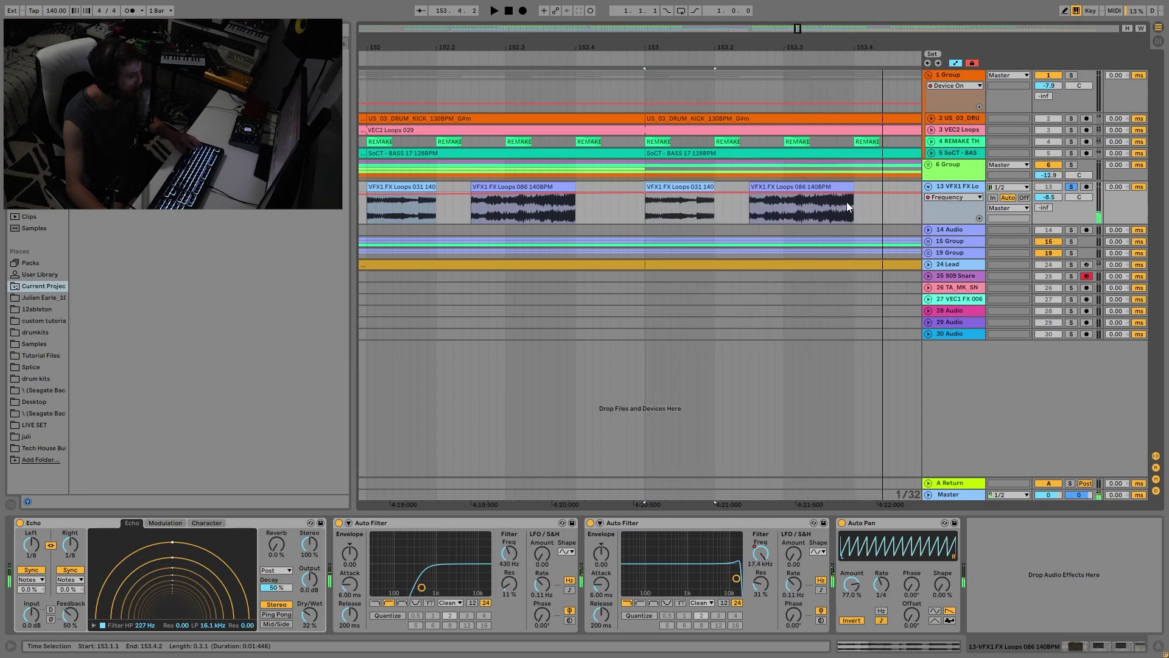
Try extending the end of the VFX1 FX Loops 086 clip in bar 153, play it, and undo the extension
drag(850, 192, 905, 196)
key(space)
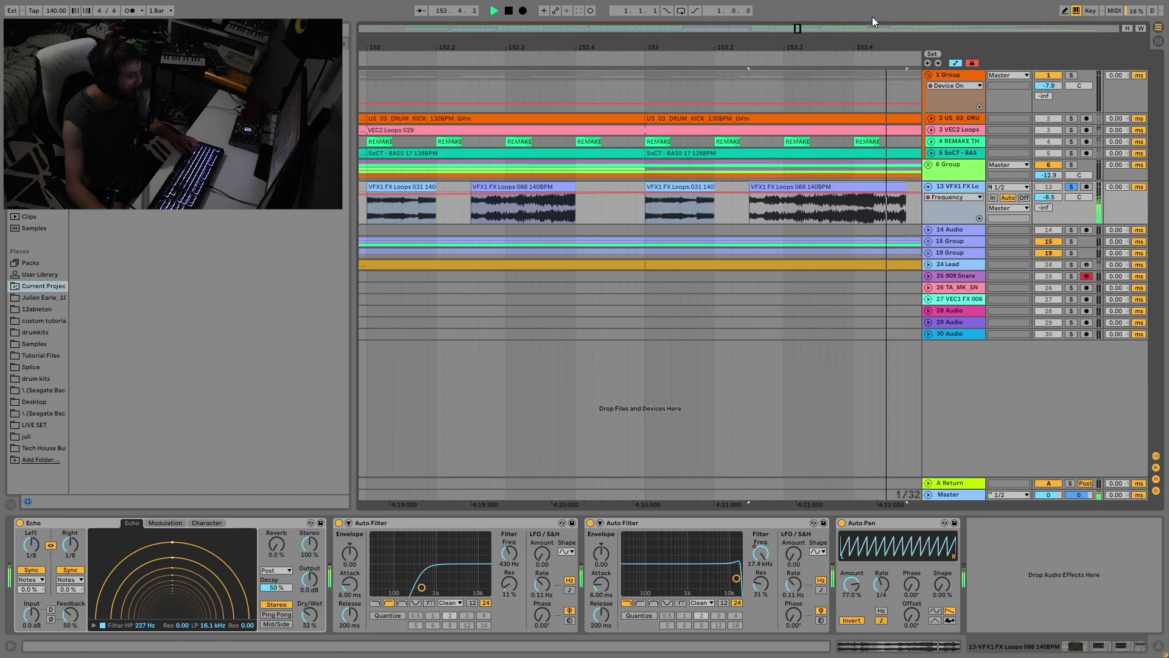
key(ctrl+z)
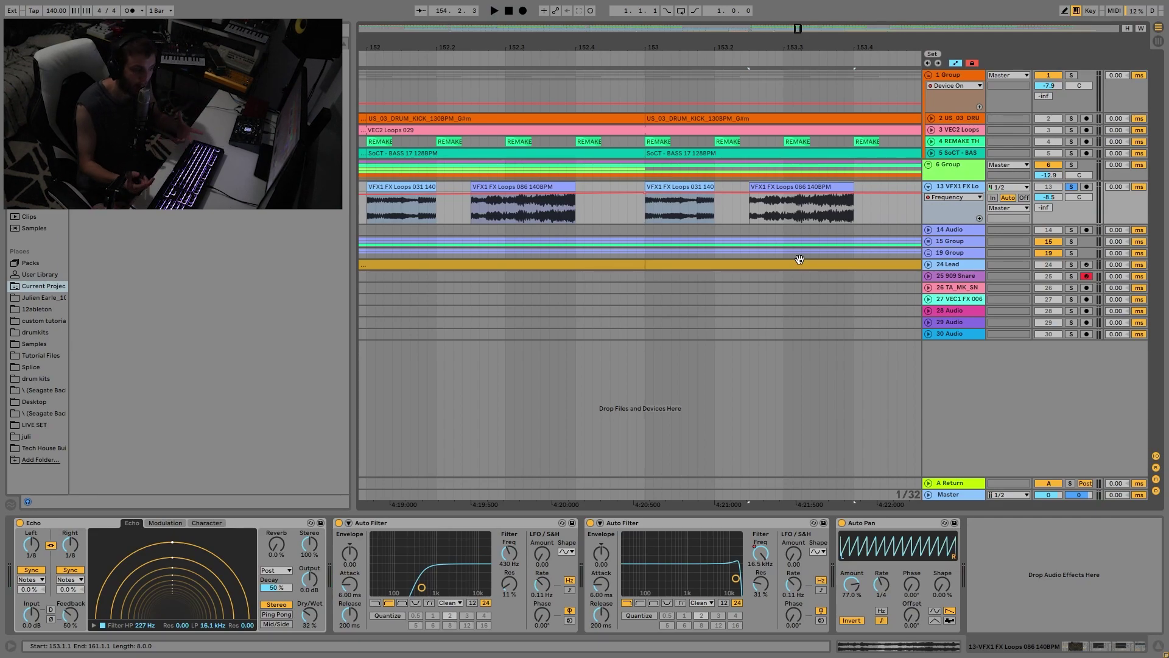
Select the VFX1 FX Loops 031 clip at the start of bar 153 and play track 13 from there
click(663, 189)
drag(692, 48, 692, 12)
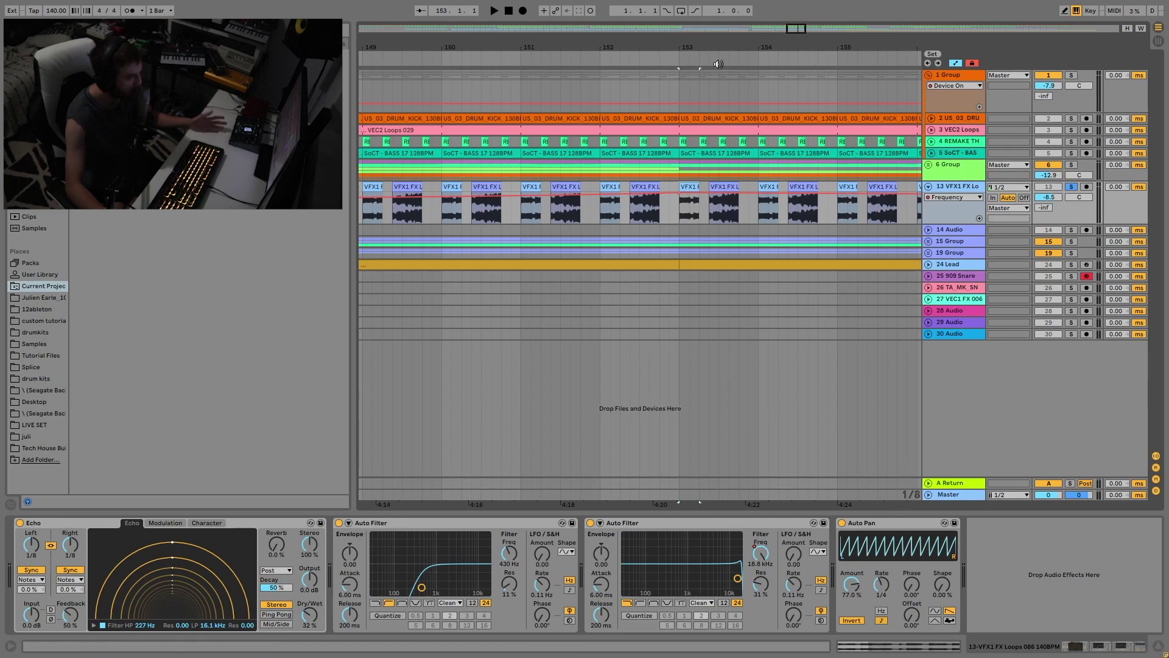
drag(678, 46, 679, 25)
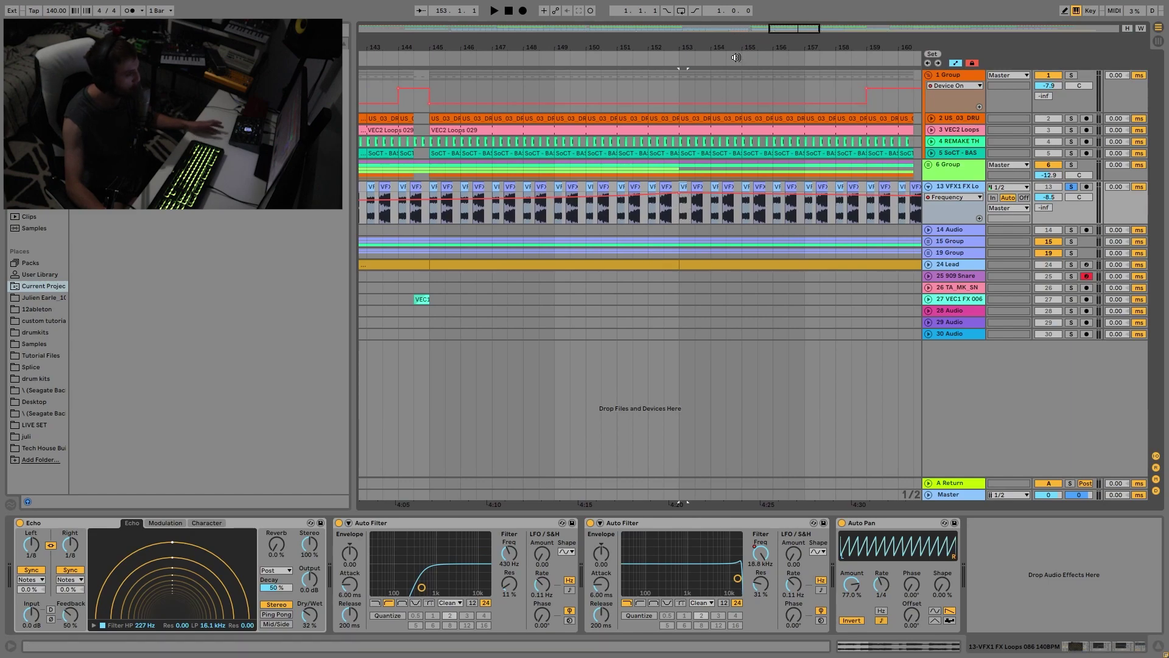
drag(712, 46, 714, 39)
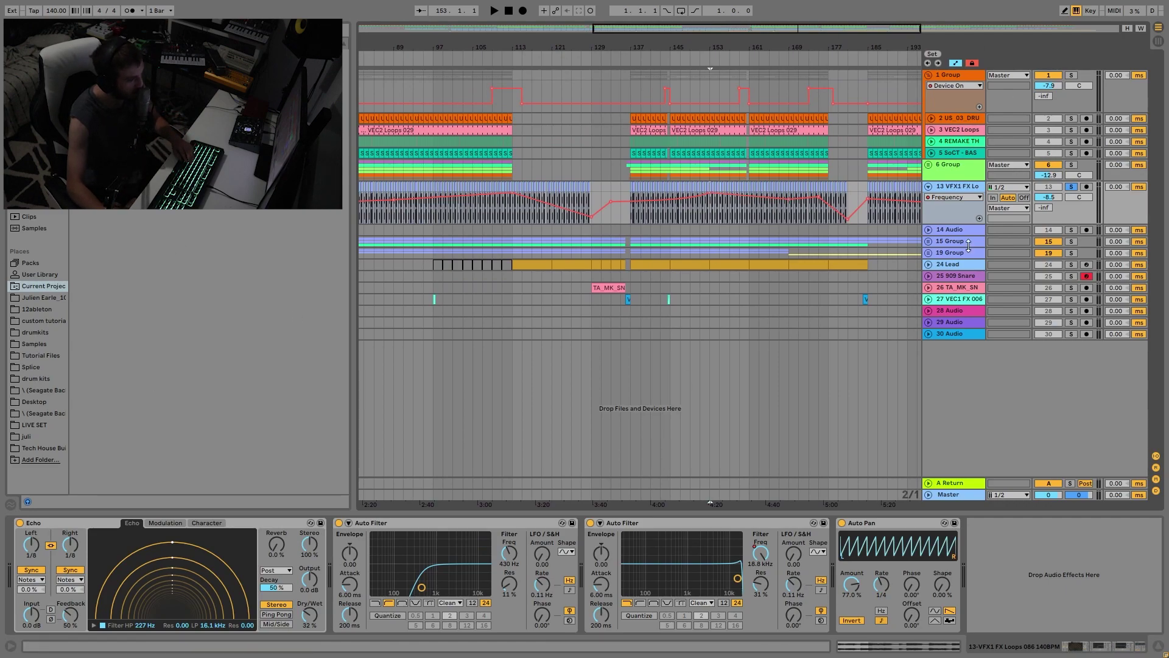
key(space)
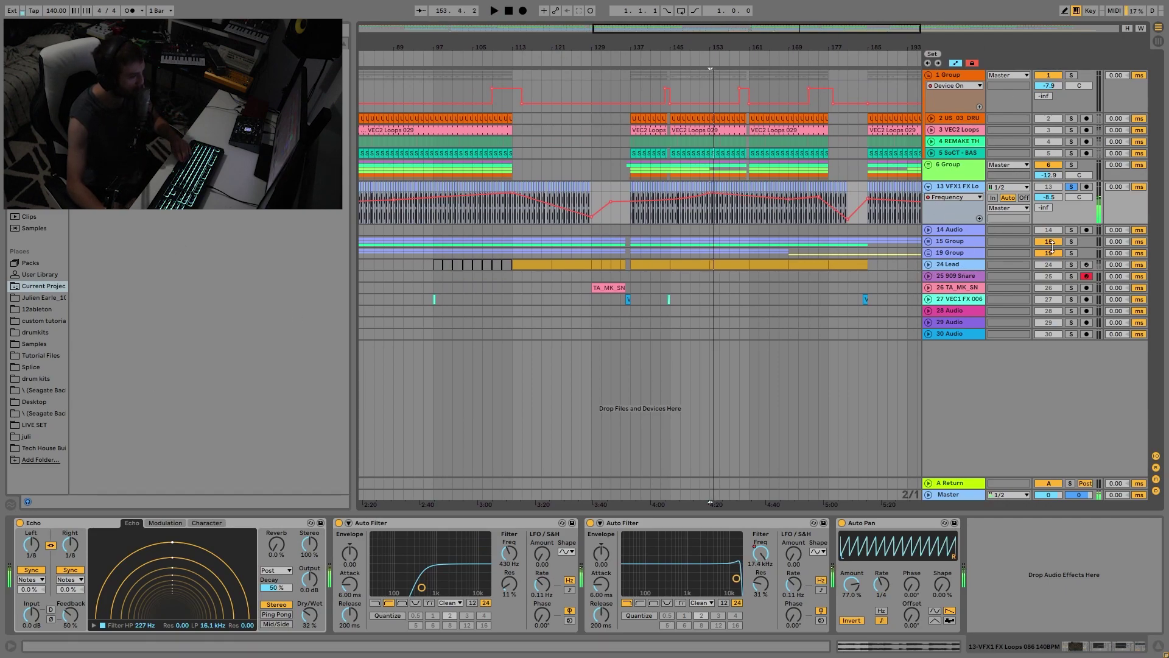
Audition 15 Group soloed, unfold it, and show the device chain of track 16 from its clip at bar 137
click(1071, 241)
key(space)
click(928, 242)
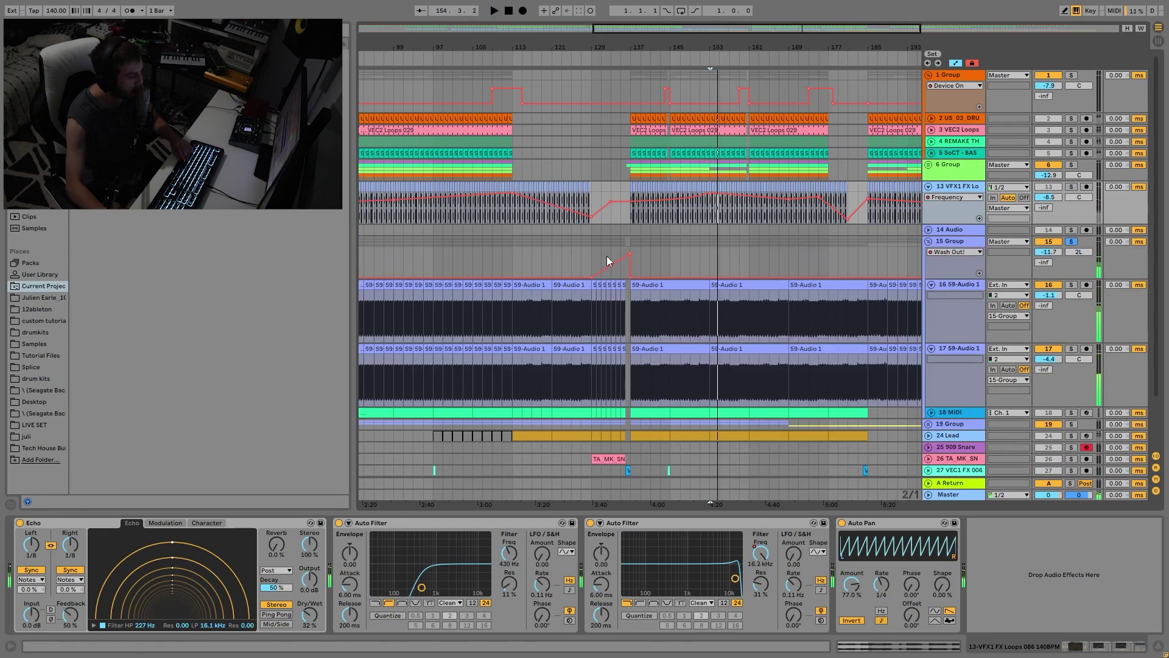
drag(723, 47, 723, 13)
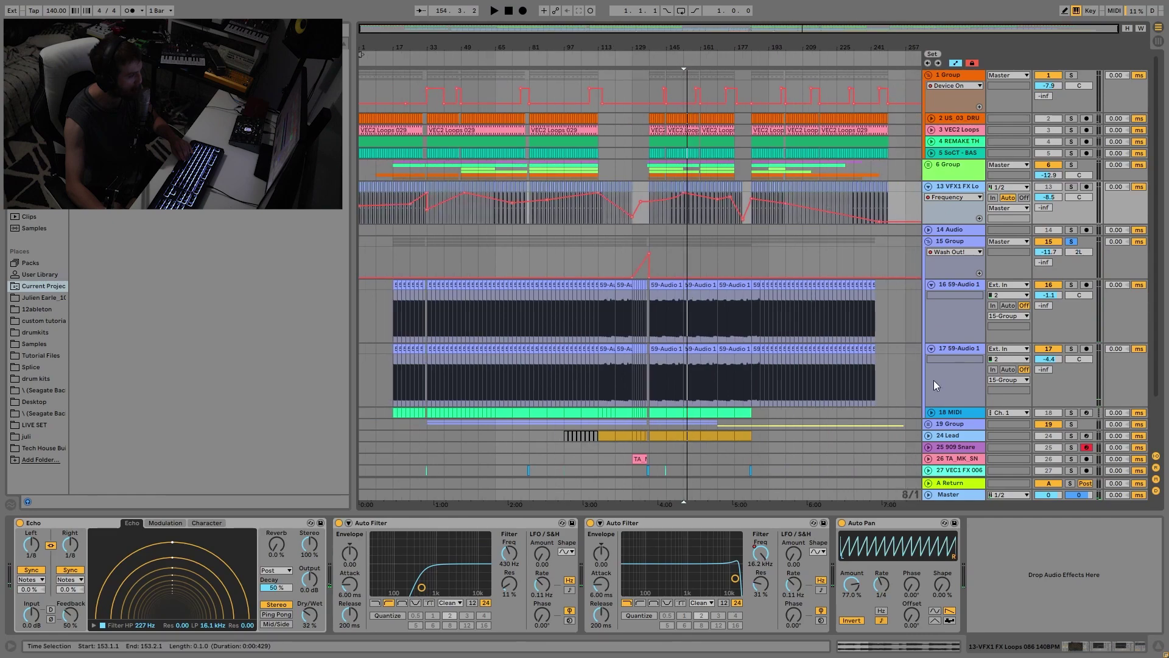
click(677, 294)
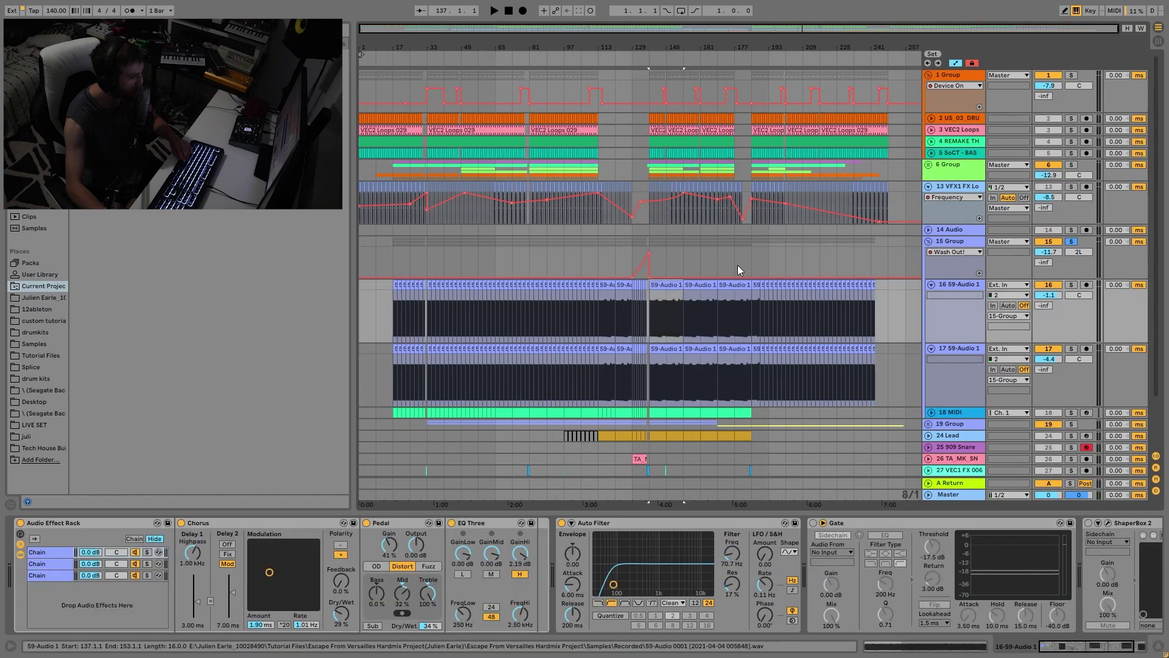
Play 15 Group together with 19 Group soloed from bar 137
click(1071, 425)
key(space)
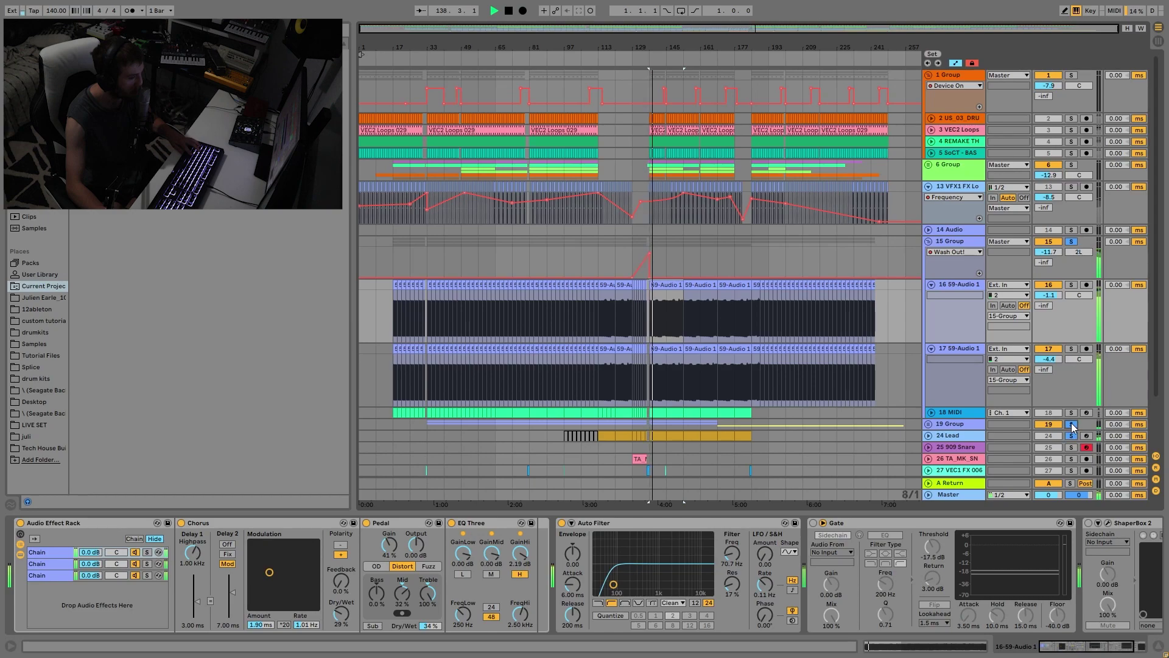
key(space)
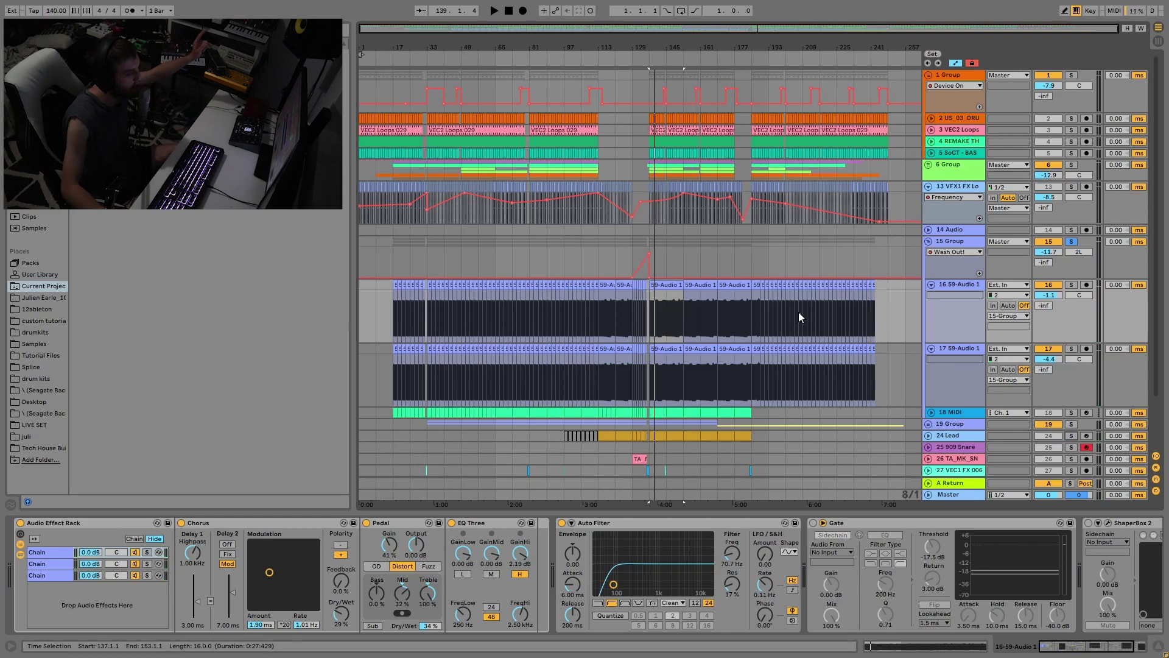
Mute track 17, 59-Audio 1, in 15 Group and play track 16 without it from bar 137
drag(650, 51, 1014, 265)
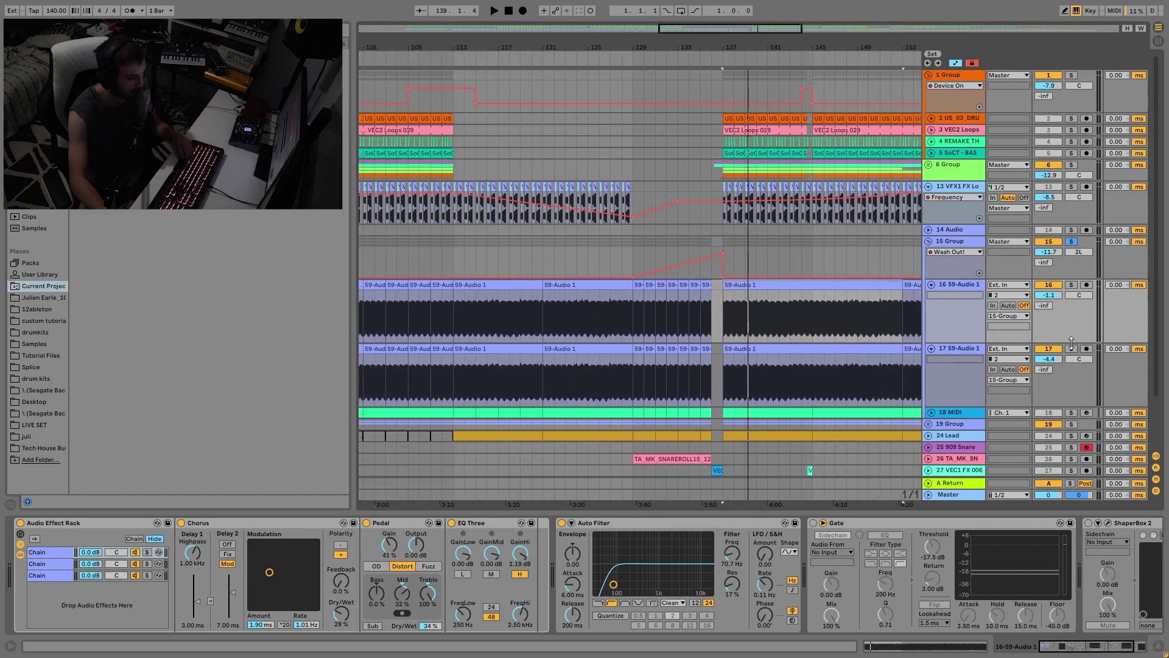
click(1049, 349)
key(space)
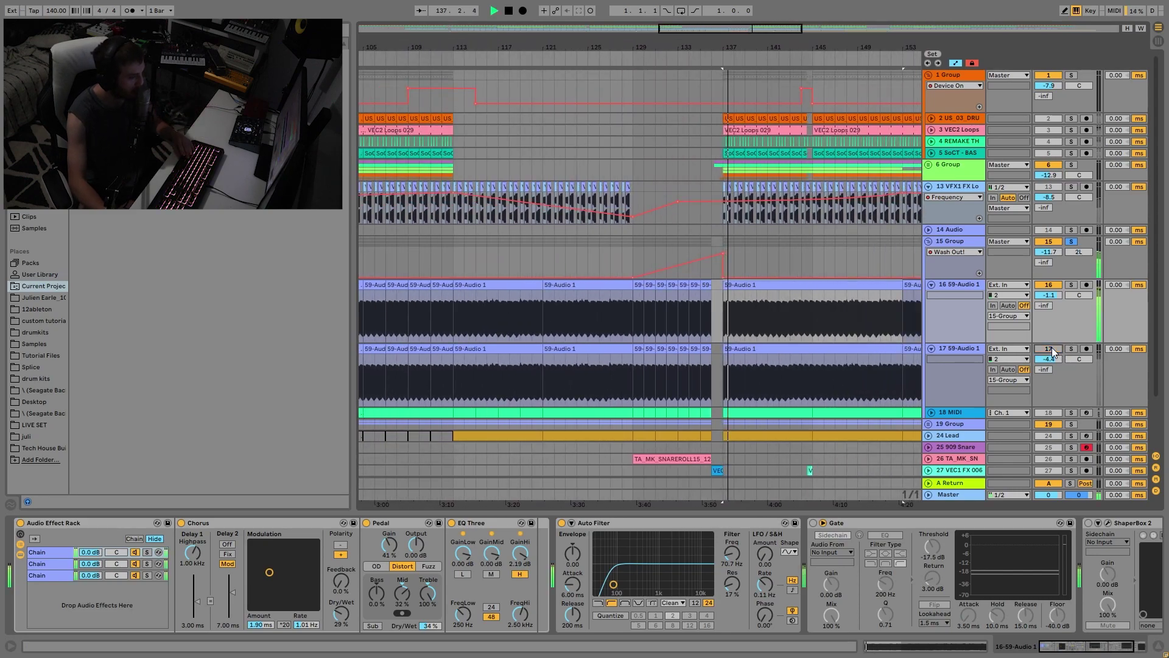
click(964, 274)
click(967, 286)
key(space)
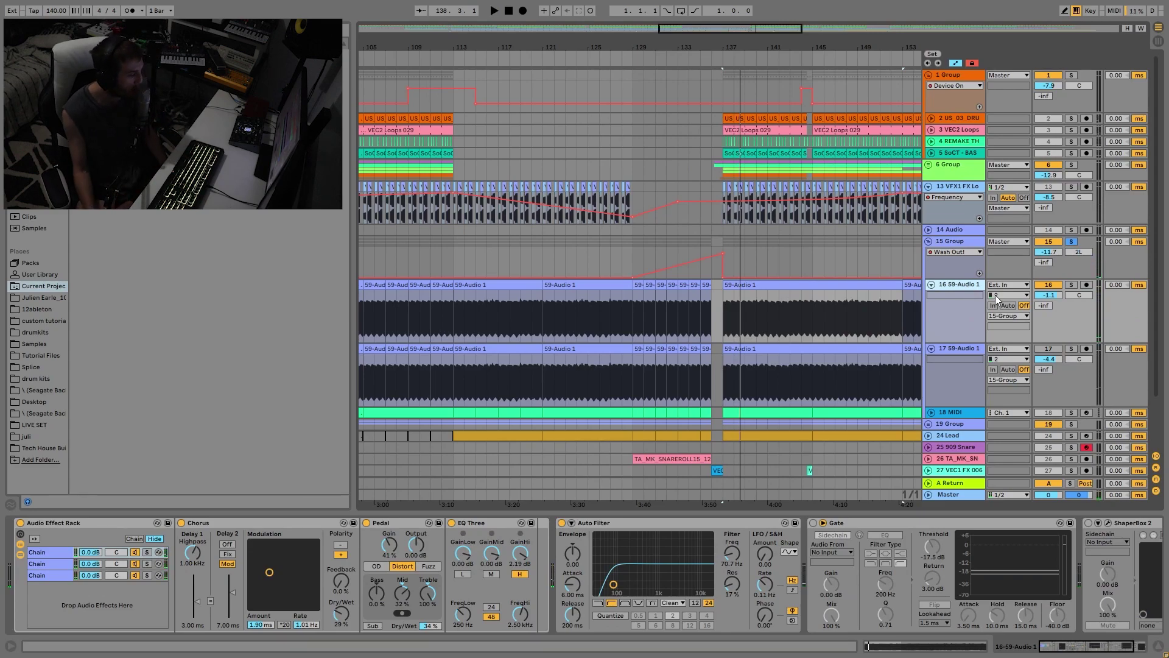
Play track 16 with track 17 muted and inspect the remaining chains of its Audio Effect Rack
key(space)
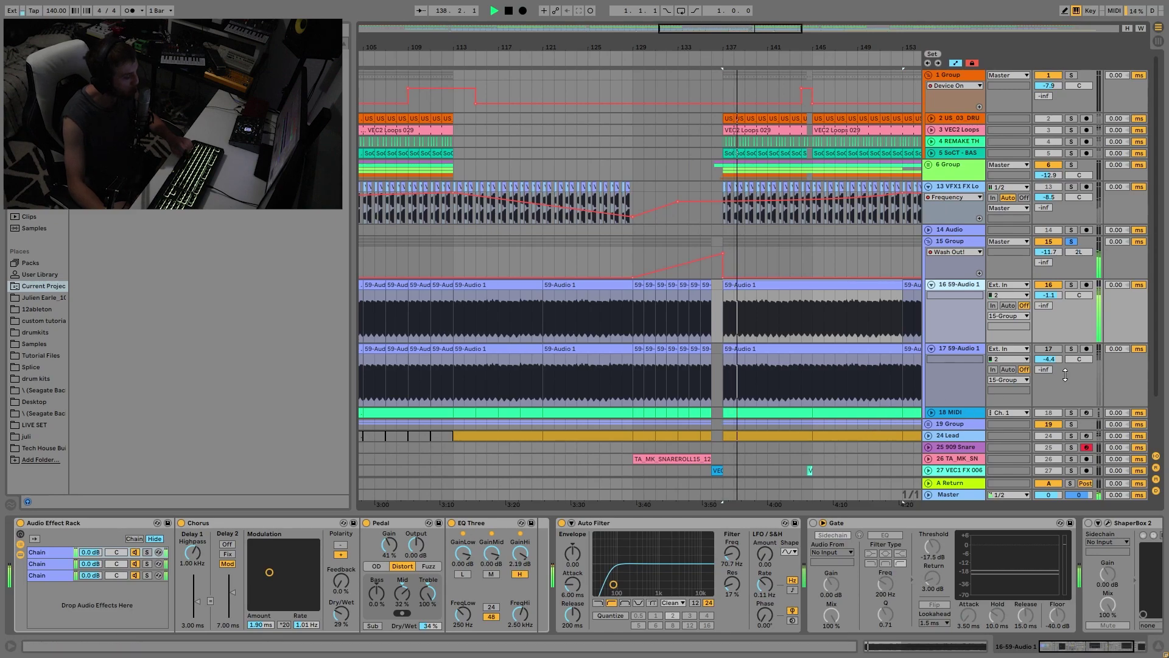
key(space)
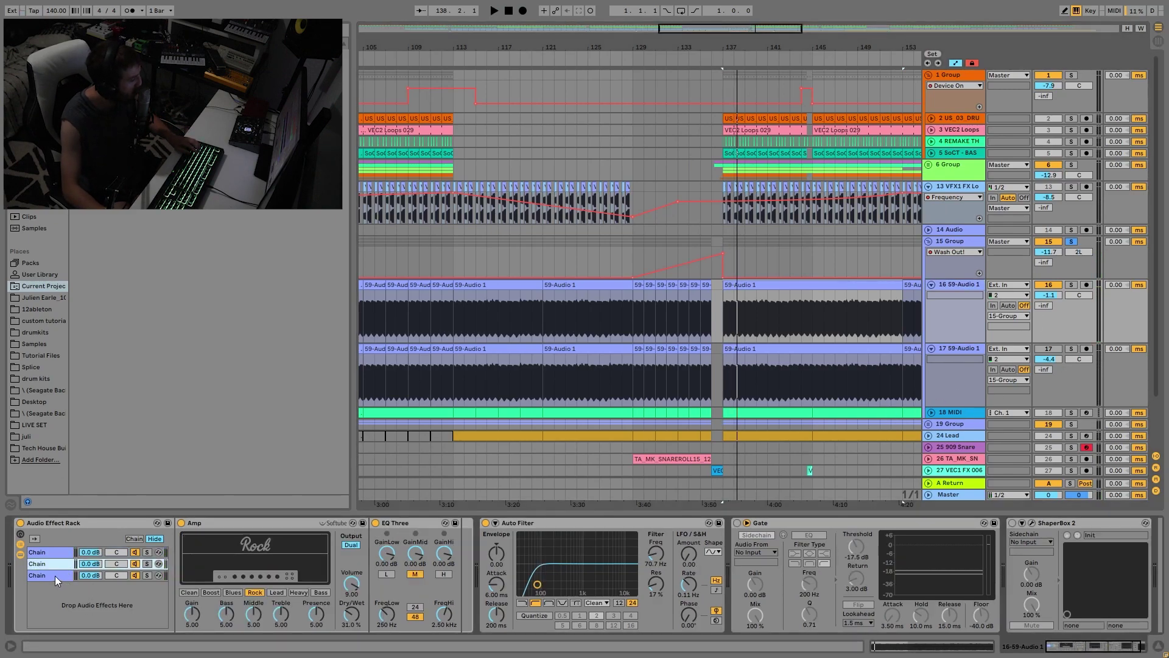
click(56, 575)
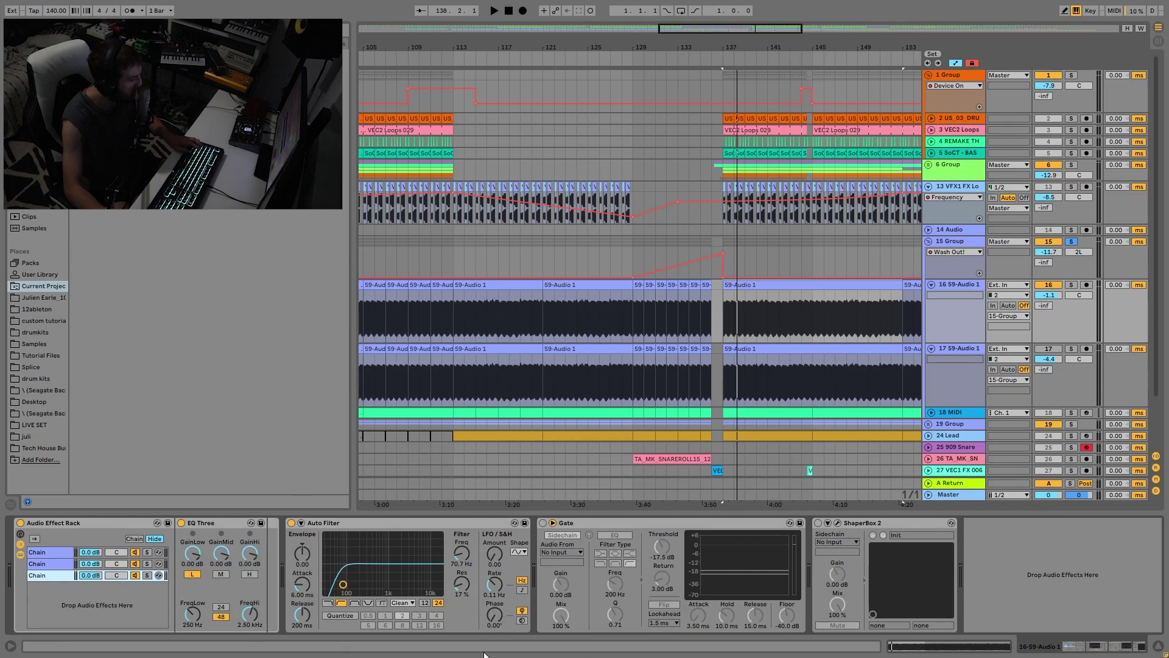
Unmute track 17, 59-Audio 1, and play tracks 16 and 17 together from bar 137
click(1048, 350)
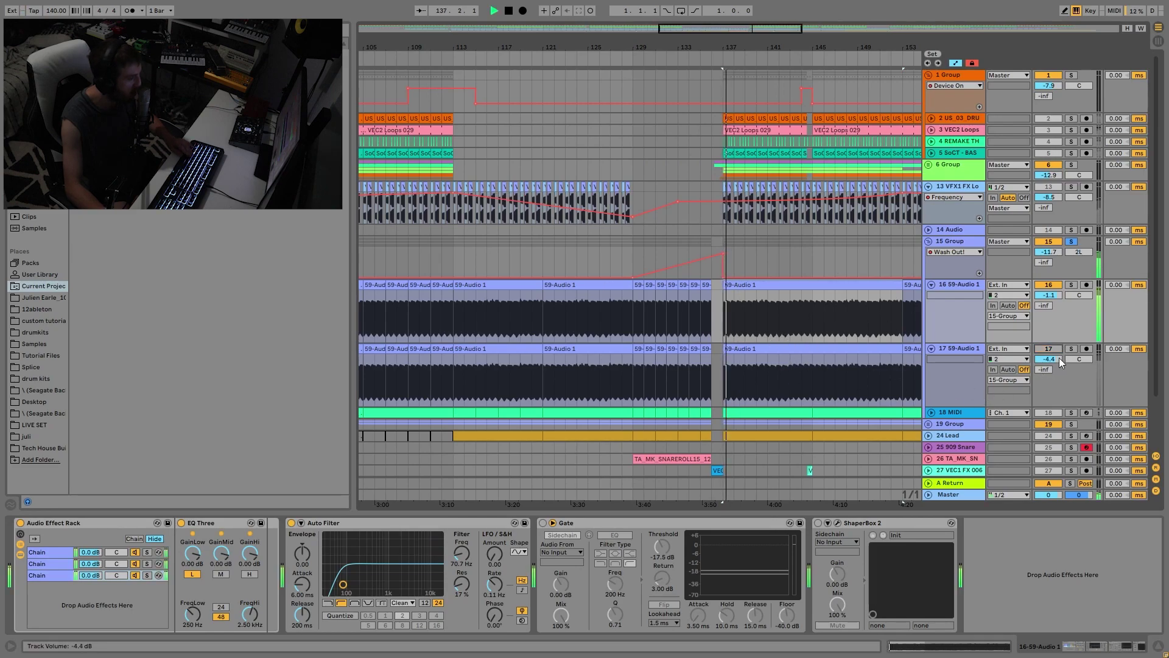
key(space)
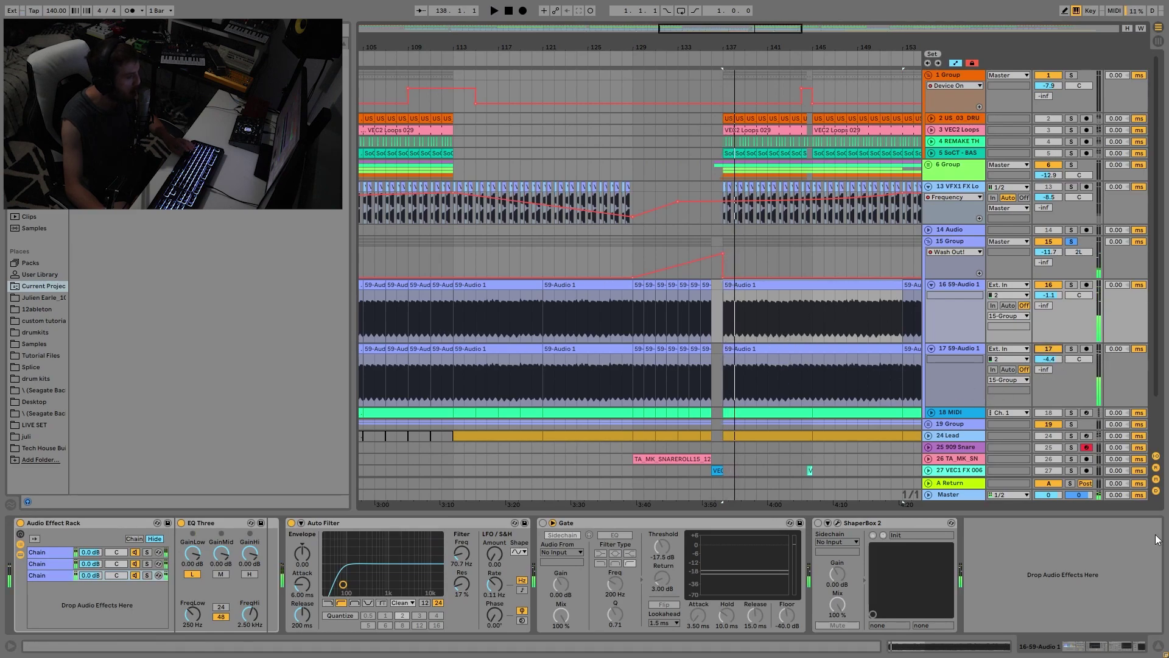
key(space)
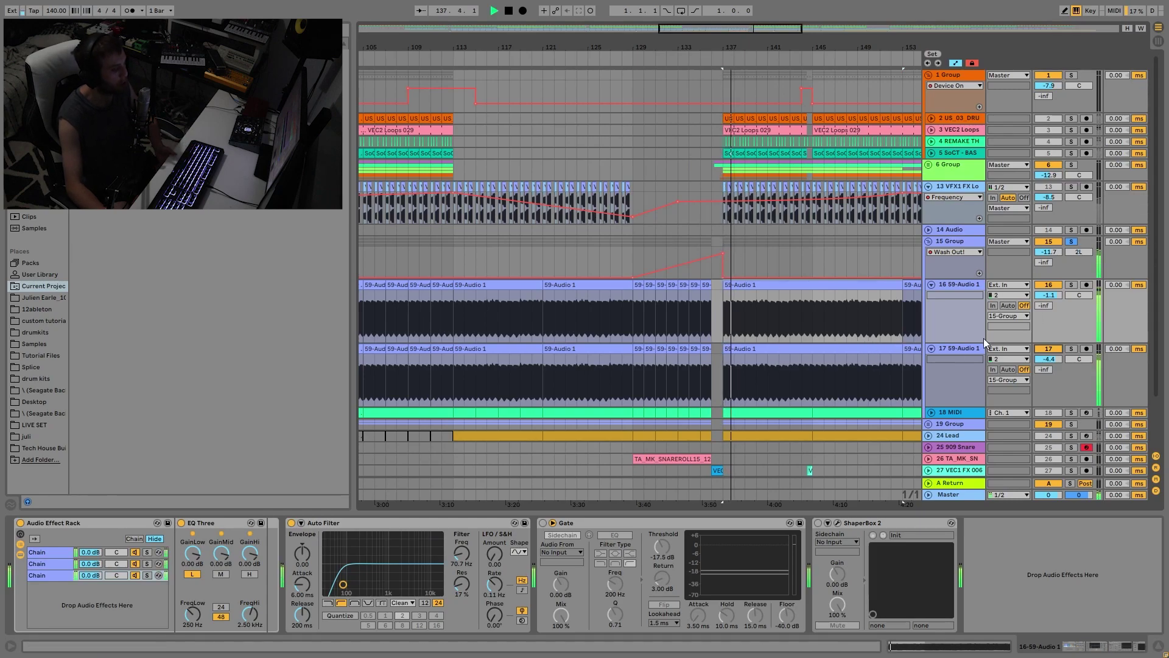
Audition track 17, 59-Audio 1, soloed and inspect its device chain from the clip at bar 137
click(958, 351)
click(1071, 349)
key(space)
click(772, 284)
double_click(771, 346)
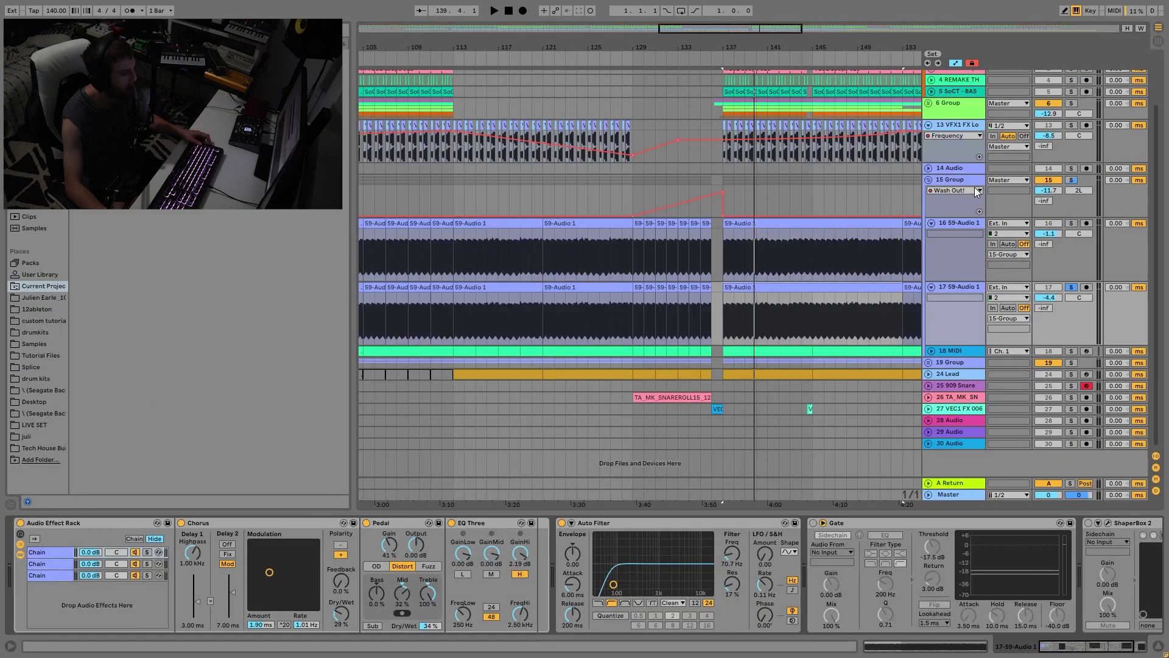
Solo 15 Group and show the Frequency automation of its first and second Auto Filters across the whole arrangement
click(1072, 181)
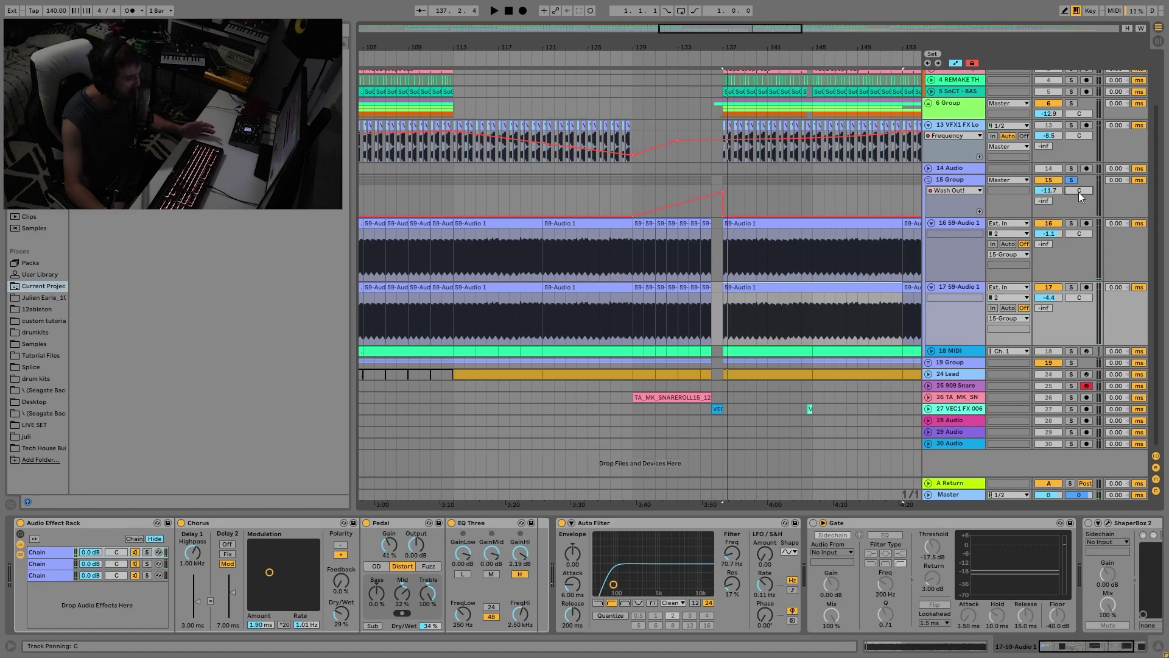
click(971, 180)
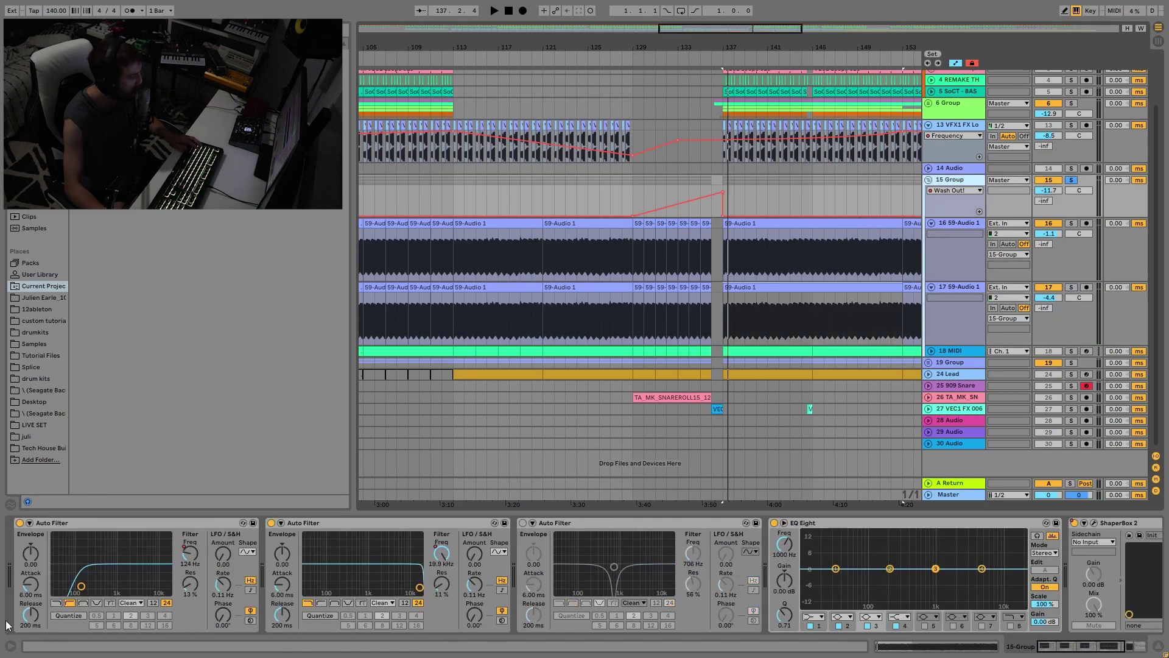
click(188, 562)
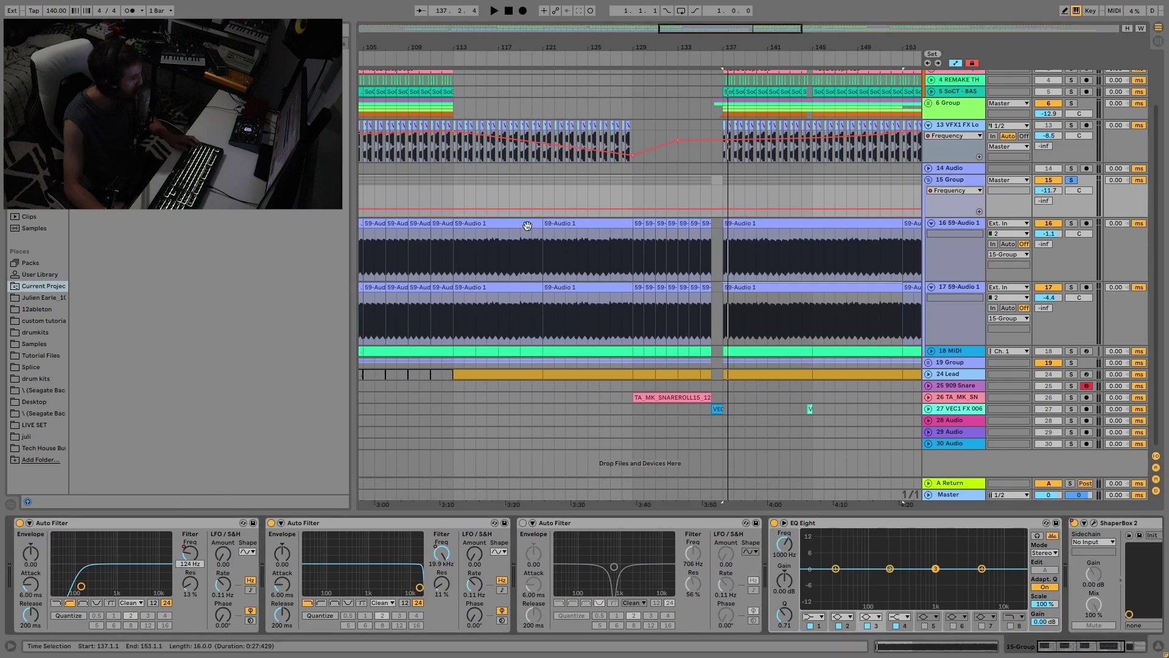
key(w)
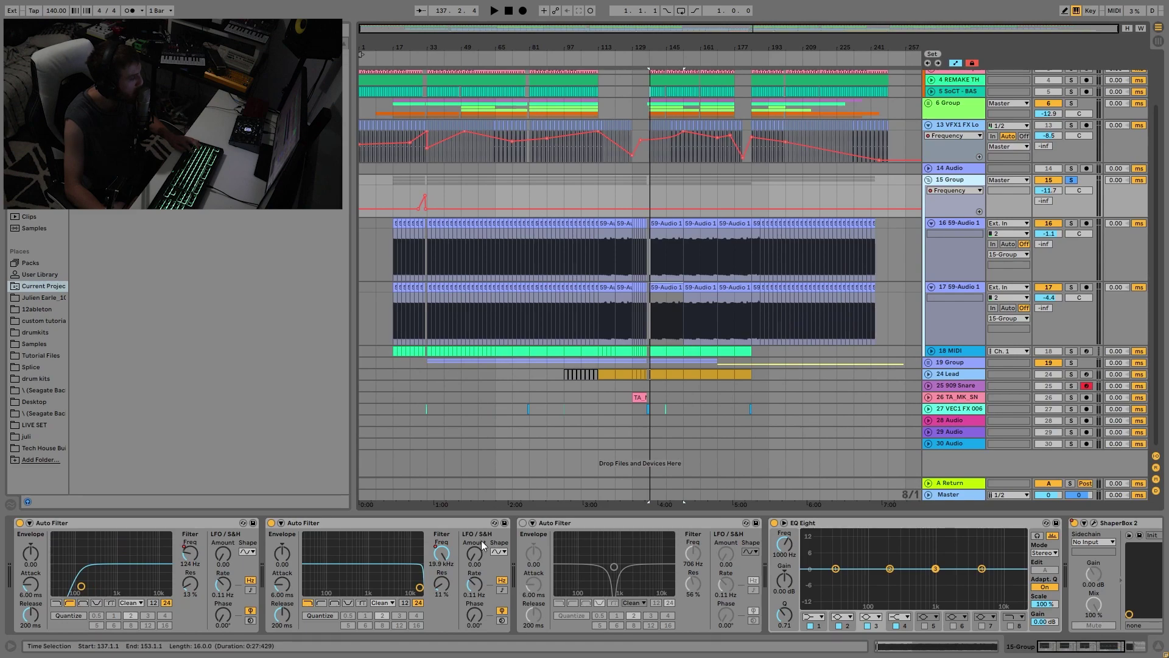
click(444, 565)
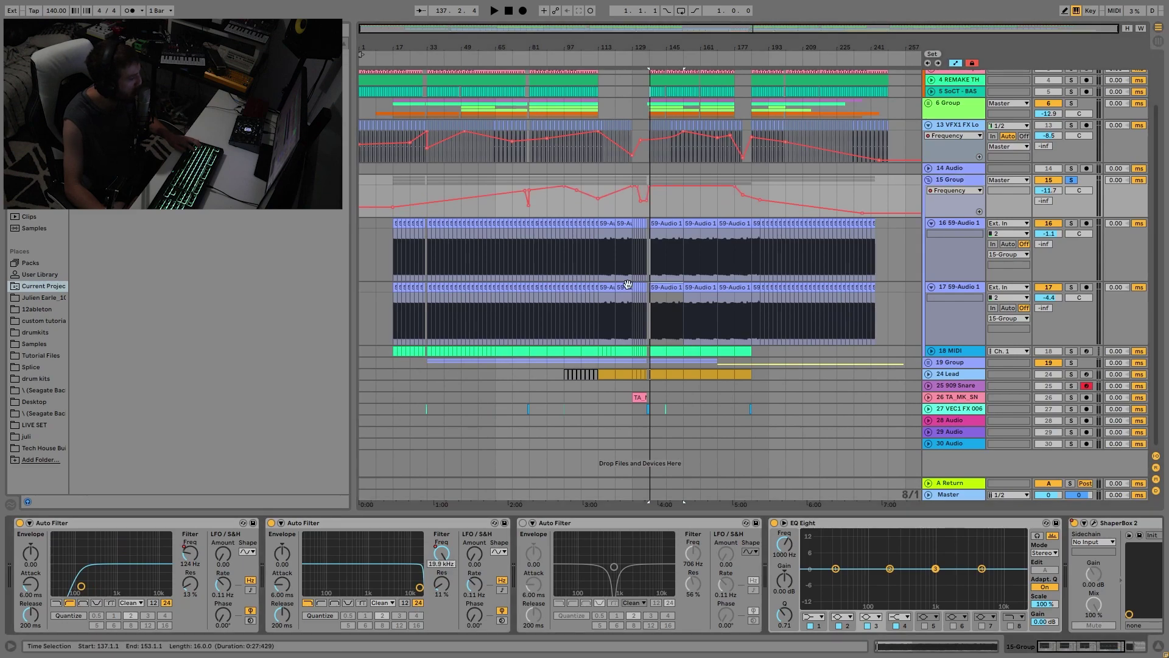
click(581, 526)
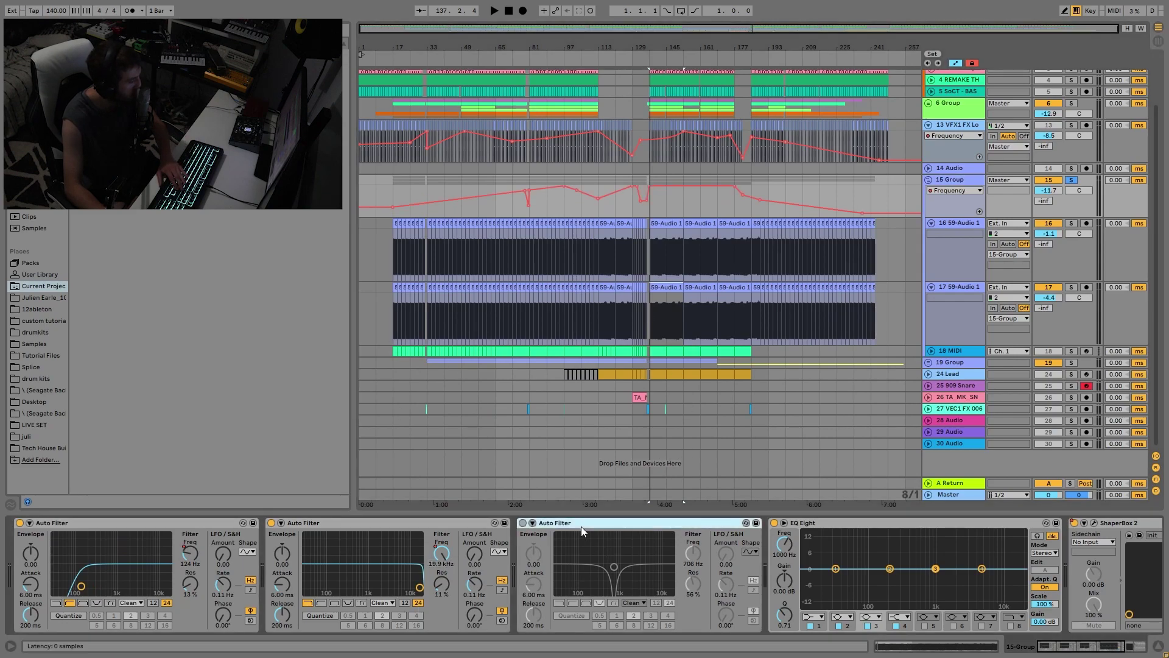
key(Delete)
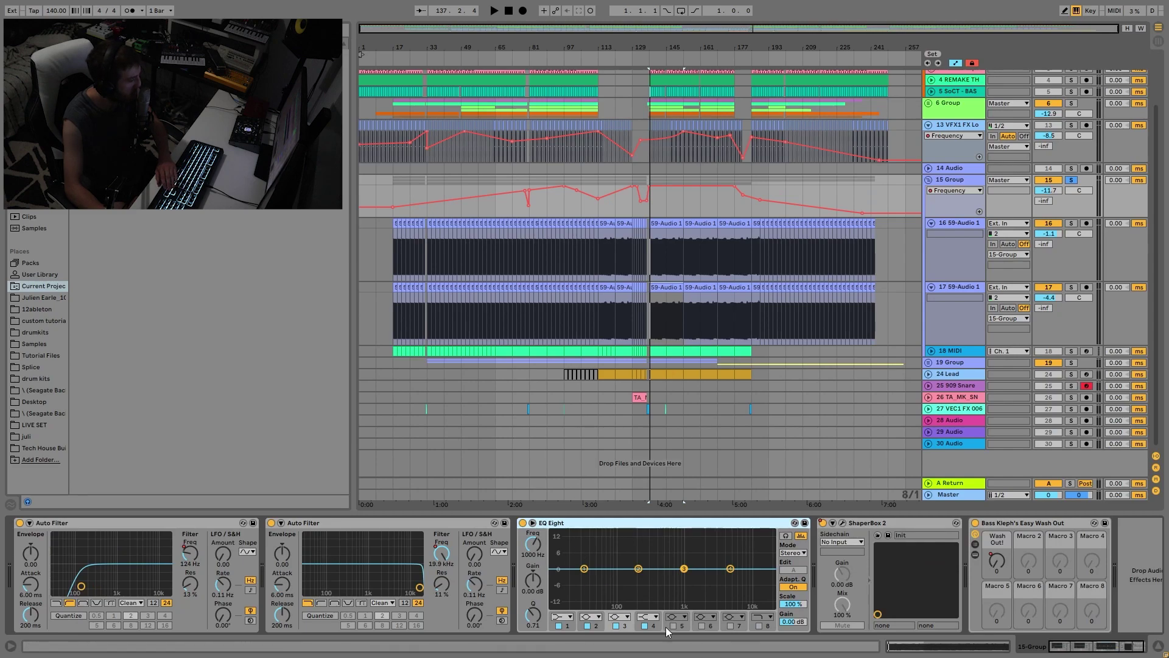
click(599, 580)
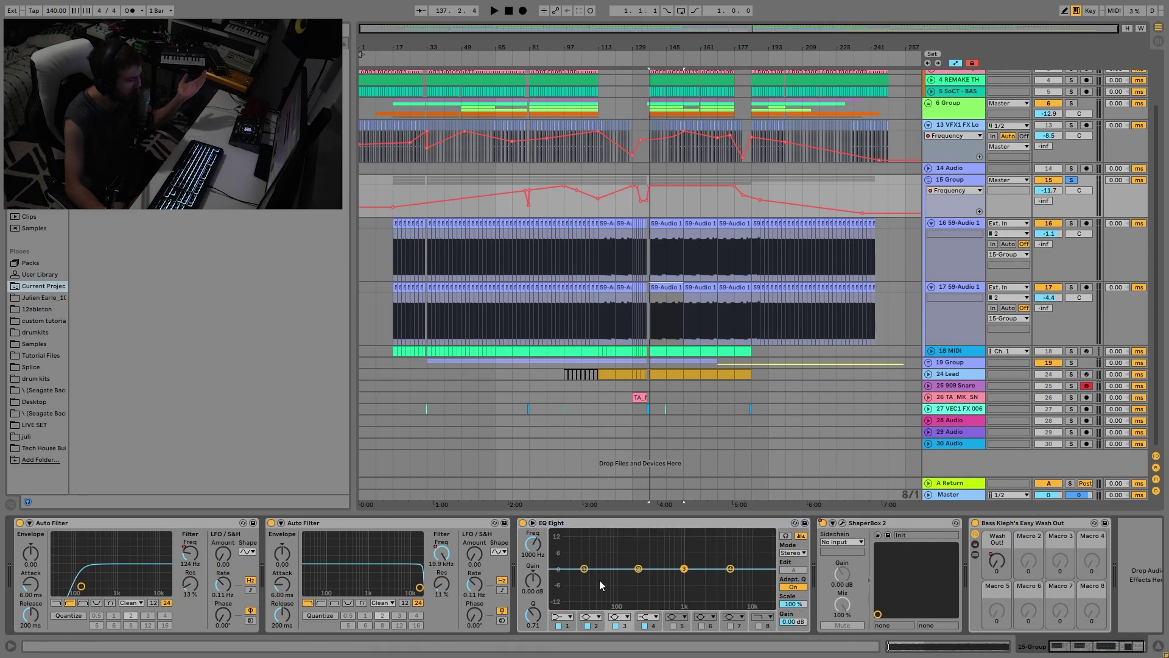
click(856, 523)
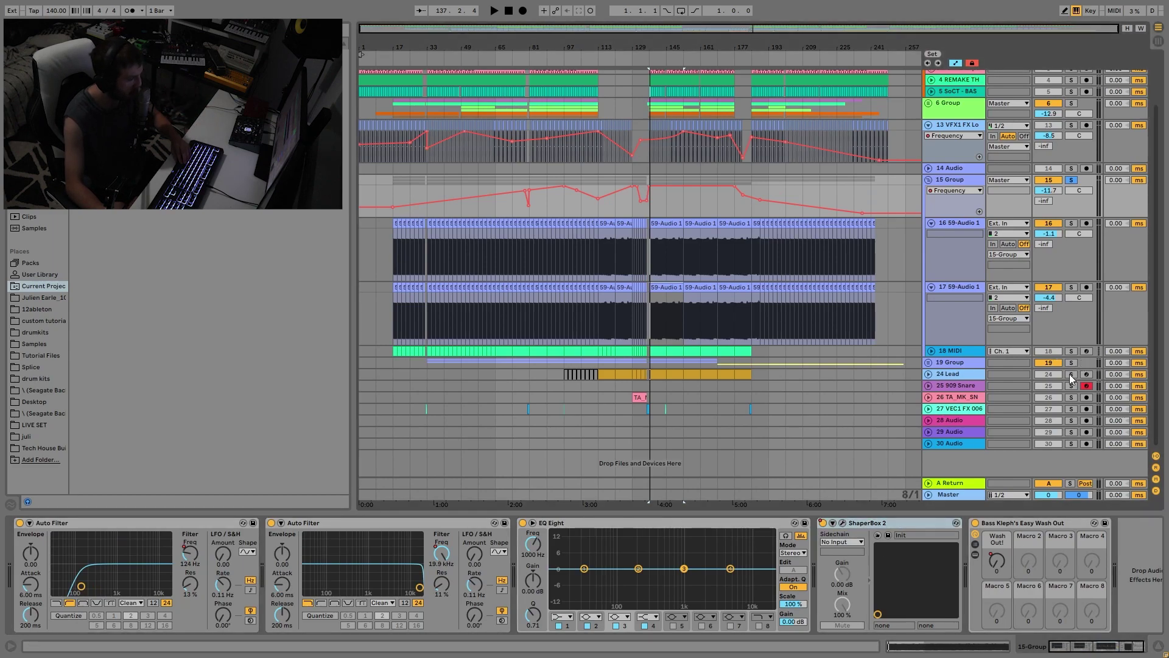
Play 24 Lead soloed from bar 137 and unfold it with its device chain shown
key(space)
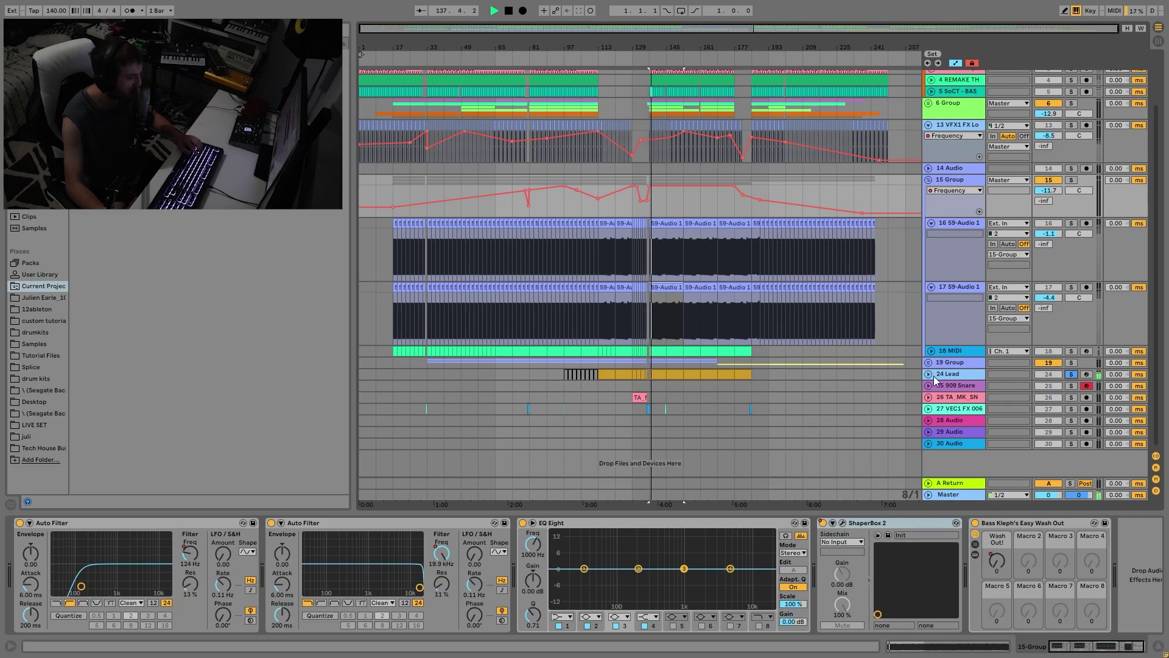
click(928, 374)
click(946, 375)
key(space)
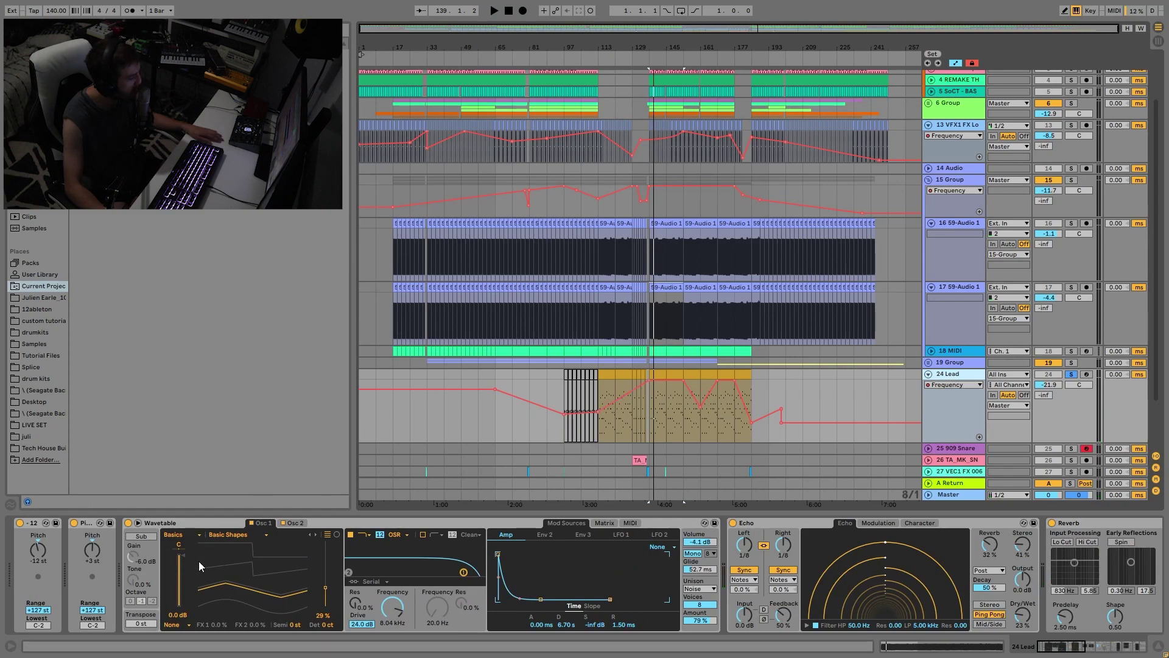
Examine Wavetable's Osc 2 and the following effects of 24 Lead during playback, and fold the track
click(295, 524)
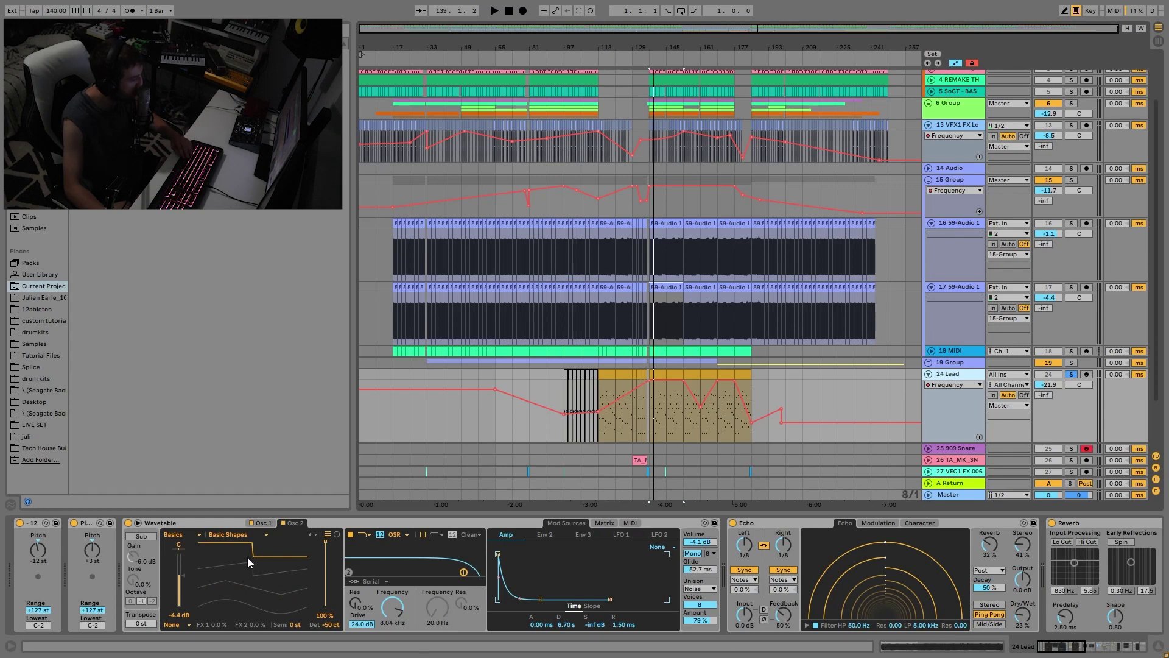
scroll(624, 565, down, 2)
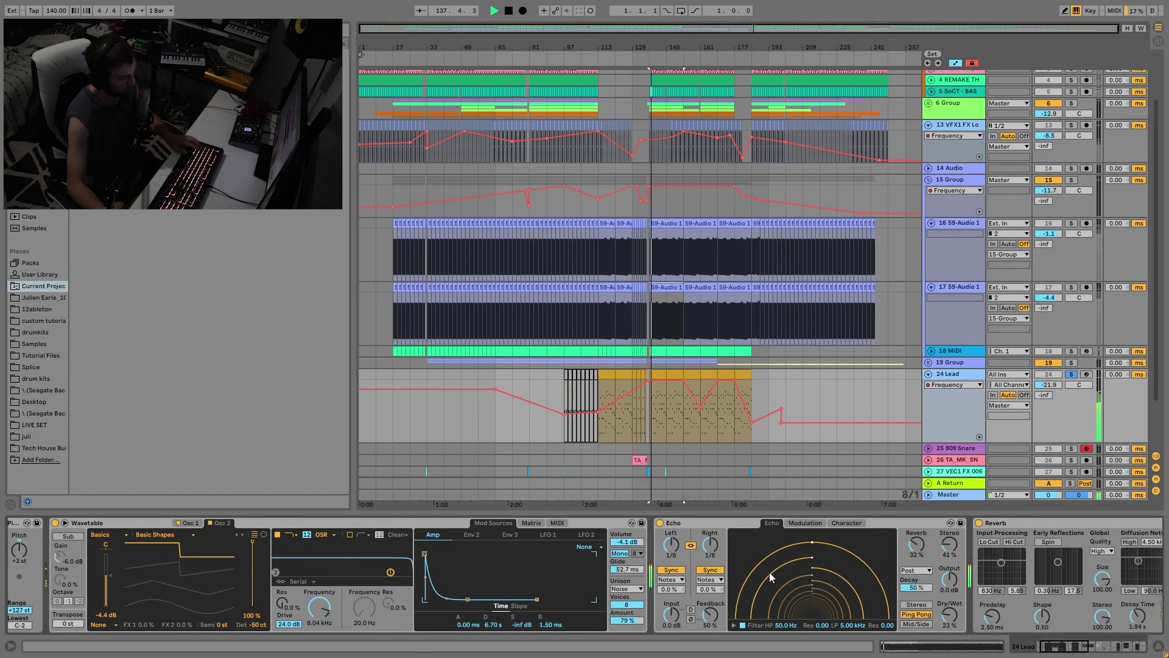
scroll(769, 571, down, 12)
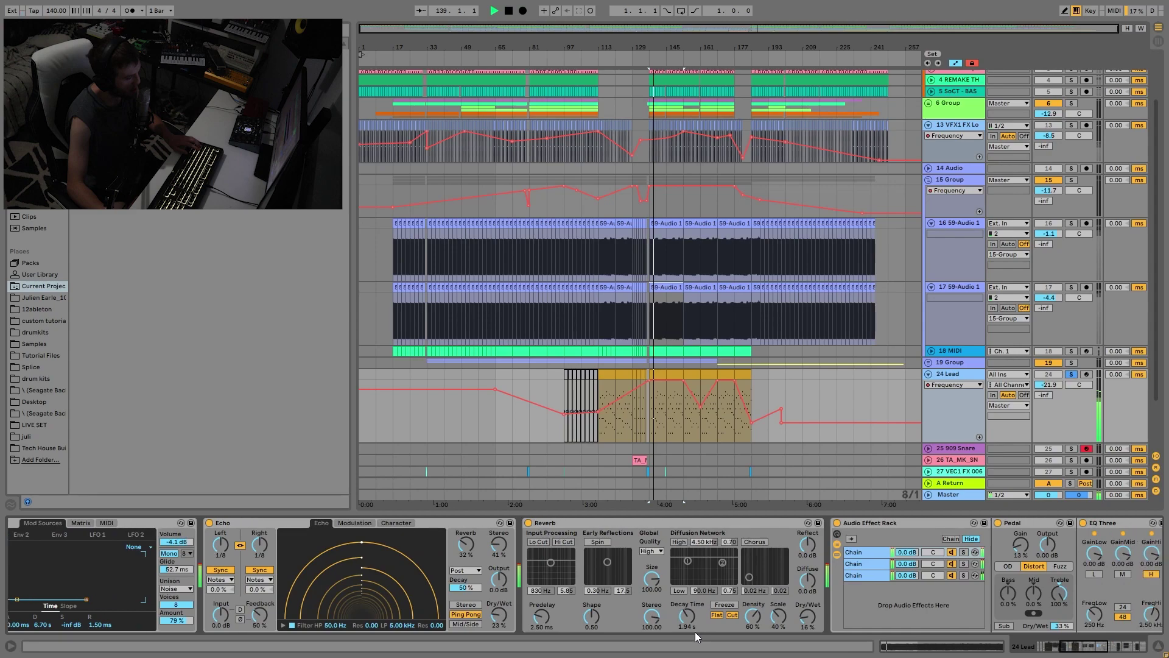
scroll(733, 627, down, 2)
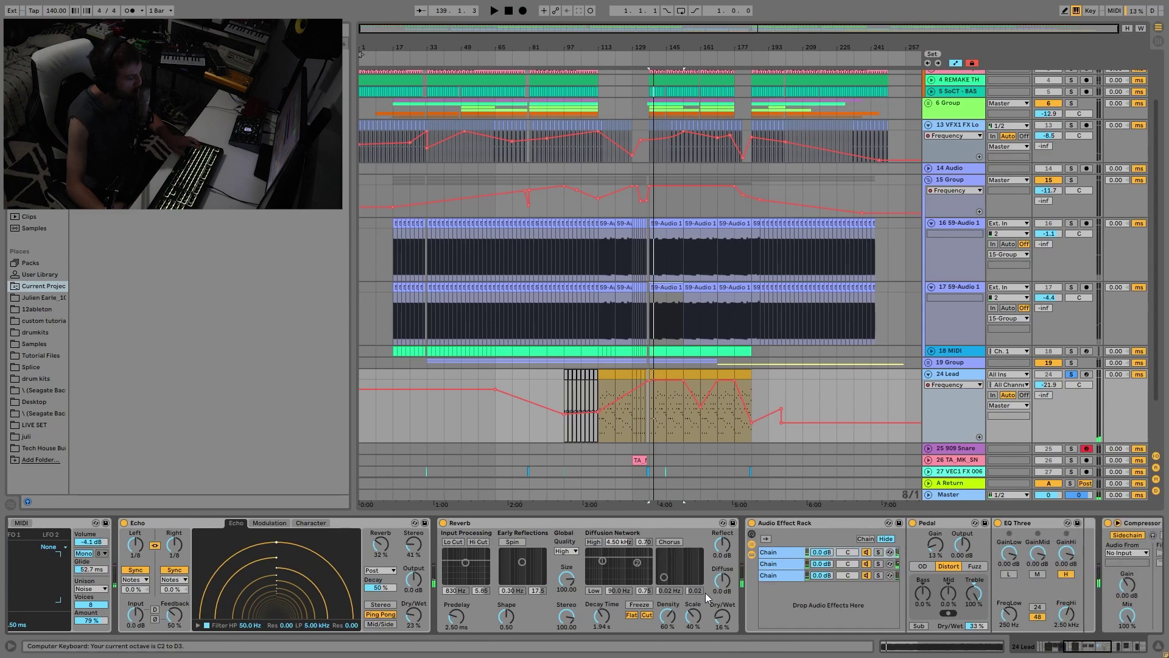
scroll(701, 594, down, 10)
scroll(820, 612, down, 12)
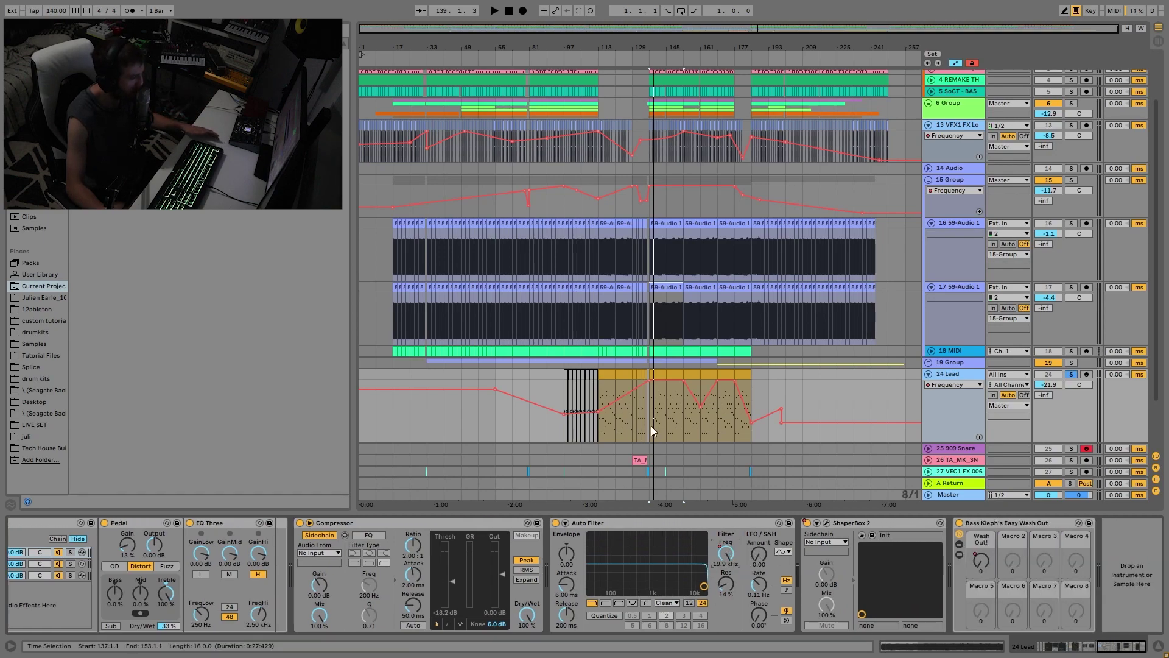
key(space)
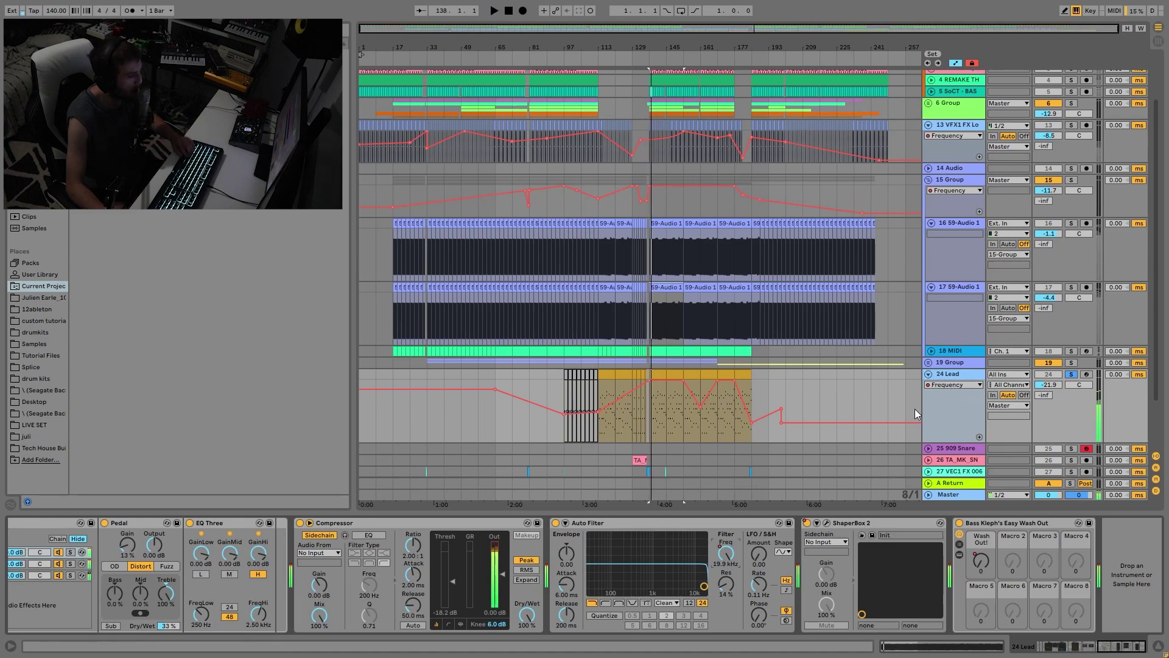
click(930, 374)
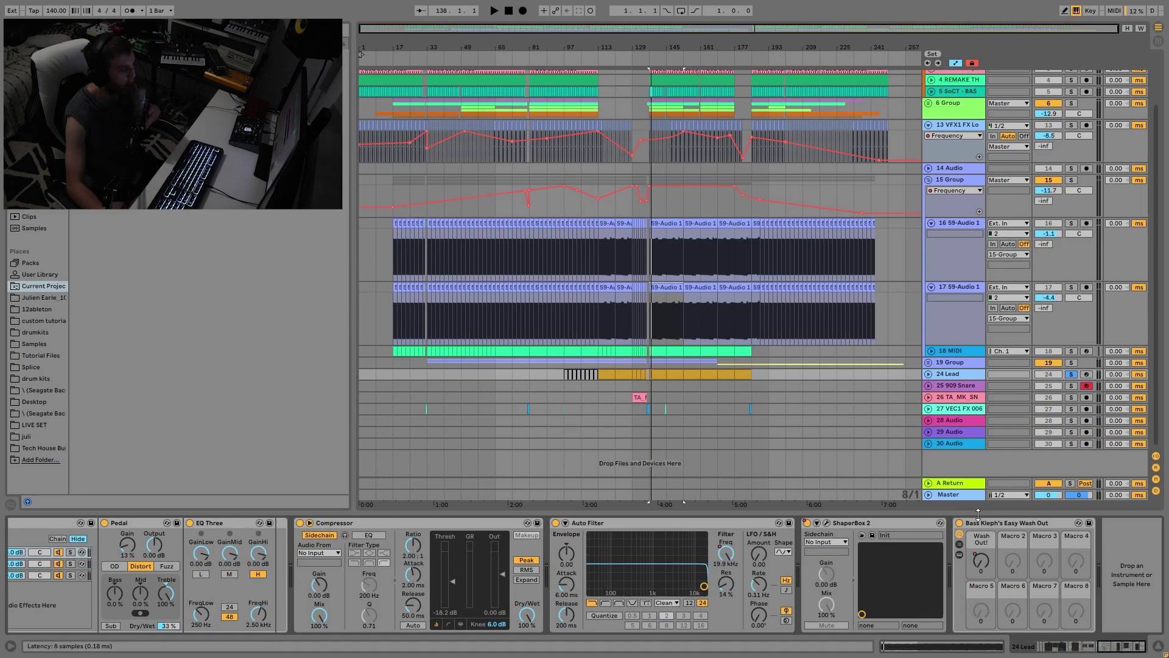
Play 19 Group soloed and unfold tracks 21 59-Audio 1 and 22 ANA2 x64 inside it
click(1072, 364)
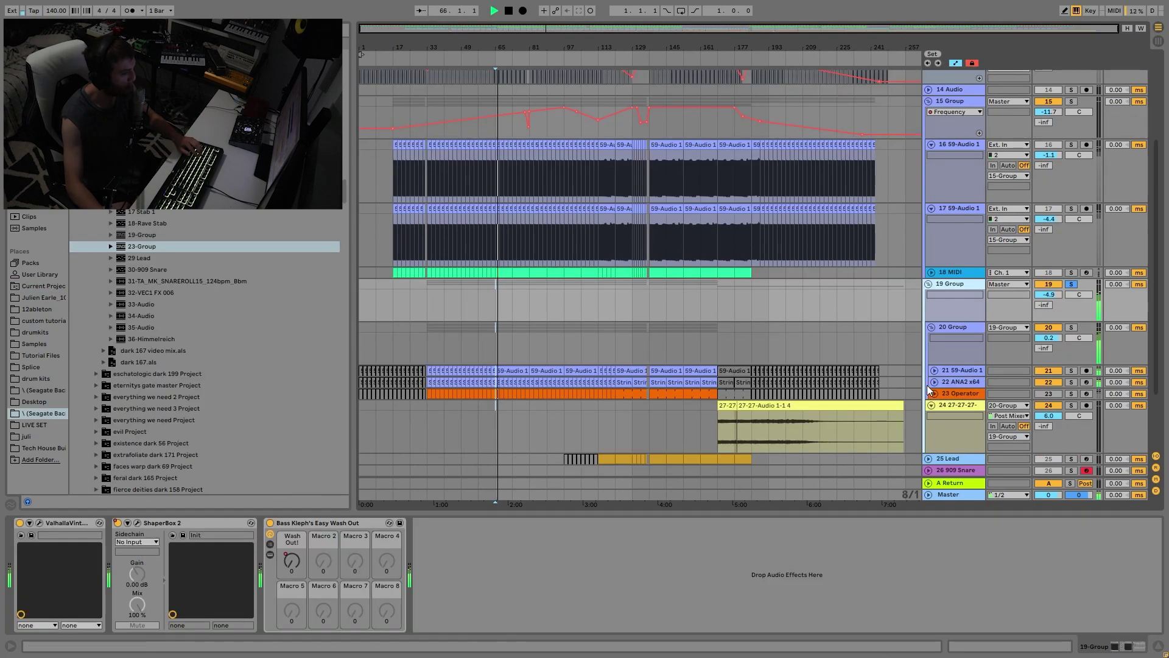
click(934, 370)
scroll(877, 409, down, 2)
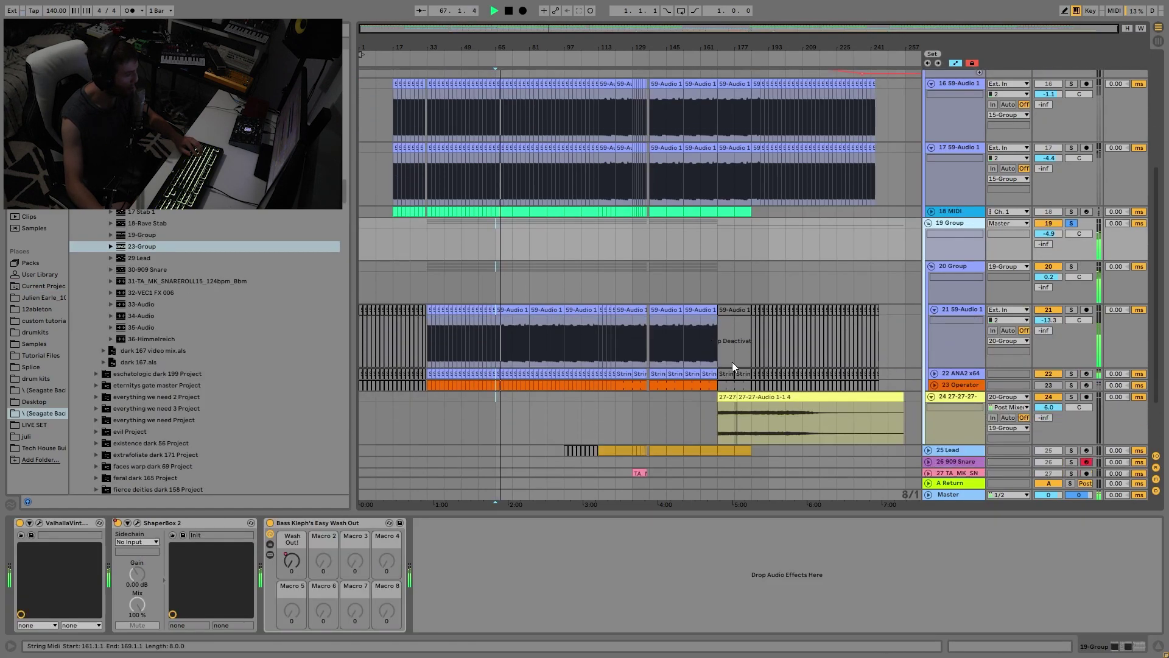
click(935, 374)
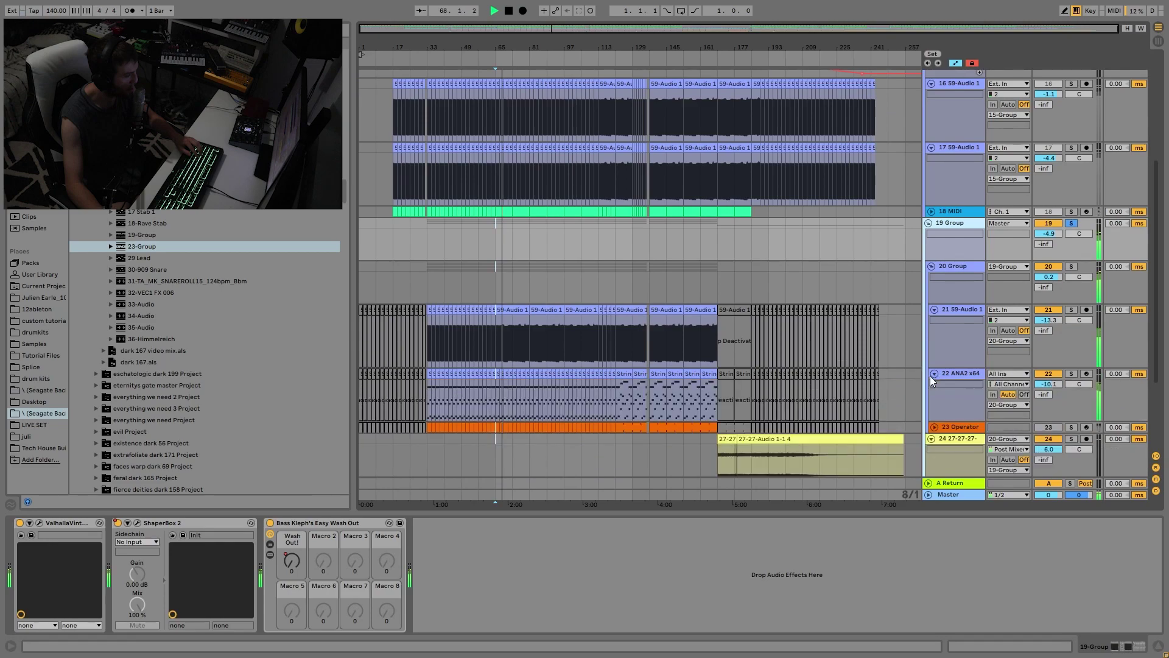
Select the String Midi clip at bar 153 on track 22 ANA2 x64 and play 19 Group around bars 137 to 160
click(670, 372)
key(space)
click(643, 374)
click(658, 374)
click(690, 373)
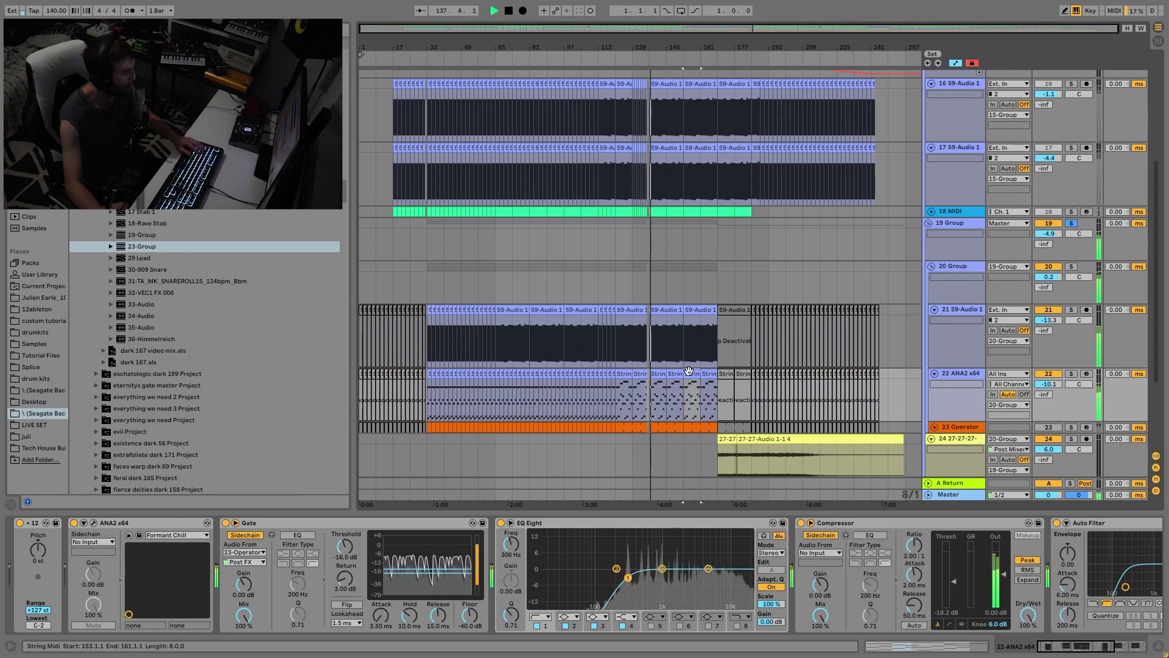
click(472, 430)
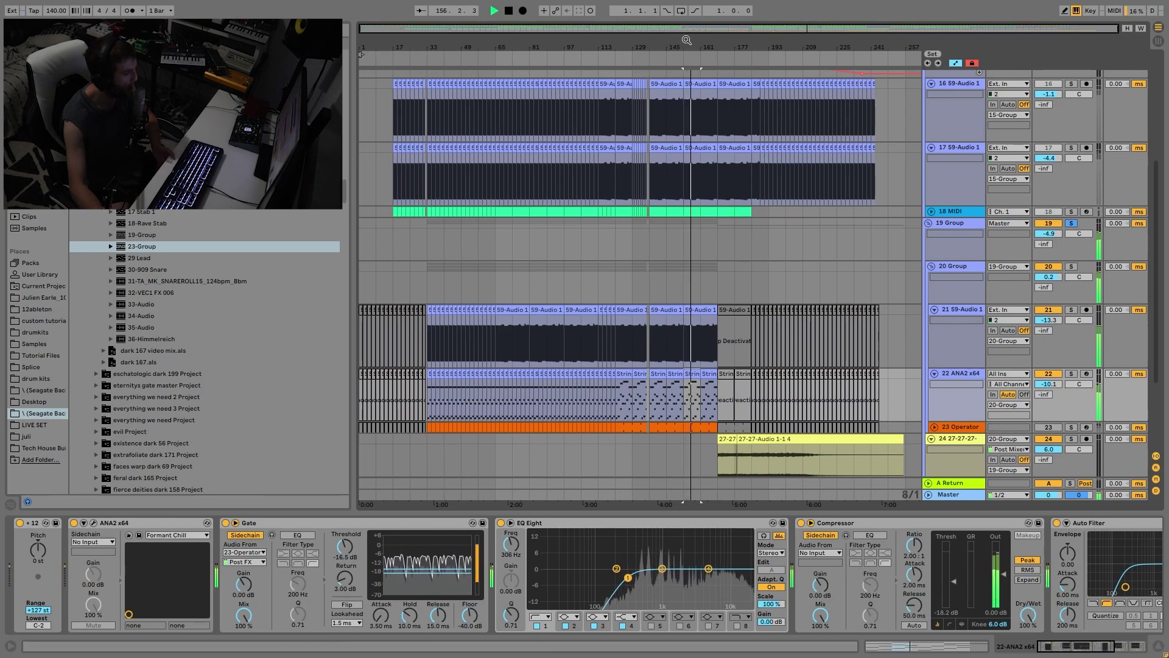
drag(688, 49, 690, 148)
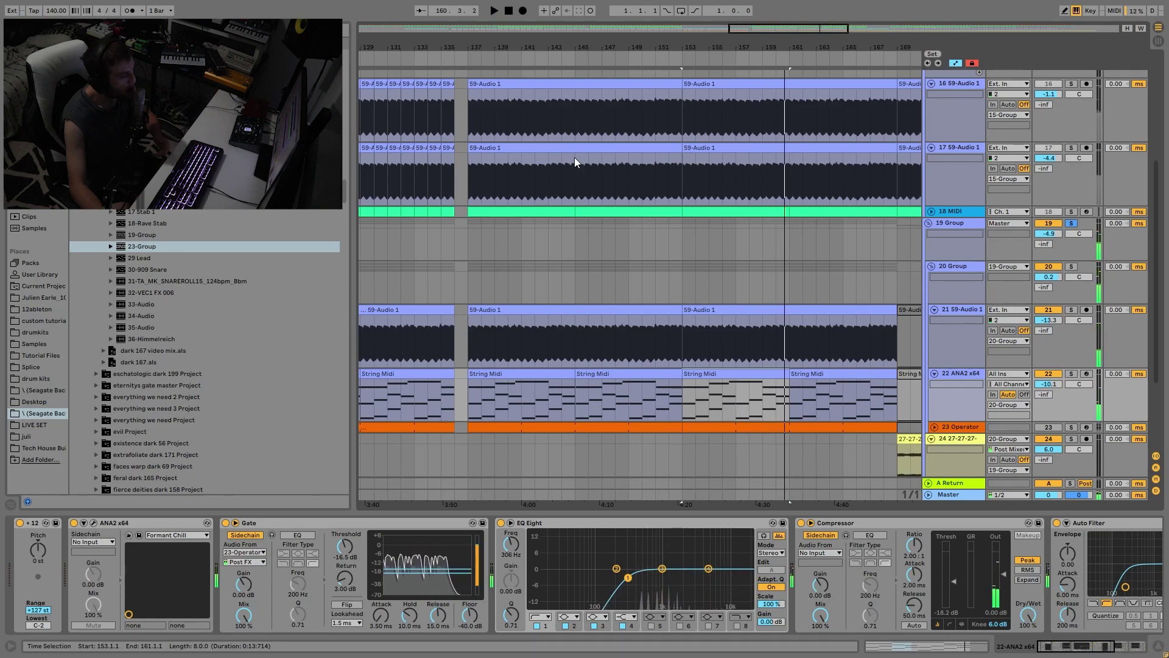
key(space)
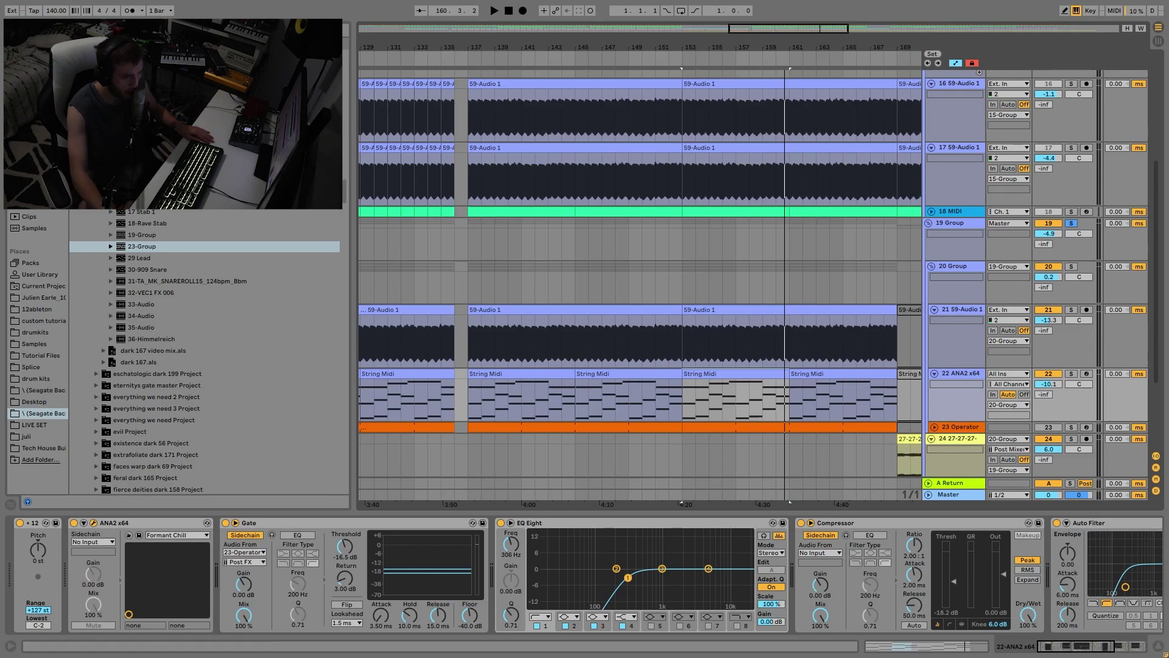
View the ANA2 plug-in window with the Formant Chill preset, close it, and solo track 22 ANA2 x64
drag(1168, 129, 531, 52)
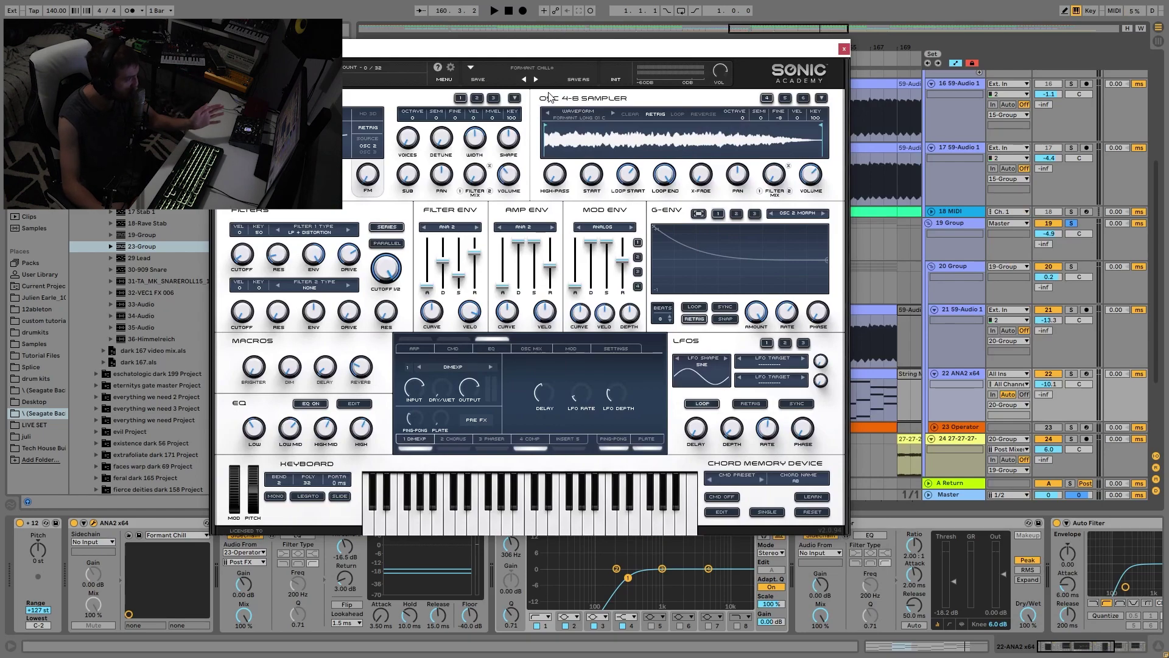
click(844, 49)
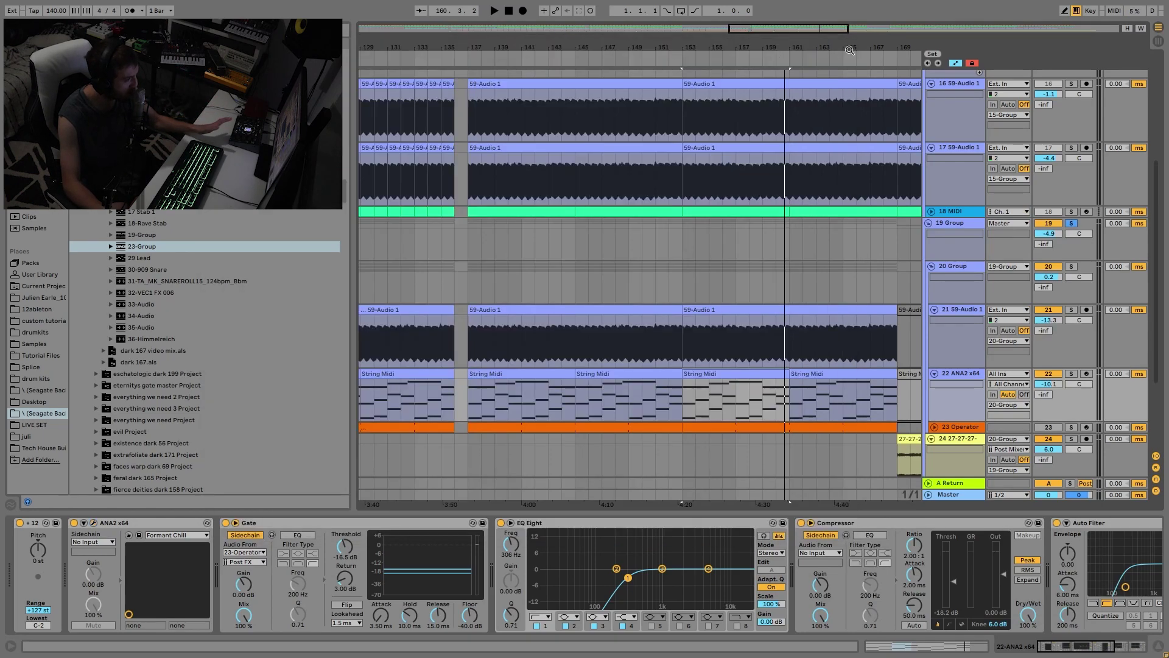
click(1070, 375)
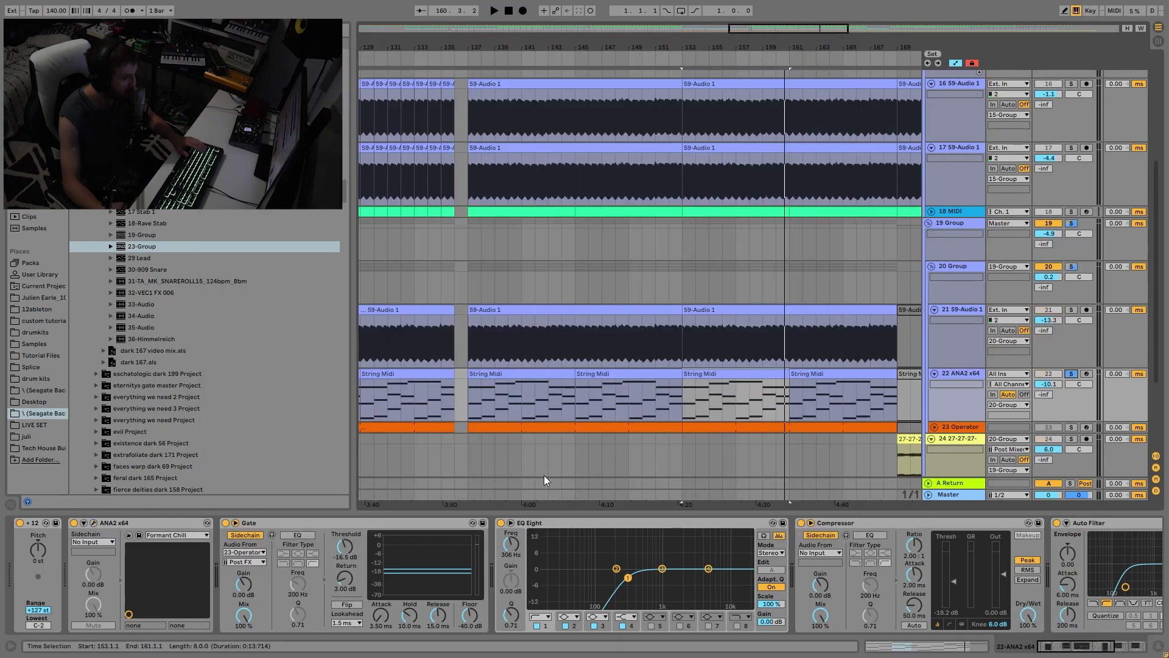
Play track 22 ANA2 x64 from bar 153 with its Gate bypassed, and switch the Gate back on
click(226, 523)
key(space)
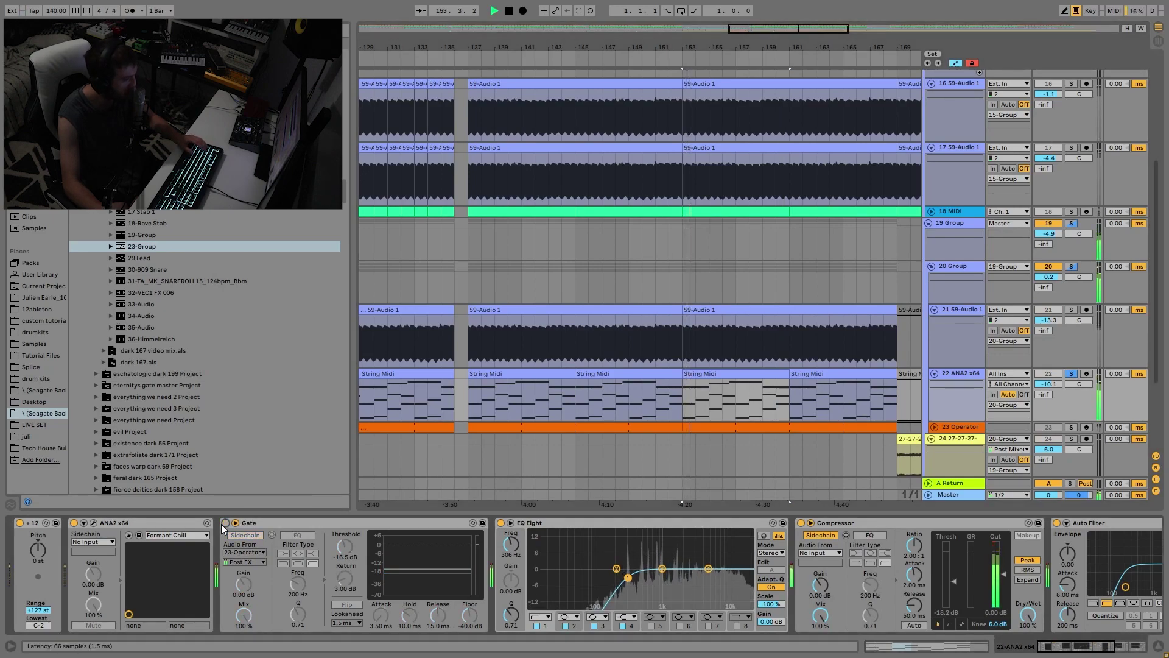
click(224, 523)
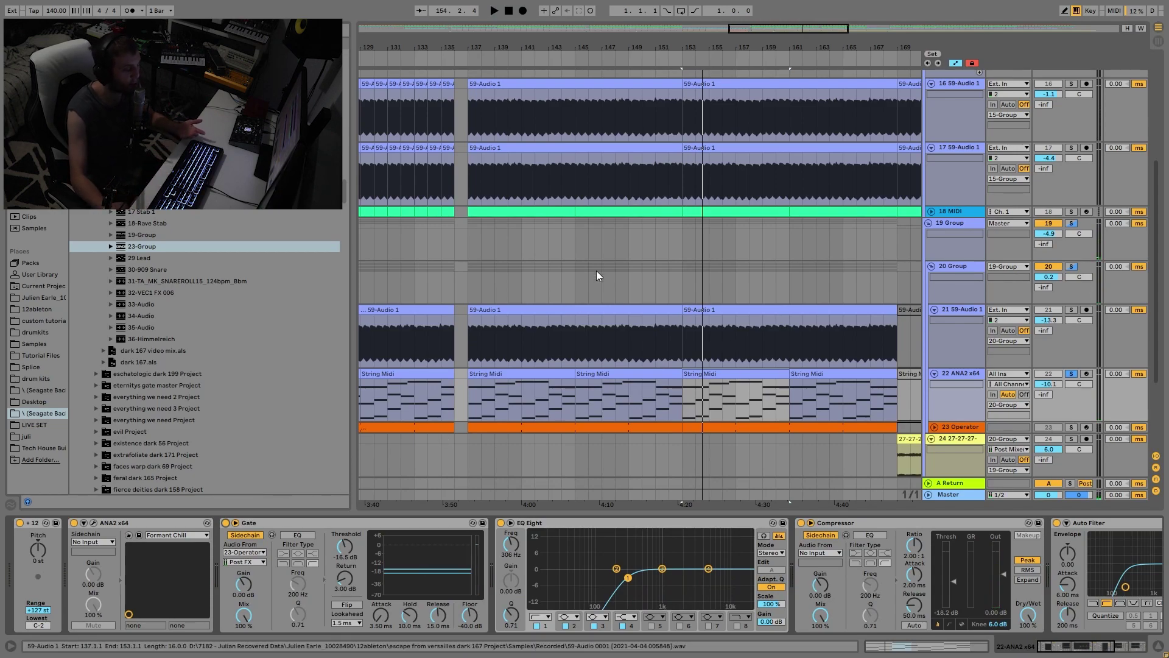
Bypass the Gate on 22 ANA2 x64, view the notes of the String Midi clip at bar 153, and return to the track's devices
click(225, 523)
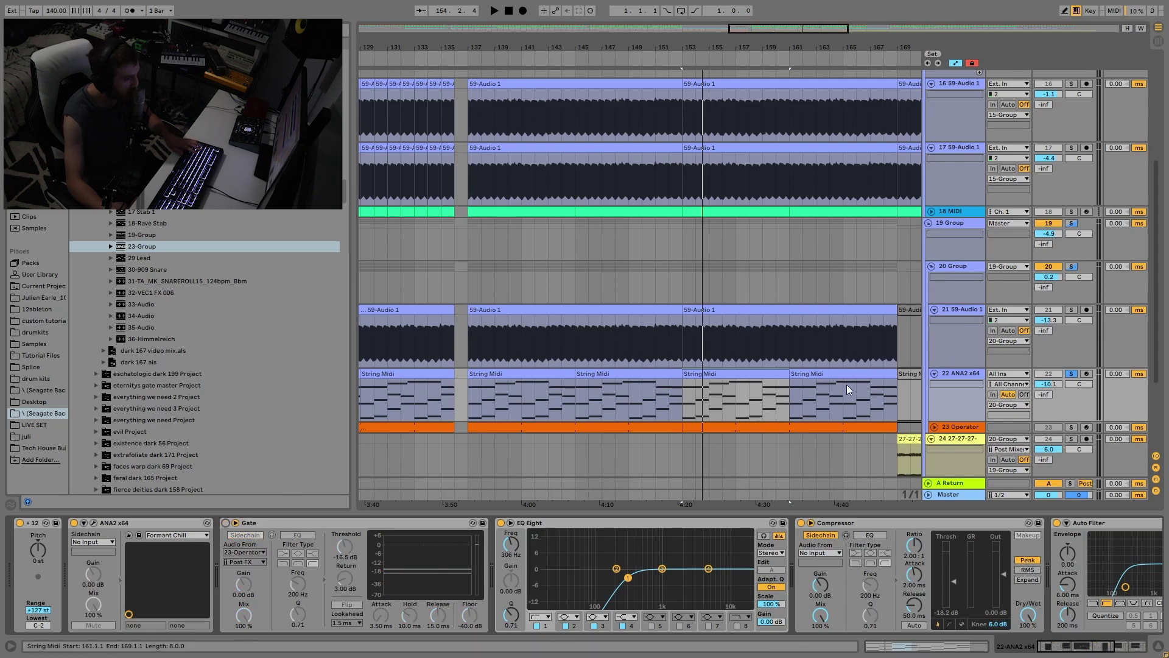
double_click(755, 369)
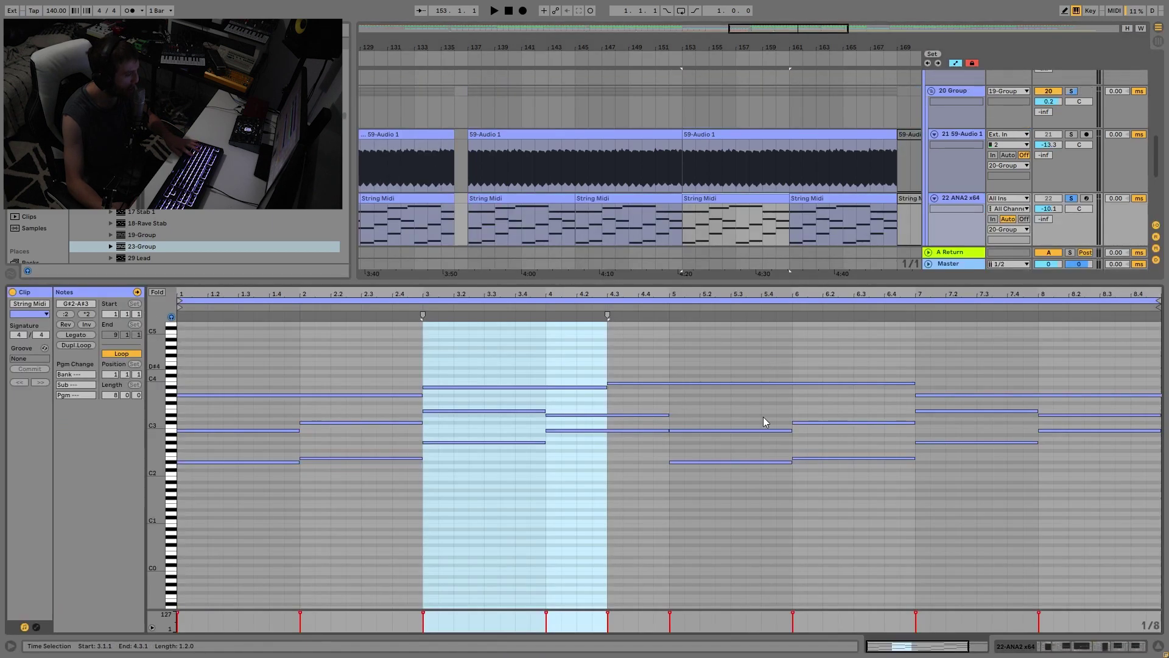
click(962, 199)
Solo 15 Group together with the ungated 22 ANA2 x64 and play them from bar 153
scroll(939, 275, up, 8)
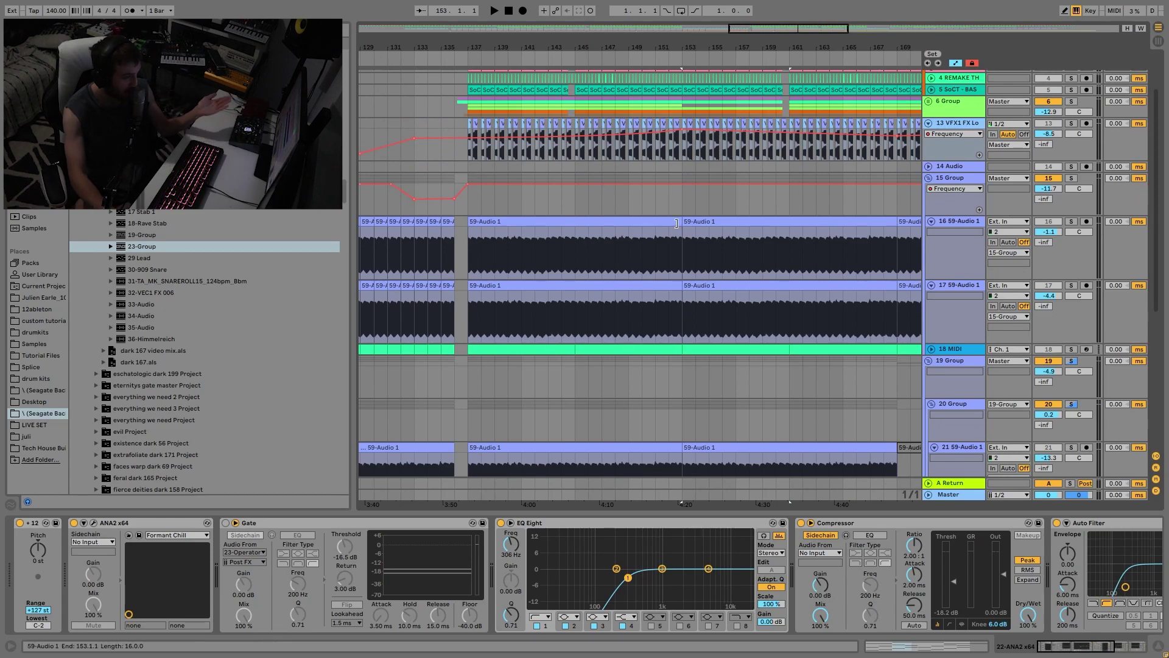
scroll(874, 266, down, 2)
scroll(933, 231, down, 2)
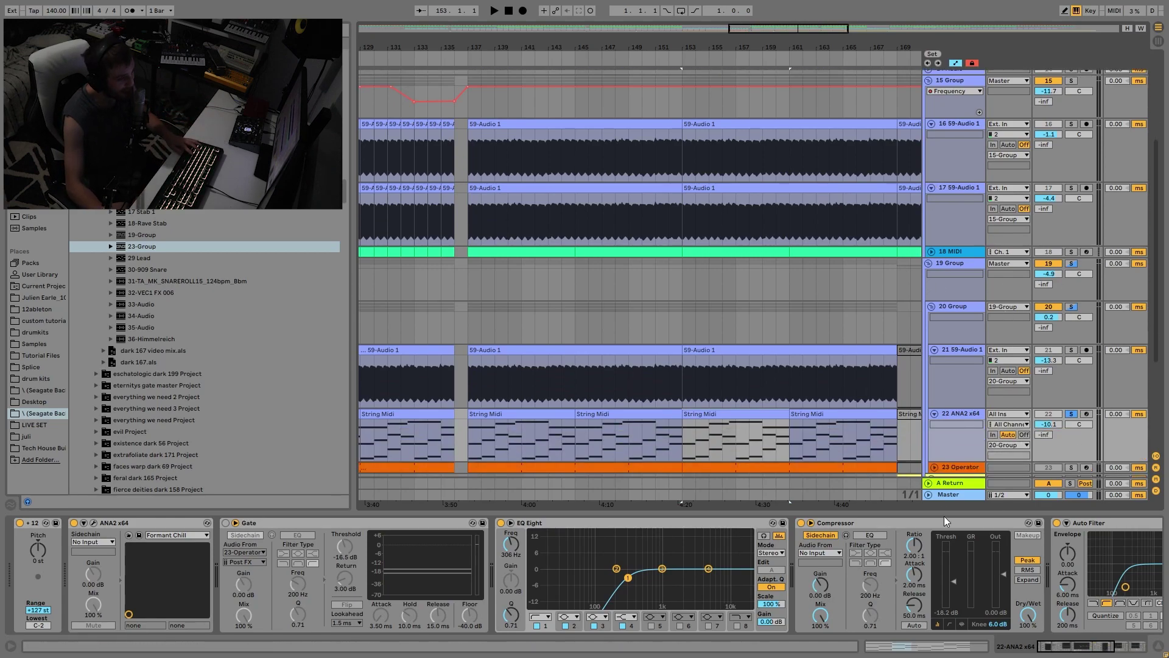
click(1071, 187)
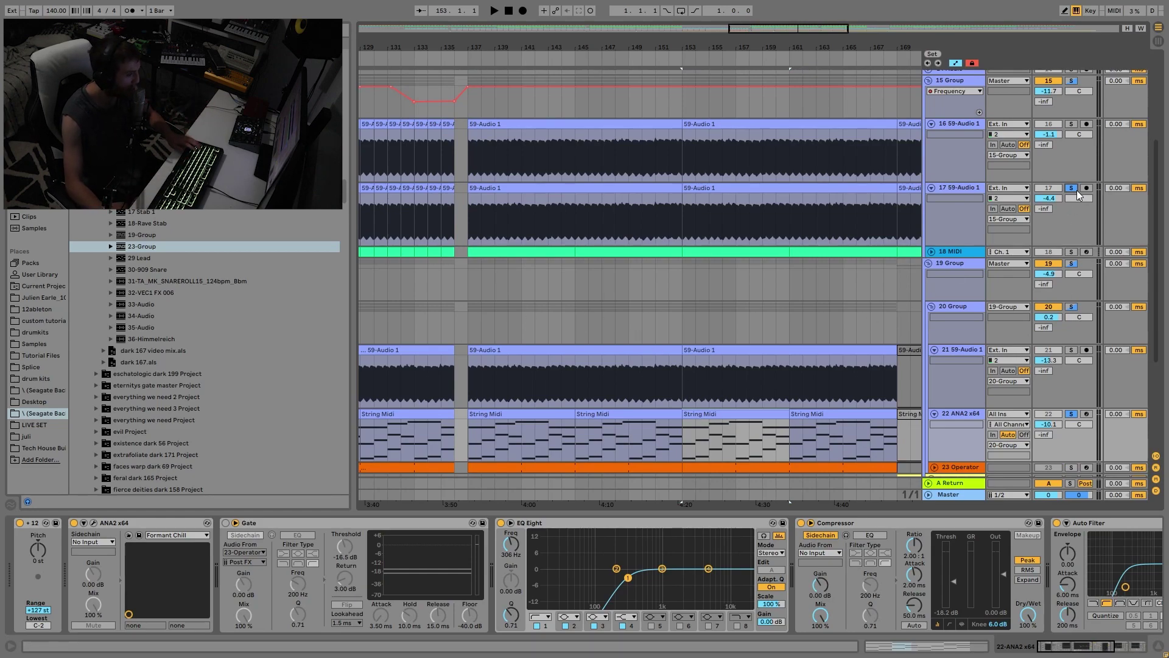
click(1071, 81)
key(space)
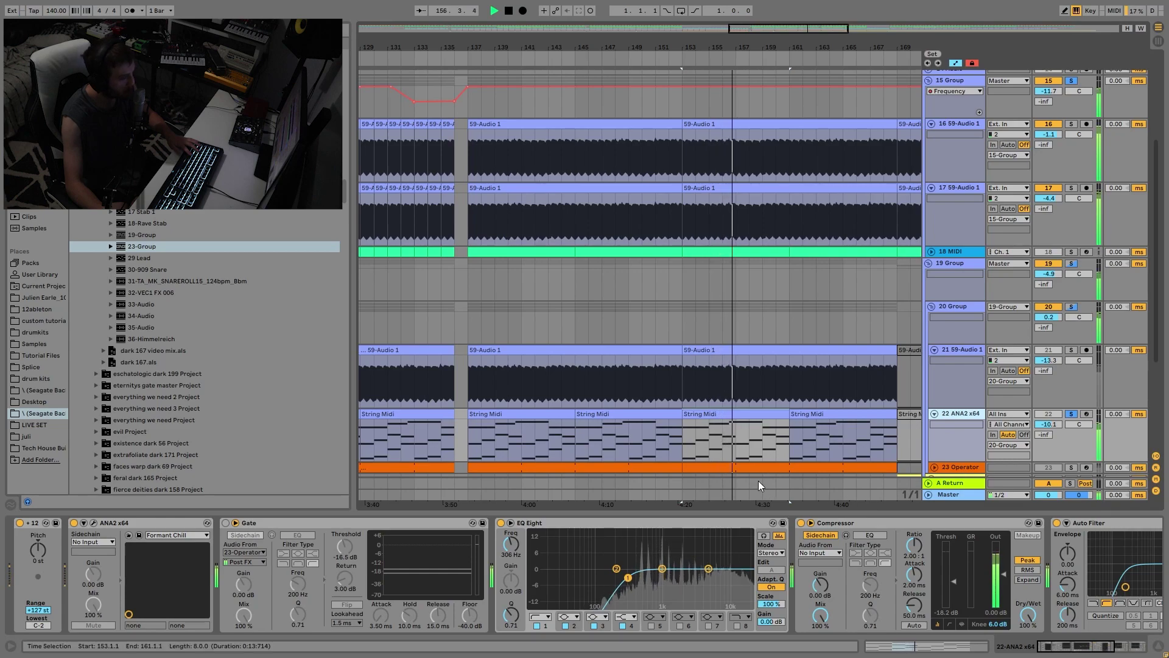
key(space)
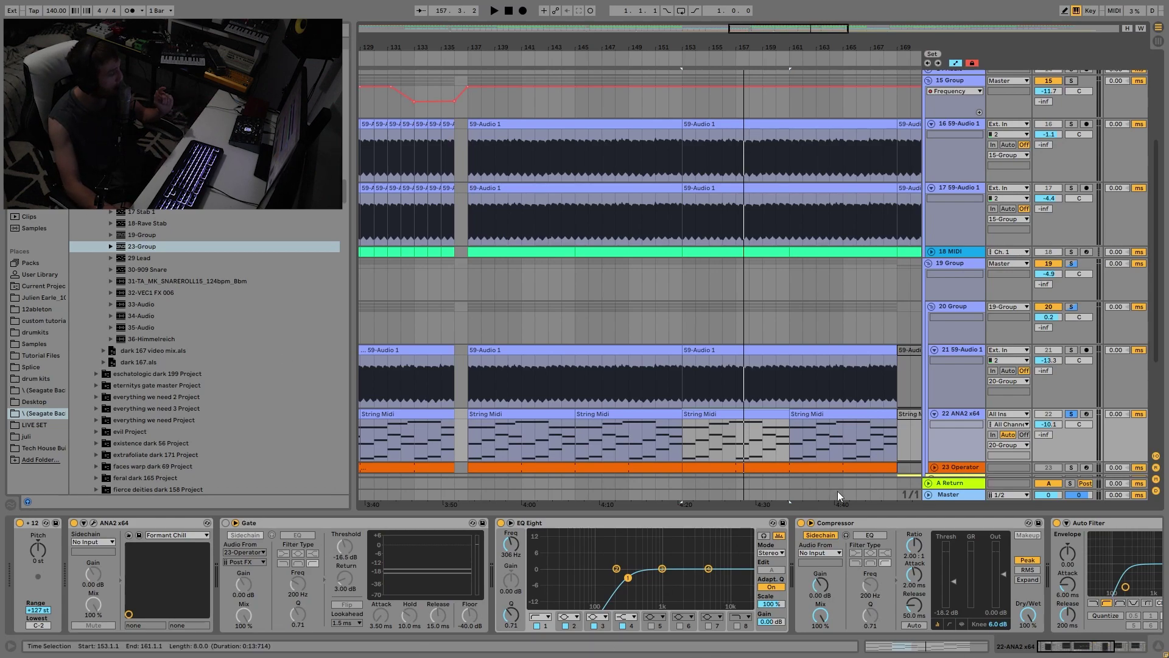
Re-enable the Gate on 22 ANA2 x64 and play 20 Group soloed from bar 153
click(225, 523)
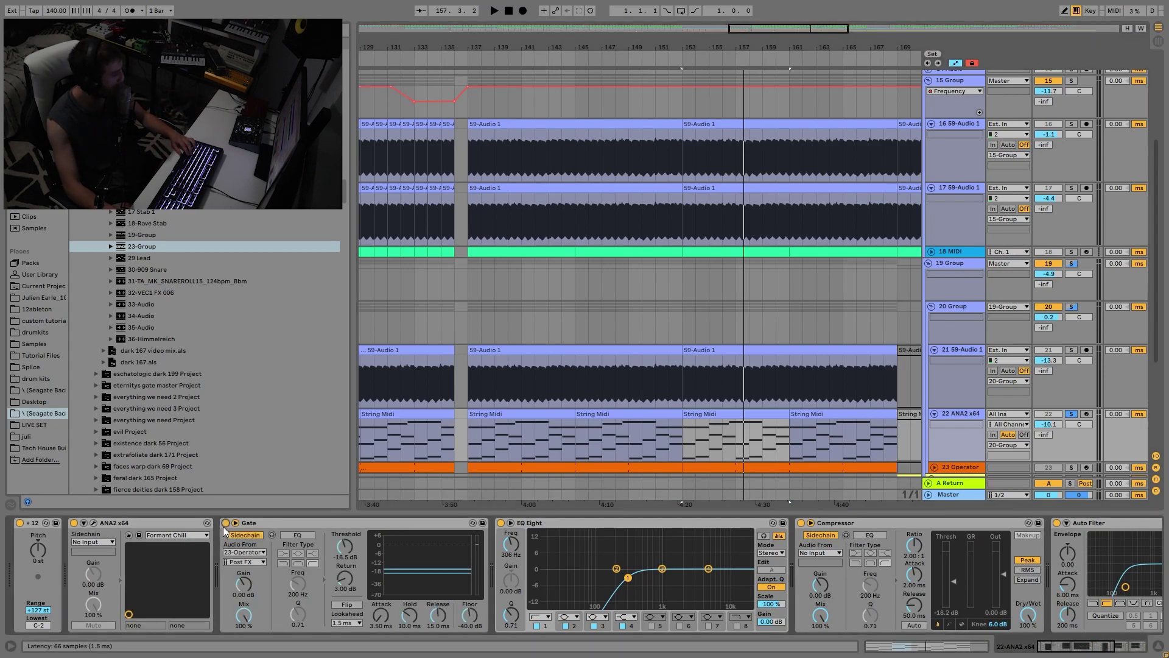
click(1071, 307)
key(space)
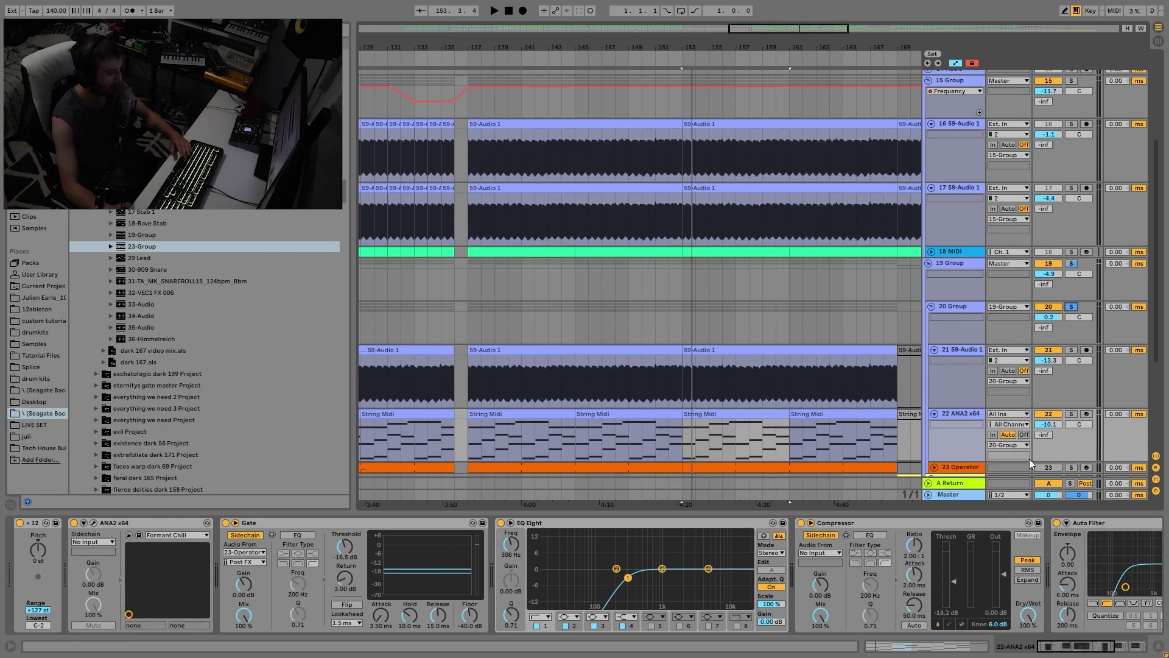
Solo track 23 Operator, play it from bar 153, and open its MIDI clip to view the trigger notes
click(1071, 467)
key(space)
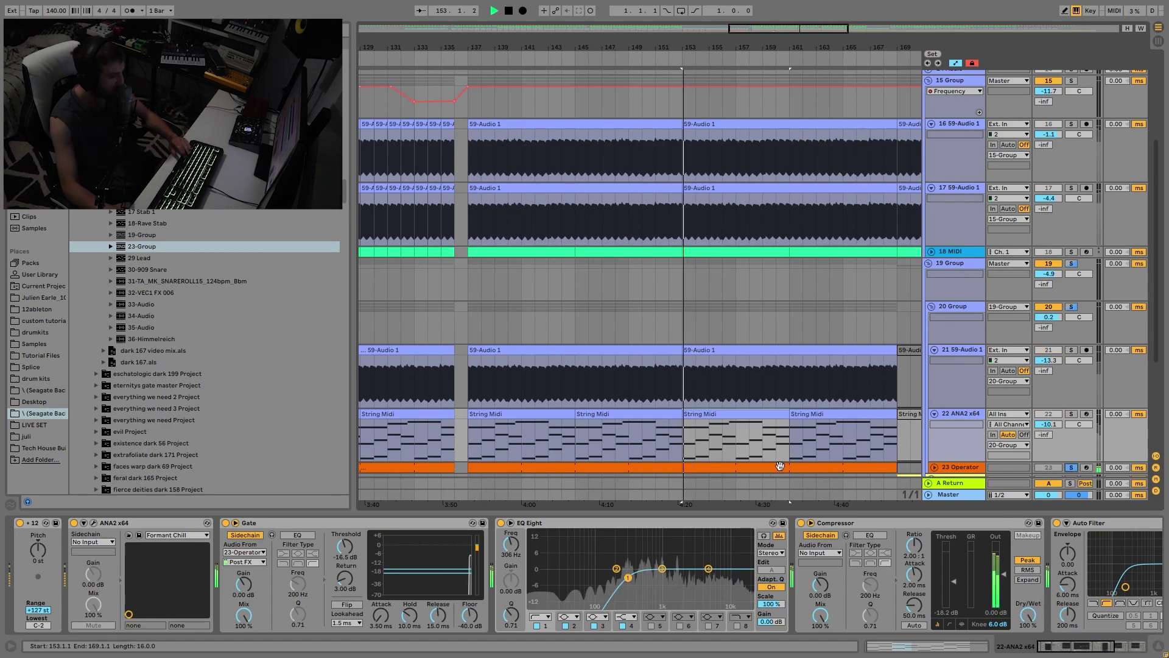
double_click(729, 464)
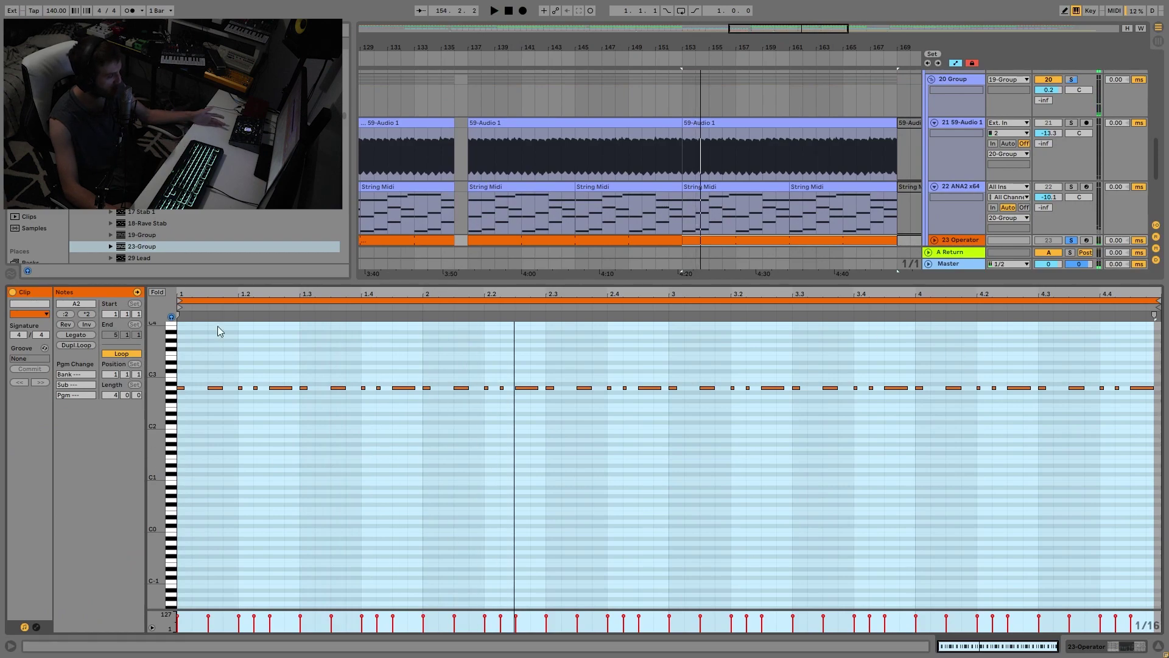
Play 22 ANA2 x64 soloed and examine its Gate, EQ Eight, Compressor and two Auto Filters
click(955, 193)
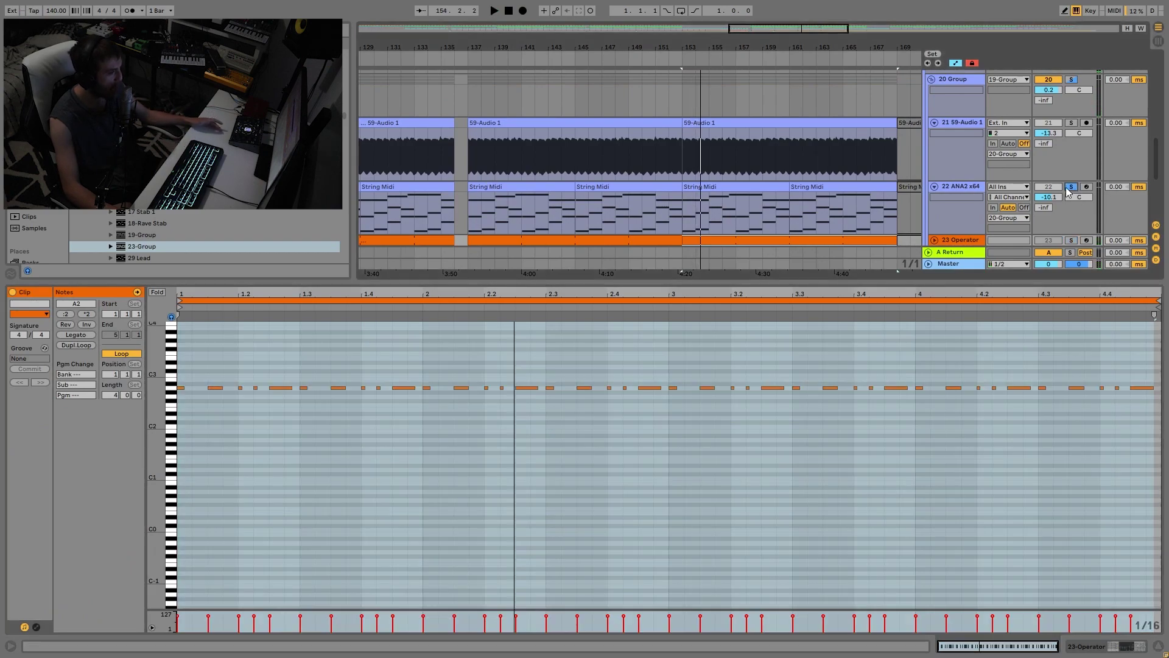
click(953, 188)
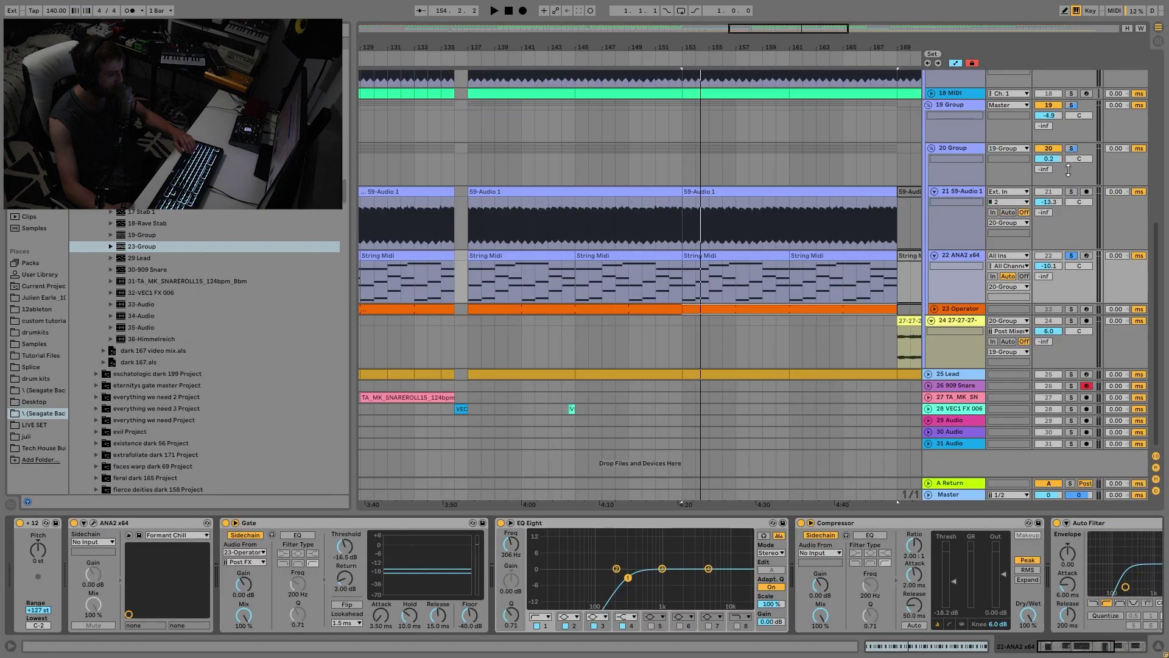
key(space)
key(space)
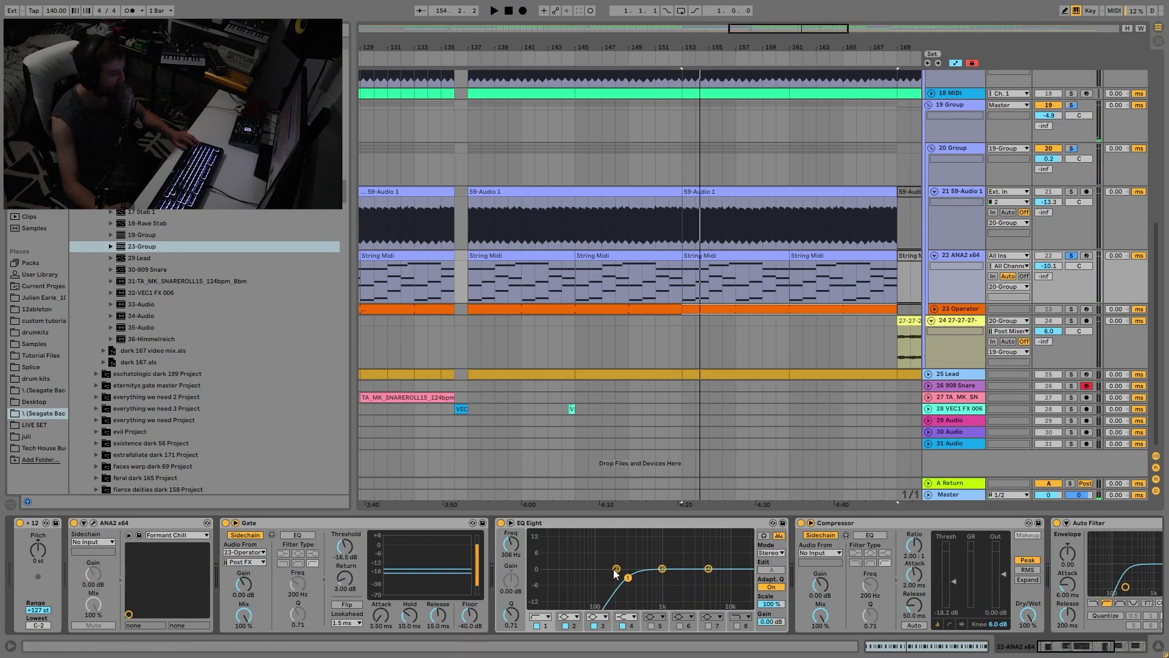
scroll(558, 592, right, 6)
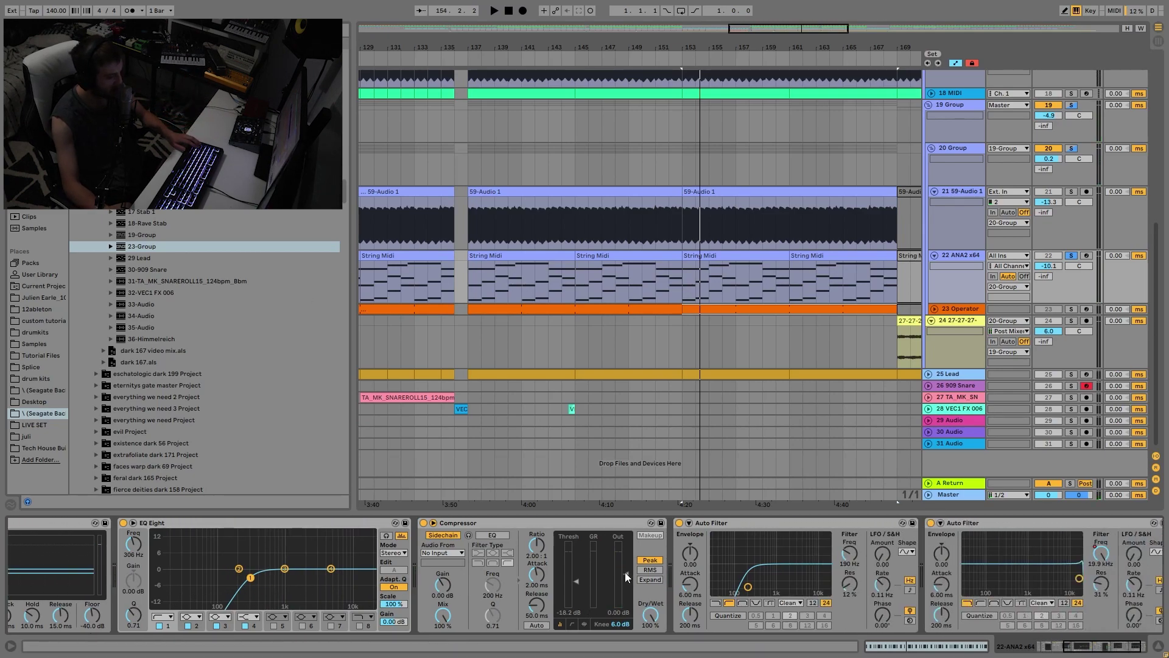
scroll(627, 591, right, 1)
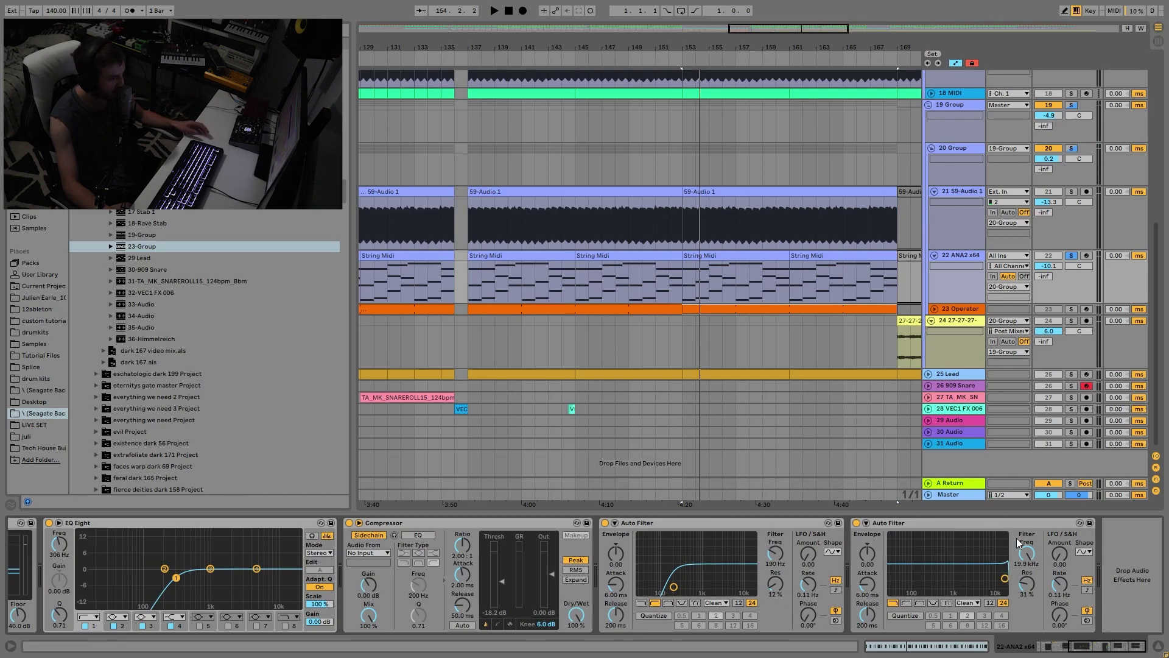
Solo 20 Group and play its layers together from bar 153
click(1073, 148)
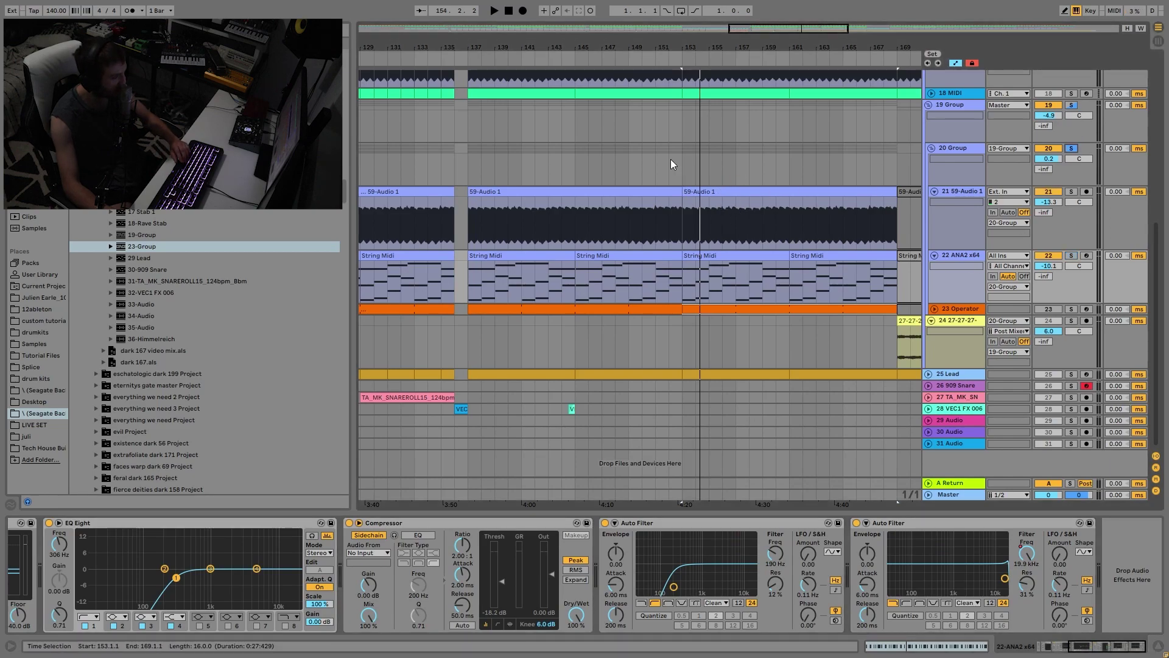
key(space)
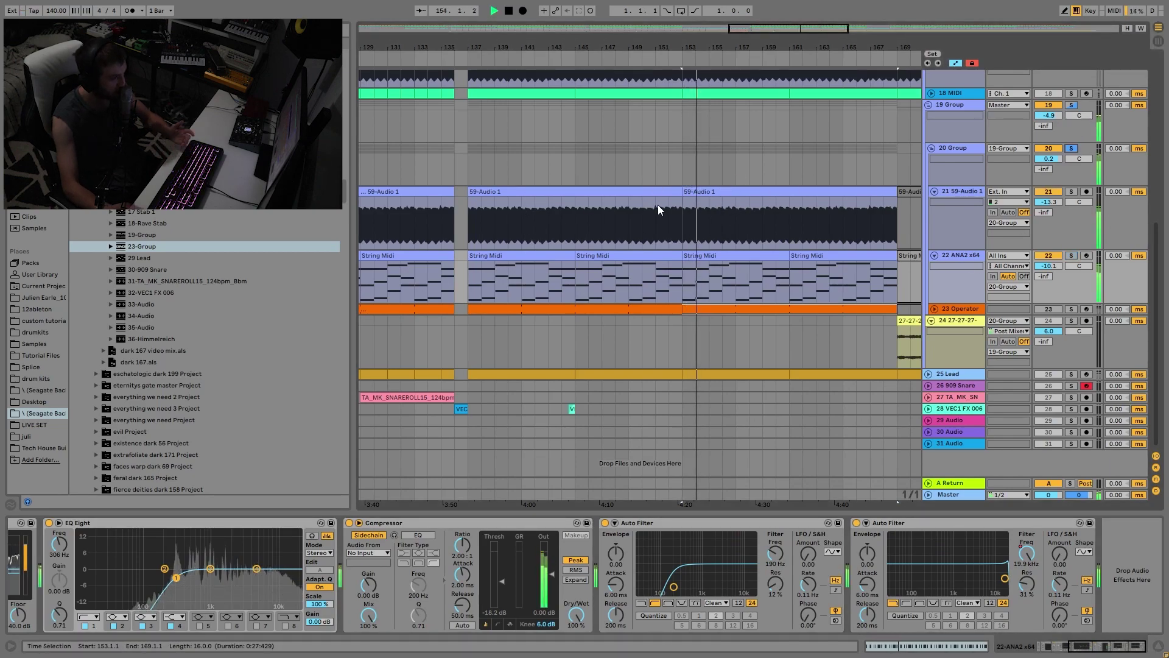
key(space)
View the devices of track 24 27-27-27 and of 20 Group, and switch off 20 Group's External Audio Effect
drag(830, 47, 684, 30)
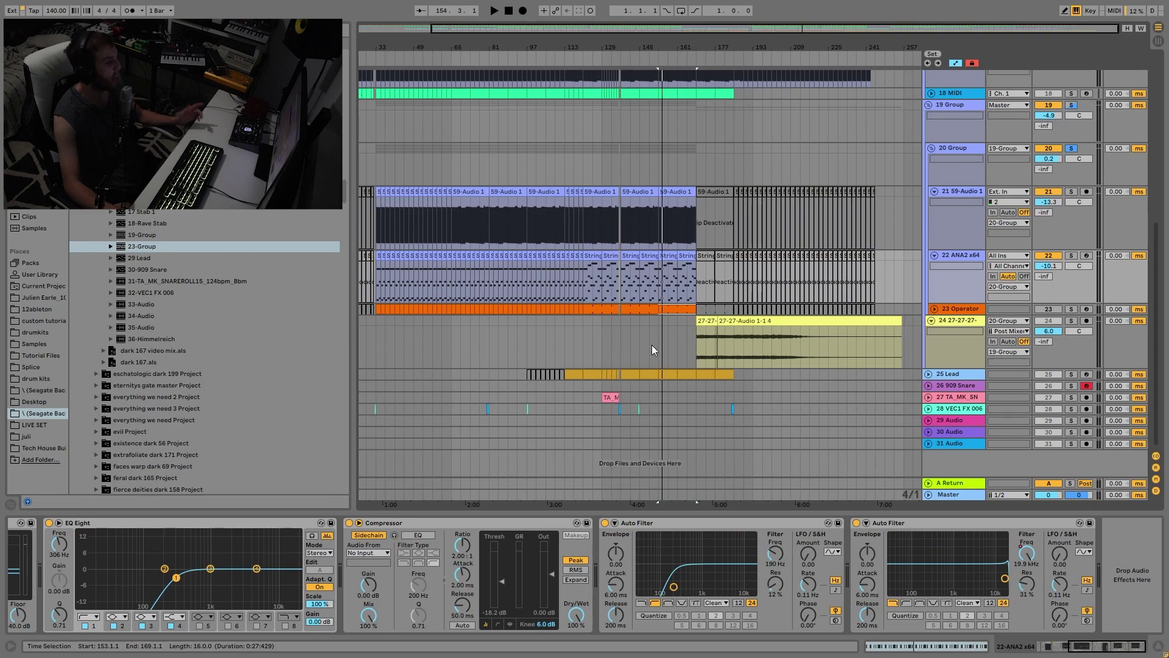
click(696, 358)
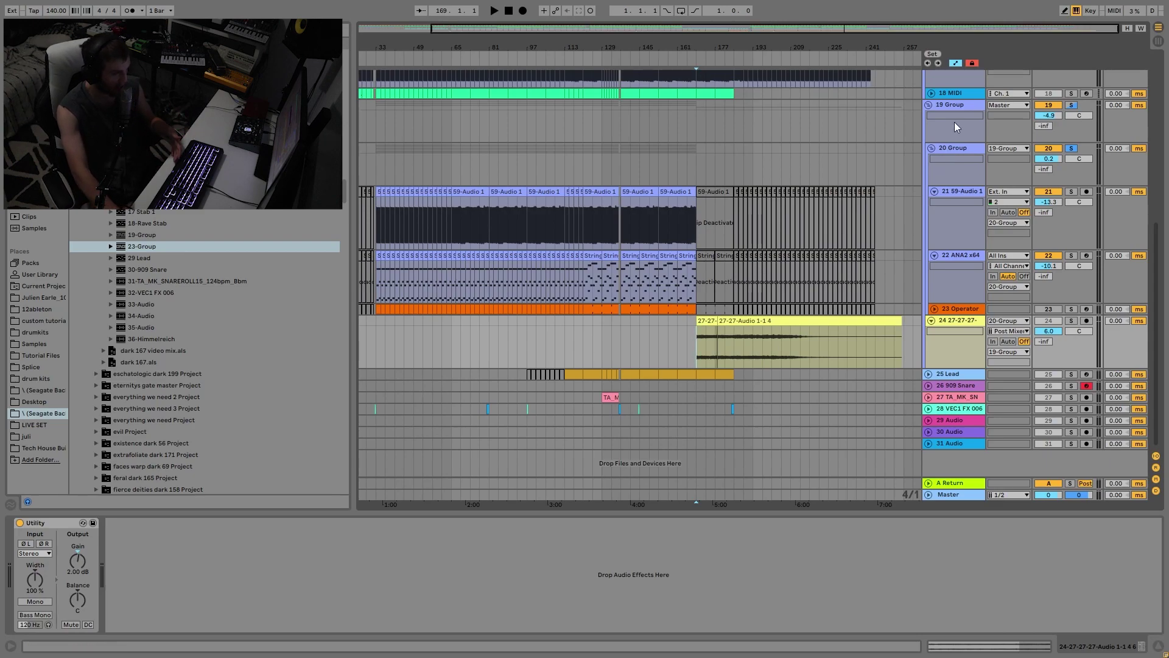
click(968, 148)
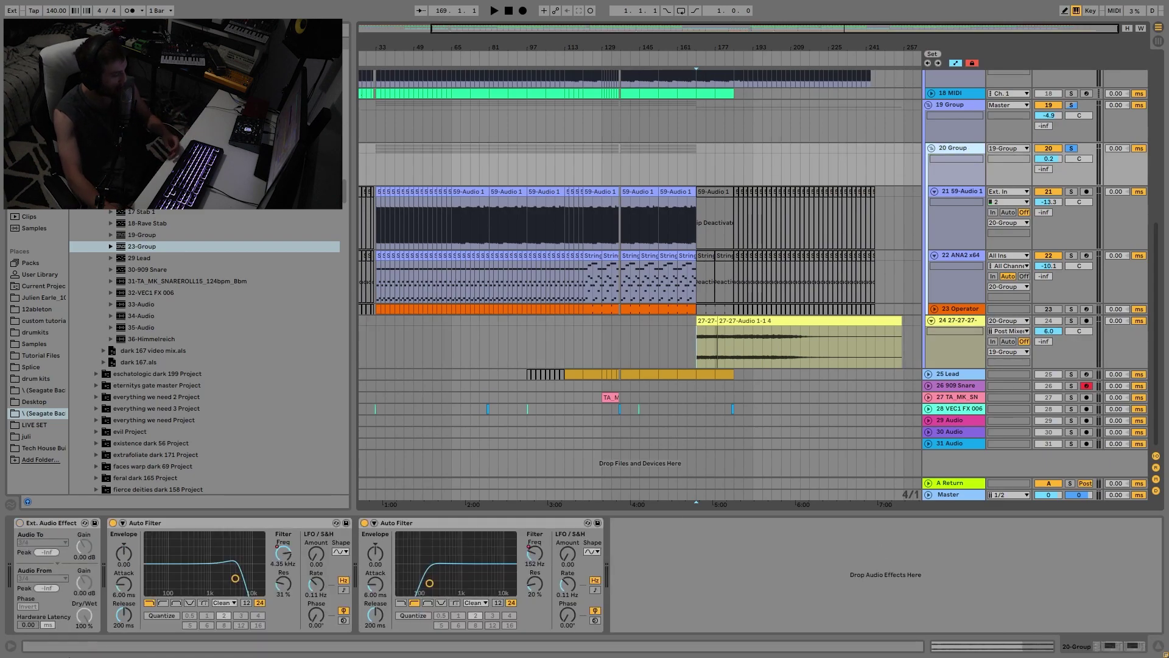
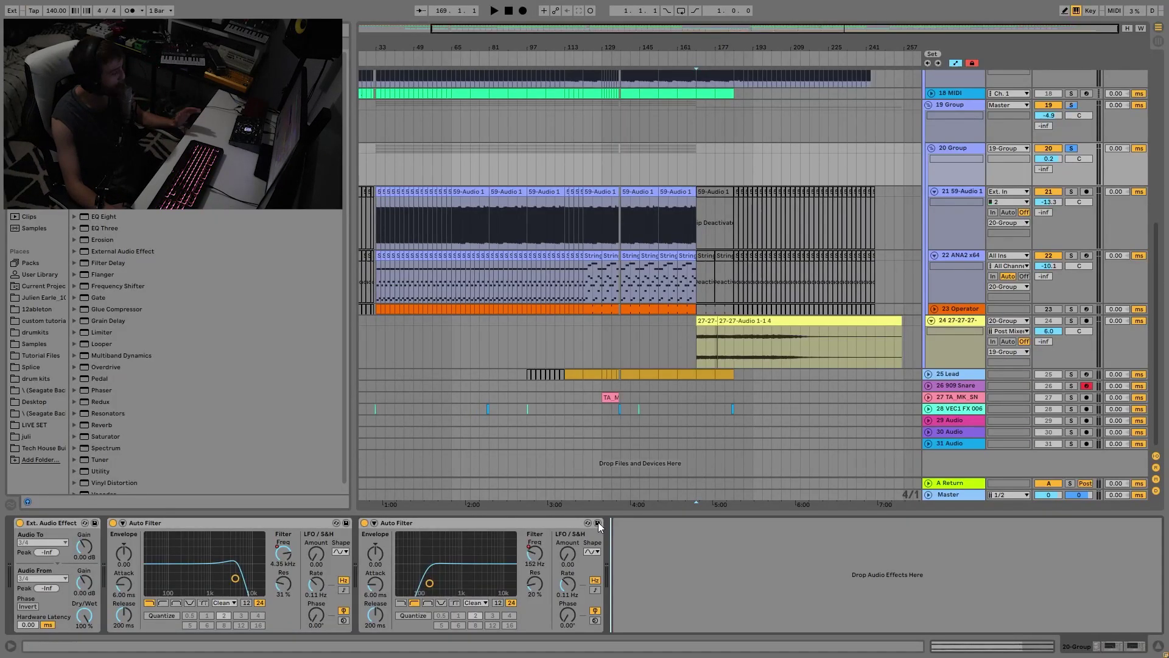
click(20, 523)
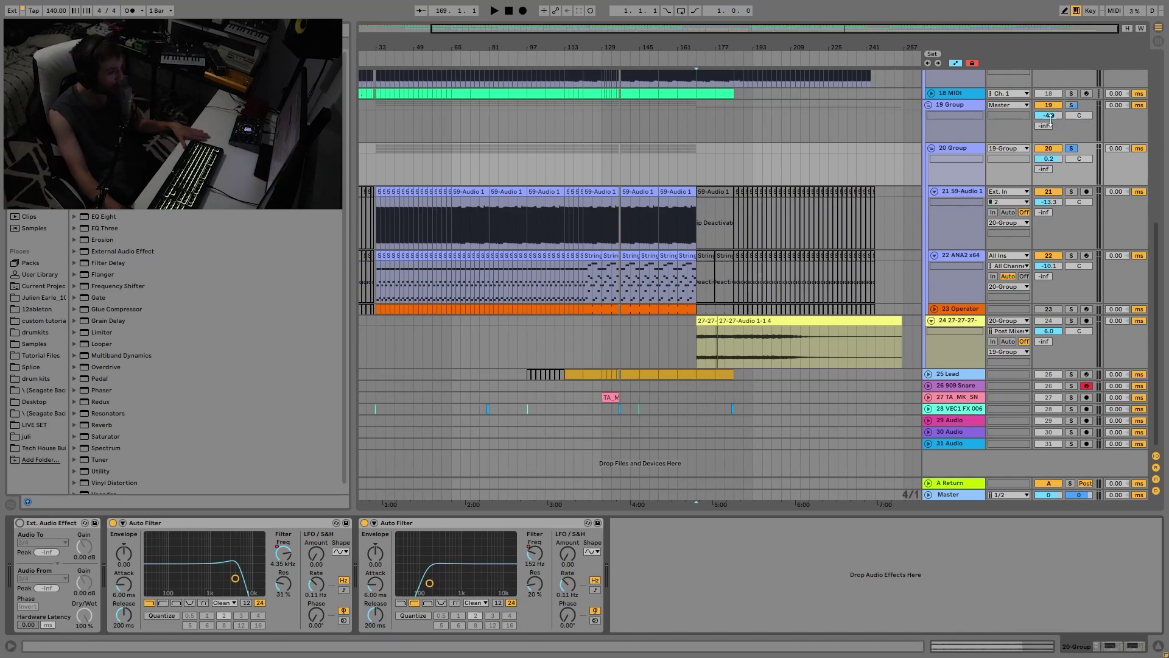
Play 19 Group soloed from bar 169, and turn its solo off
click(1072, 106)
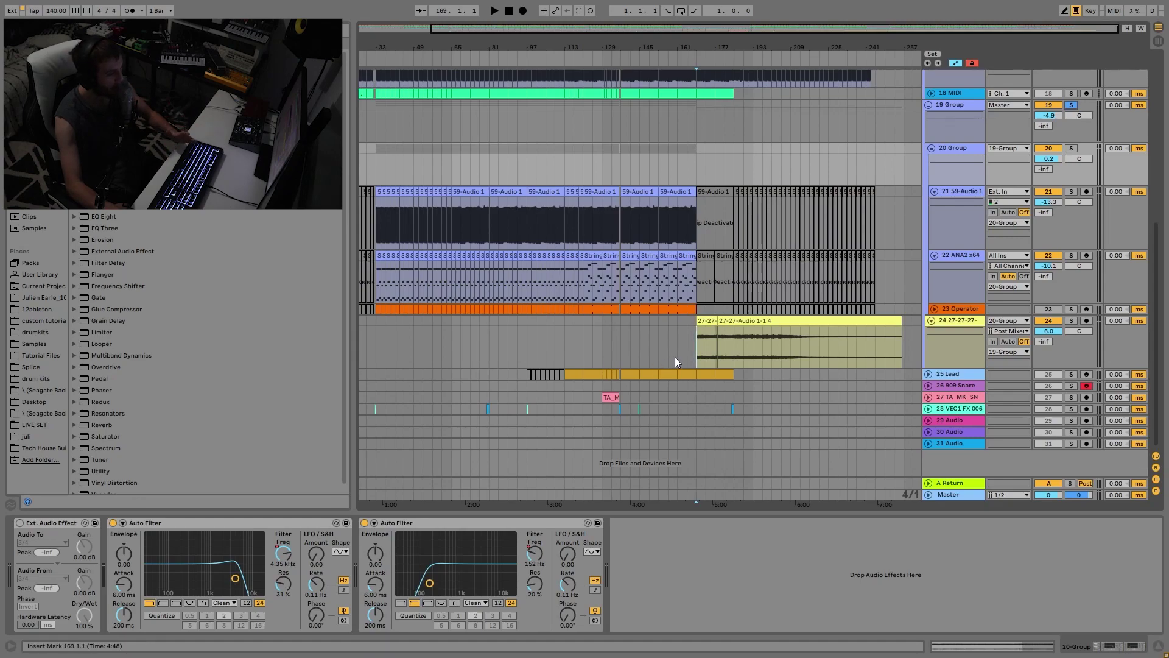
key(space)
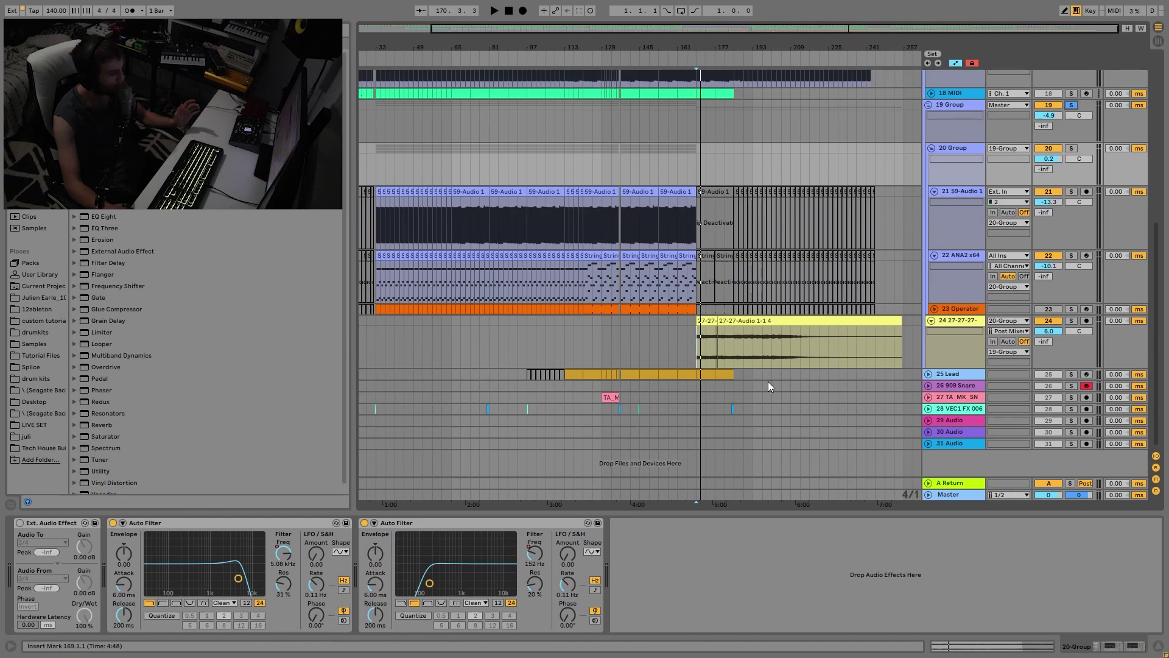
click(1070, 106)
View the devices of tracks 26 909 Snare and 28 VEC1 FX 006 and look over their clips in the arrangement
click(960, 385)
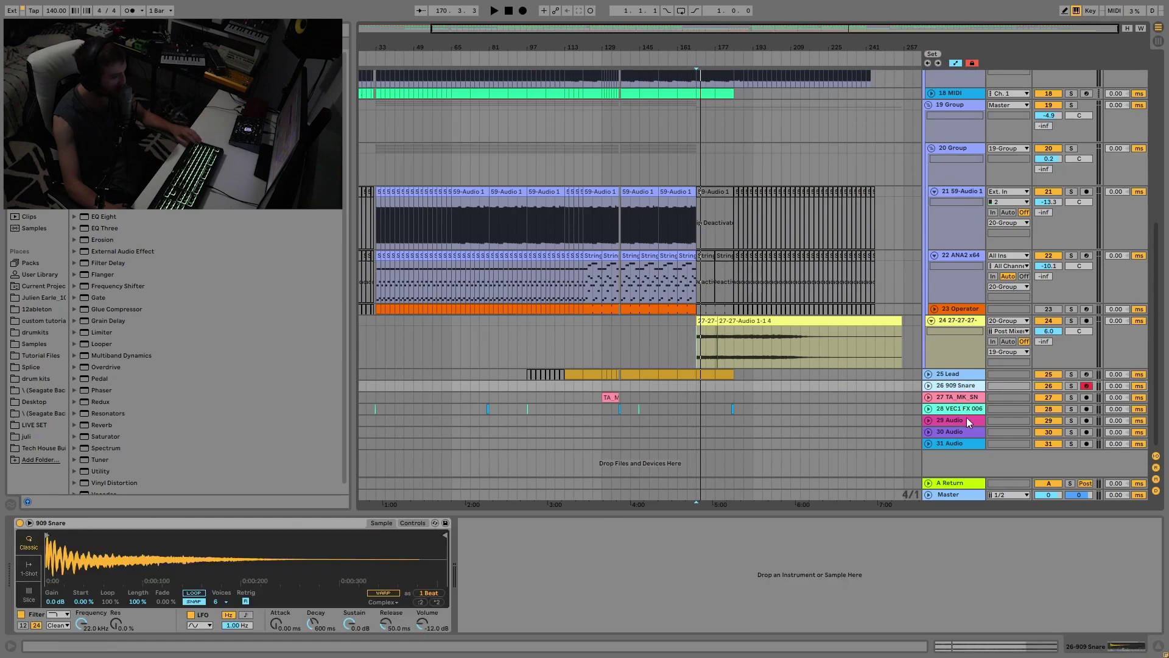
click(958, 409)
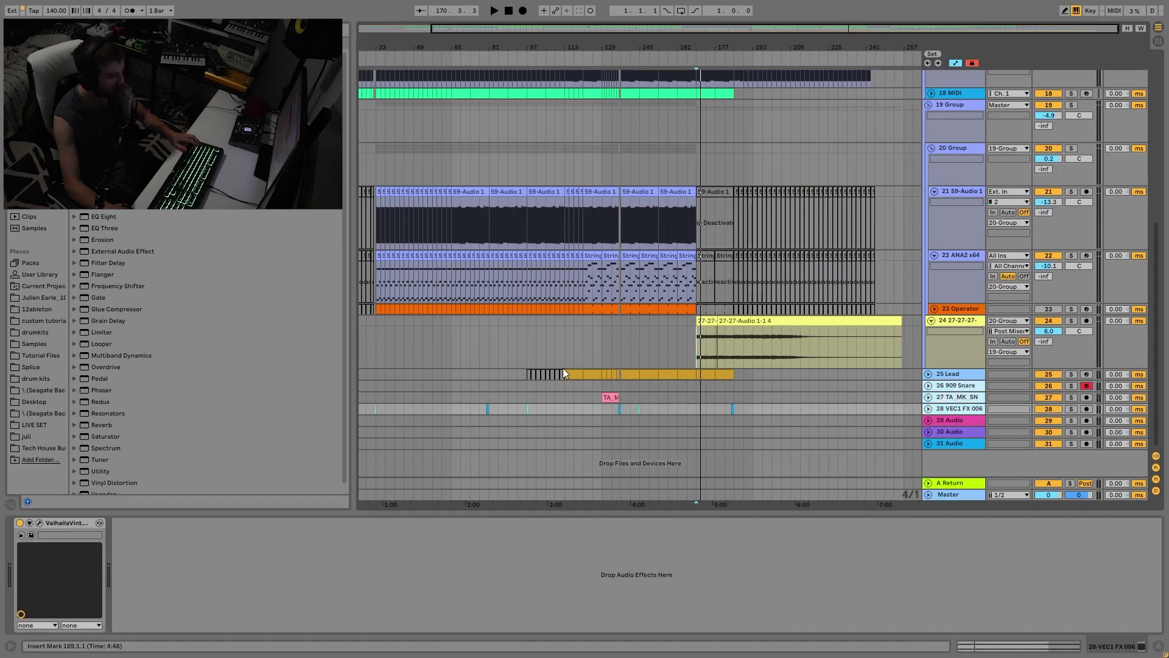
scroll(484, 425, left, 2)
scroll(484, 420, left, 2)
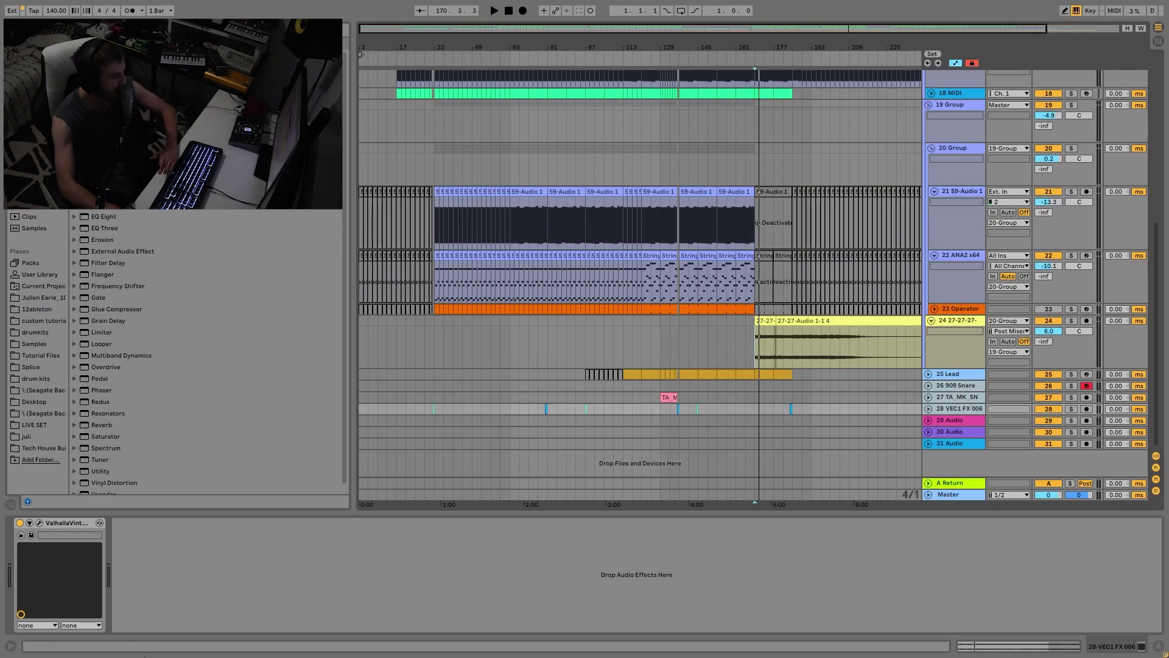
Select all tracks and fold them, including the group tracks
scroll(411, 366, up, 8)
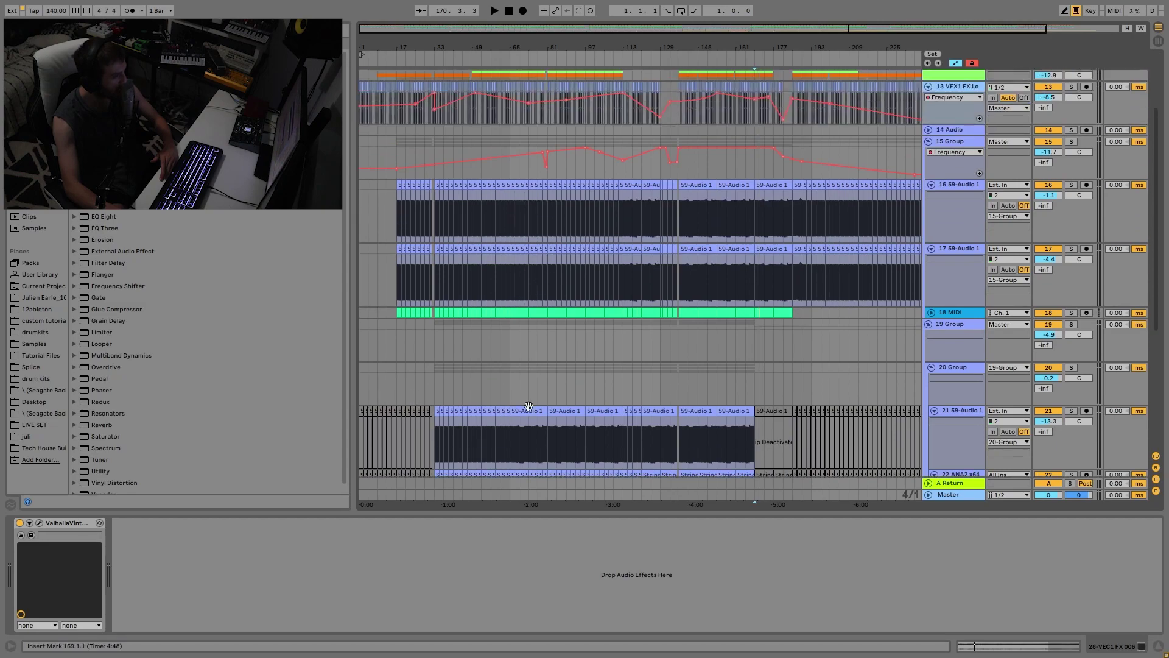
click(959, 141)
key(ctrl+a)
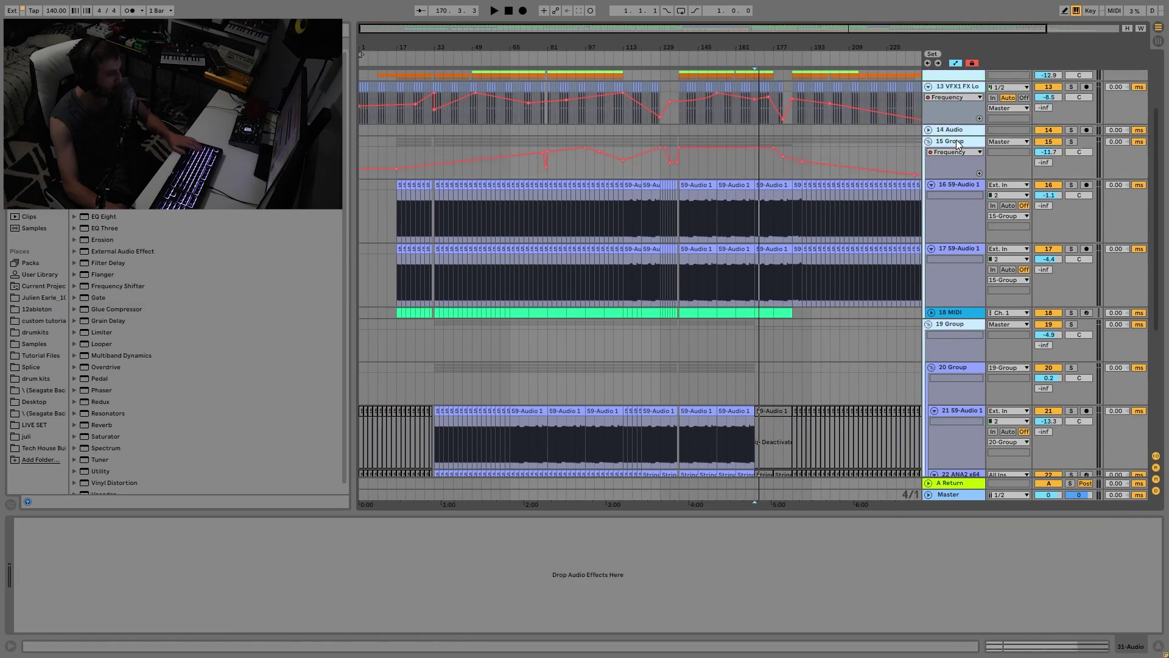
key(Left)
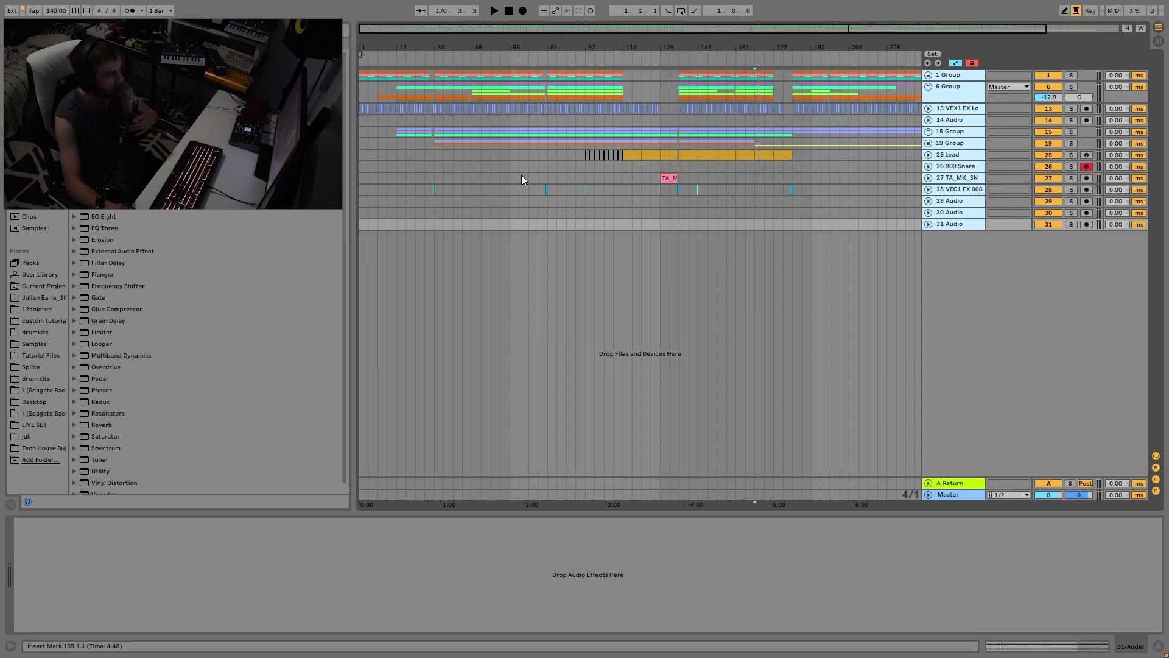
Play the full arrangement from bar 133, under the TA_MK_SNAREROLL clip
click(676, 203)
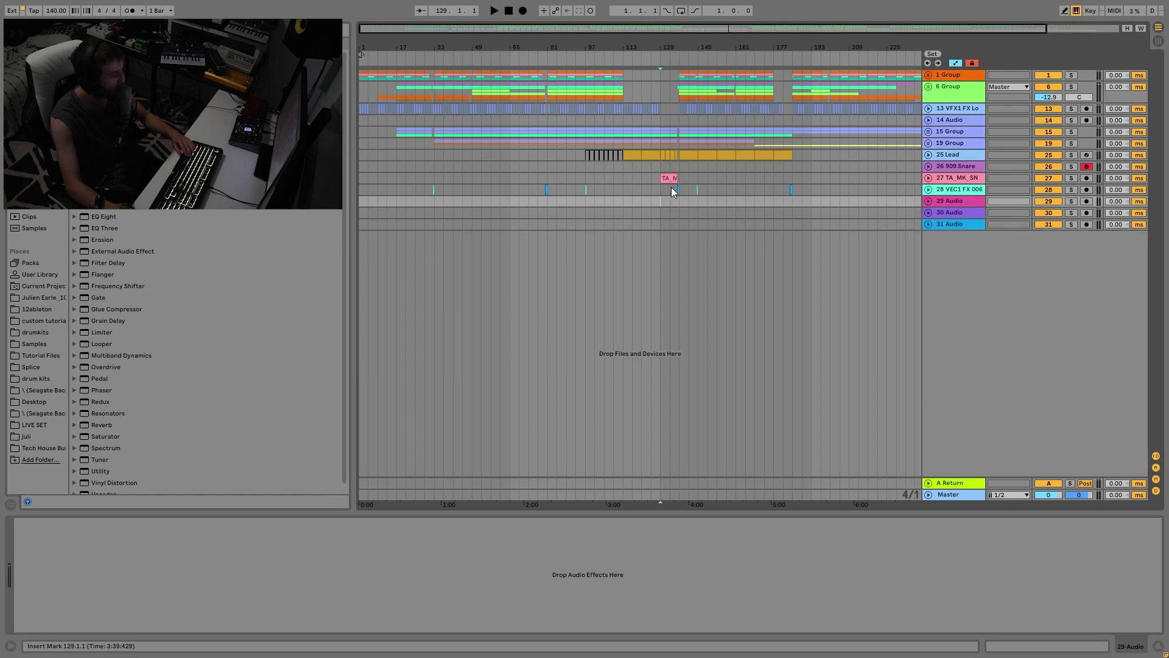
click(672, 189)
key(space)
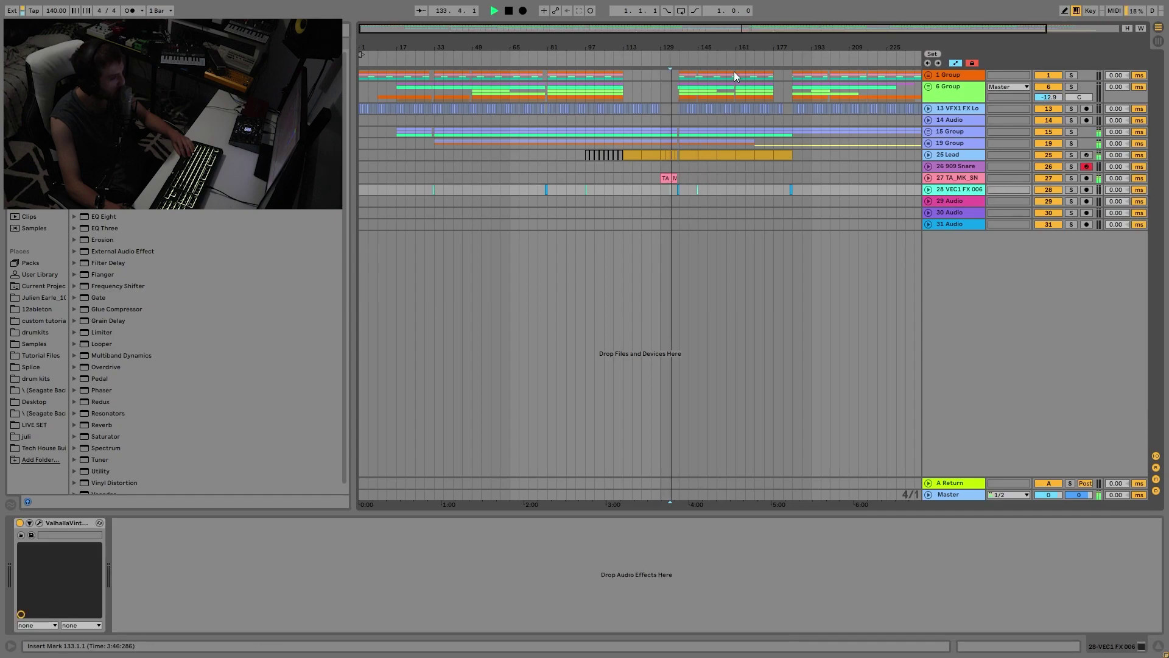
Select the effect clip at bar 136 on track 28 VEC1 FX 006 and play the transition into bar 137
drag(682, 47, 709, 90)
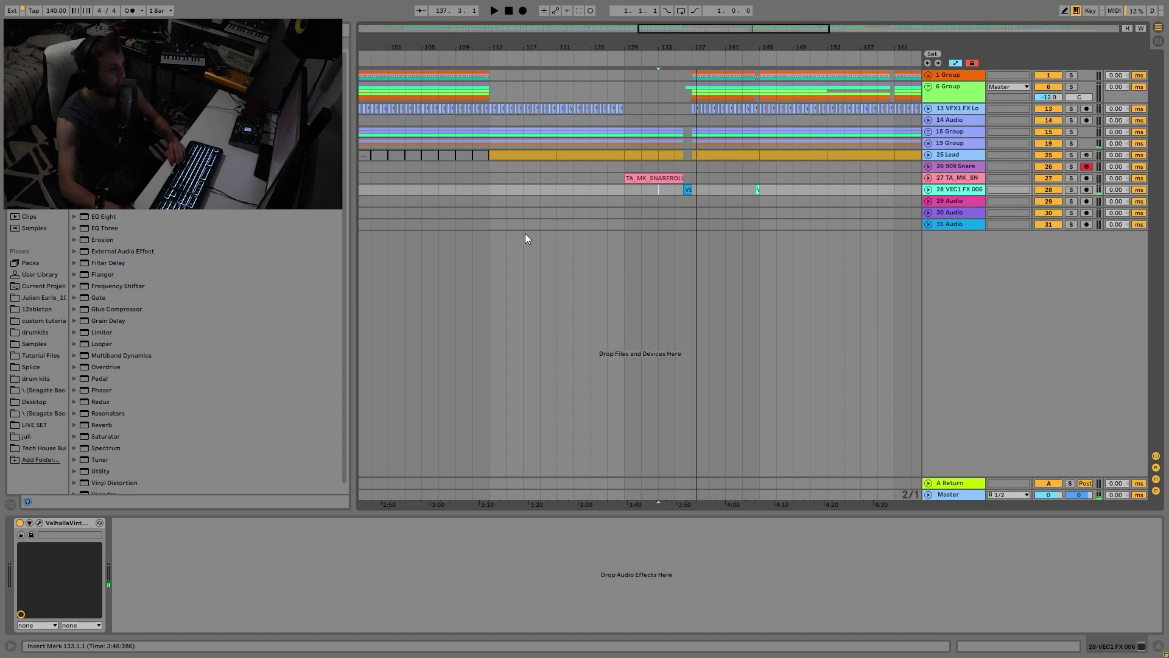
click(688, 190)
key(space)
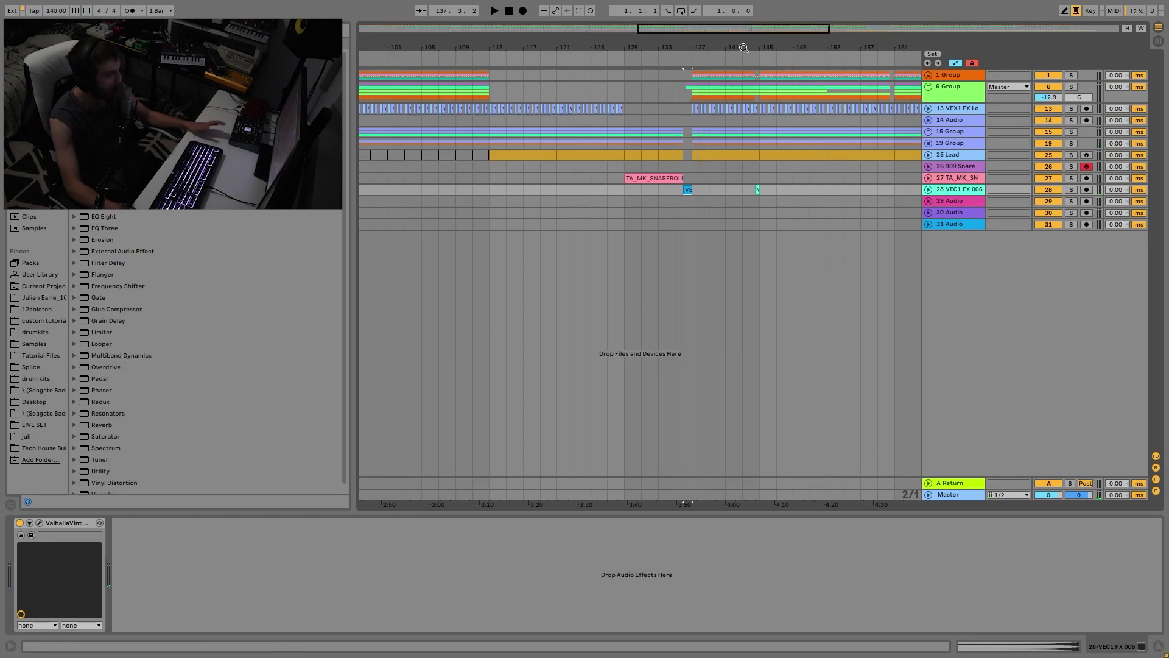
View a wider stretch of the arrangement around bar 137 and show the effects on 6 Group
drag(675, 46, 719, 59)
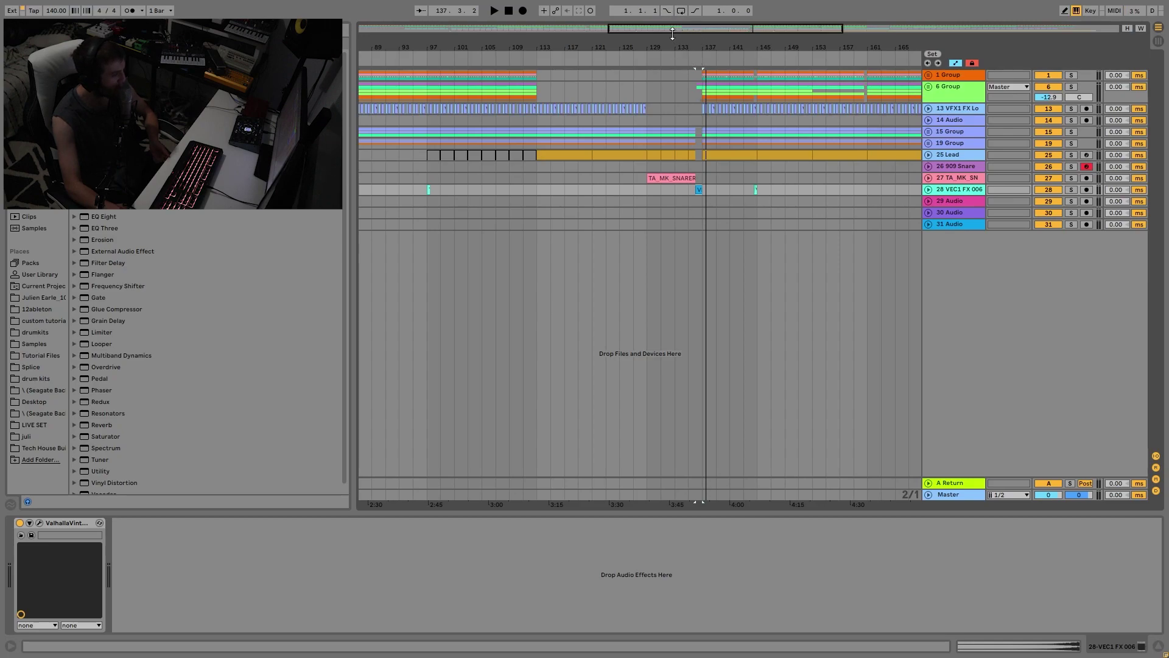
drag(692, 42, 691, 28)
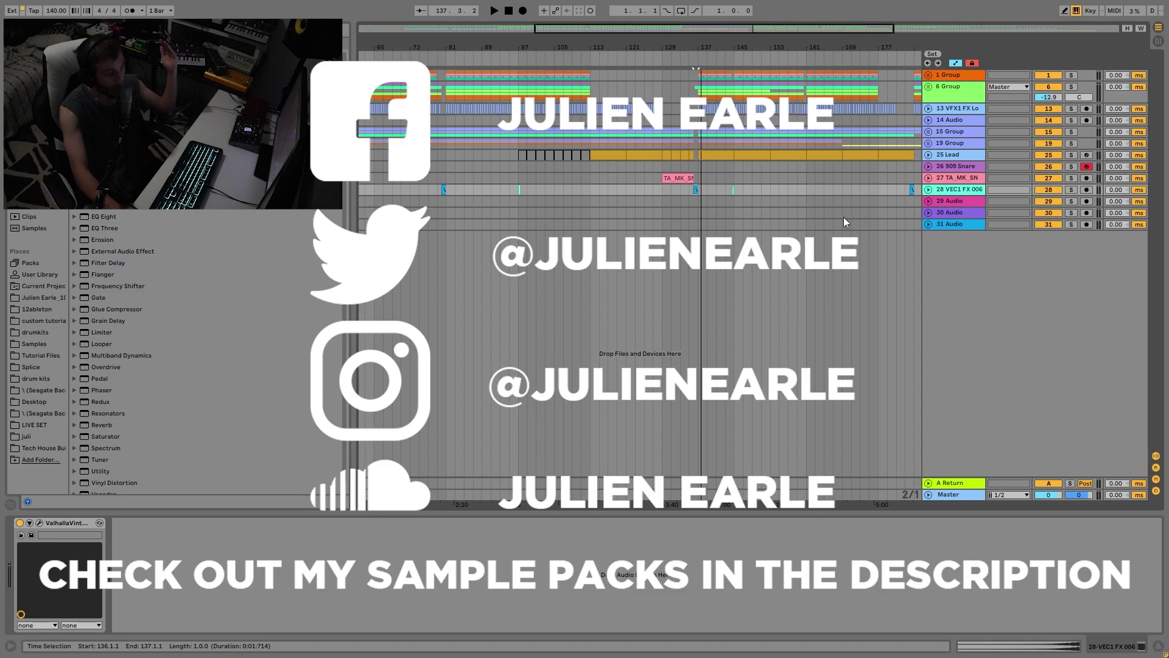
click(950, 98)
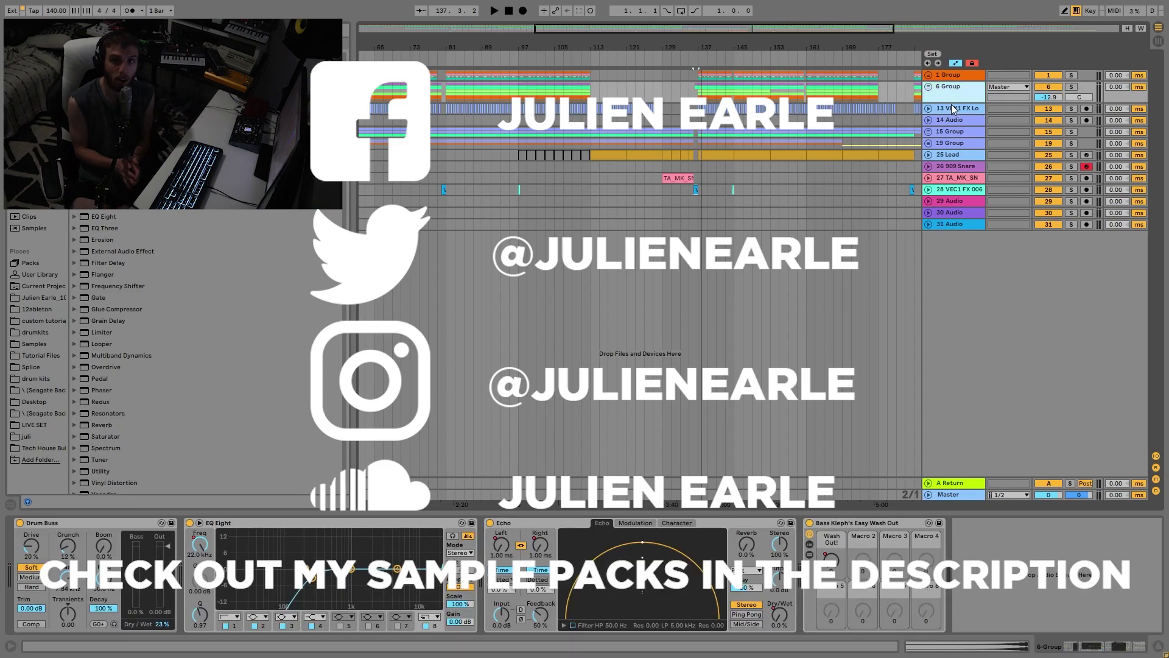